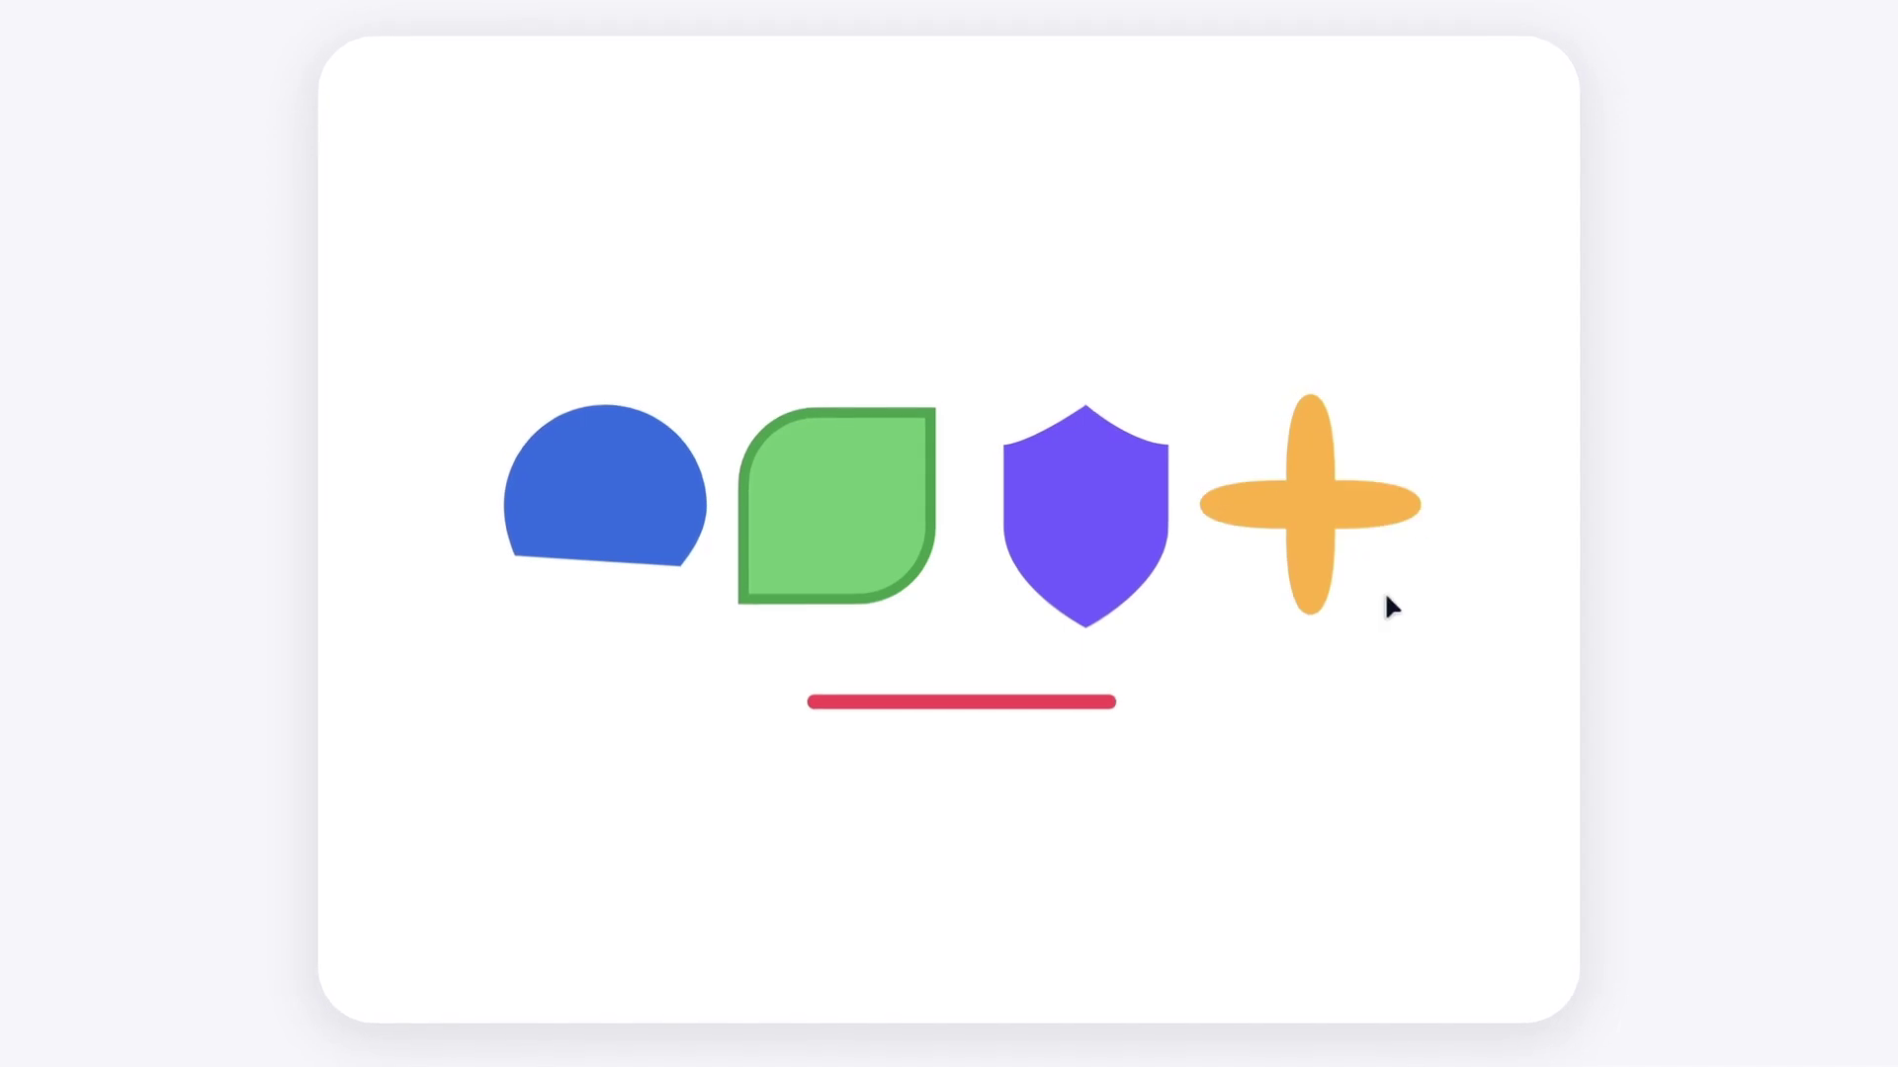
Open the Basic shapes project, with its circle, rounded square, triangle, star and line, in the editor
left_click(972, 705)
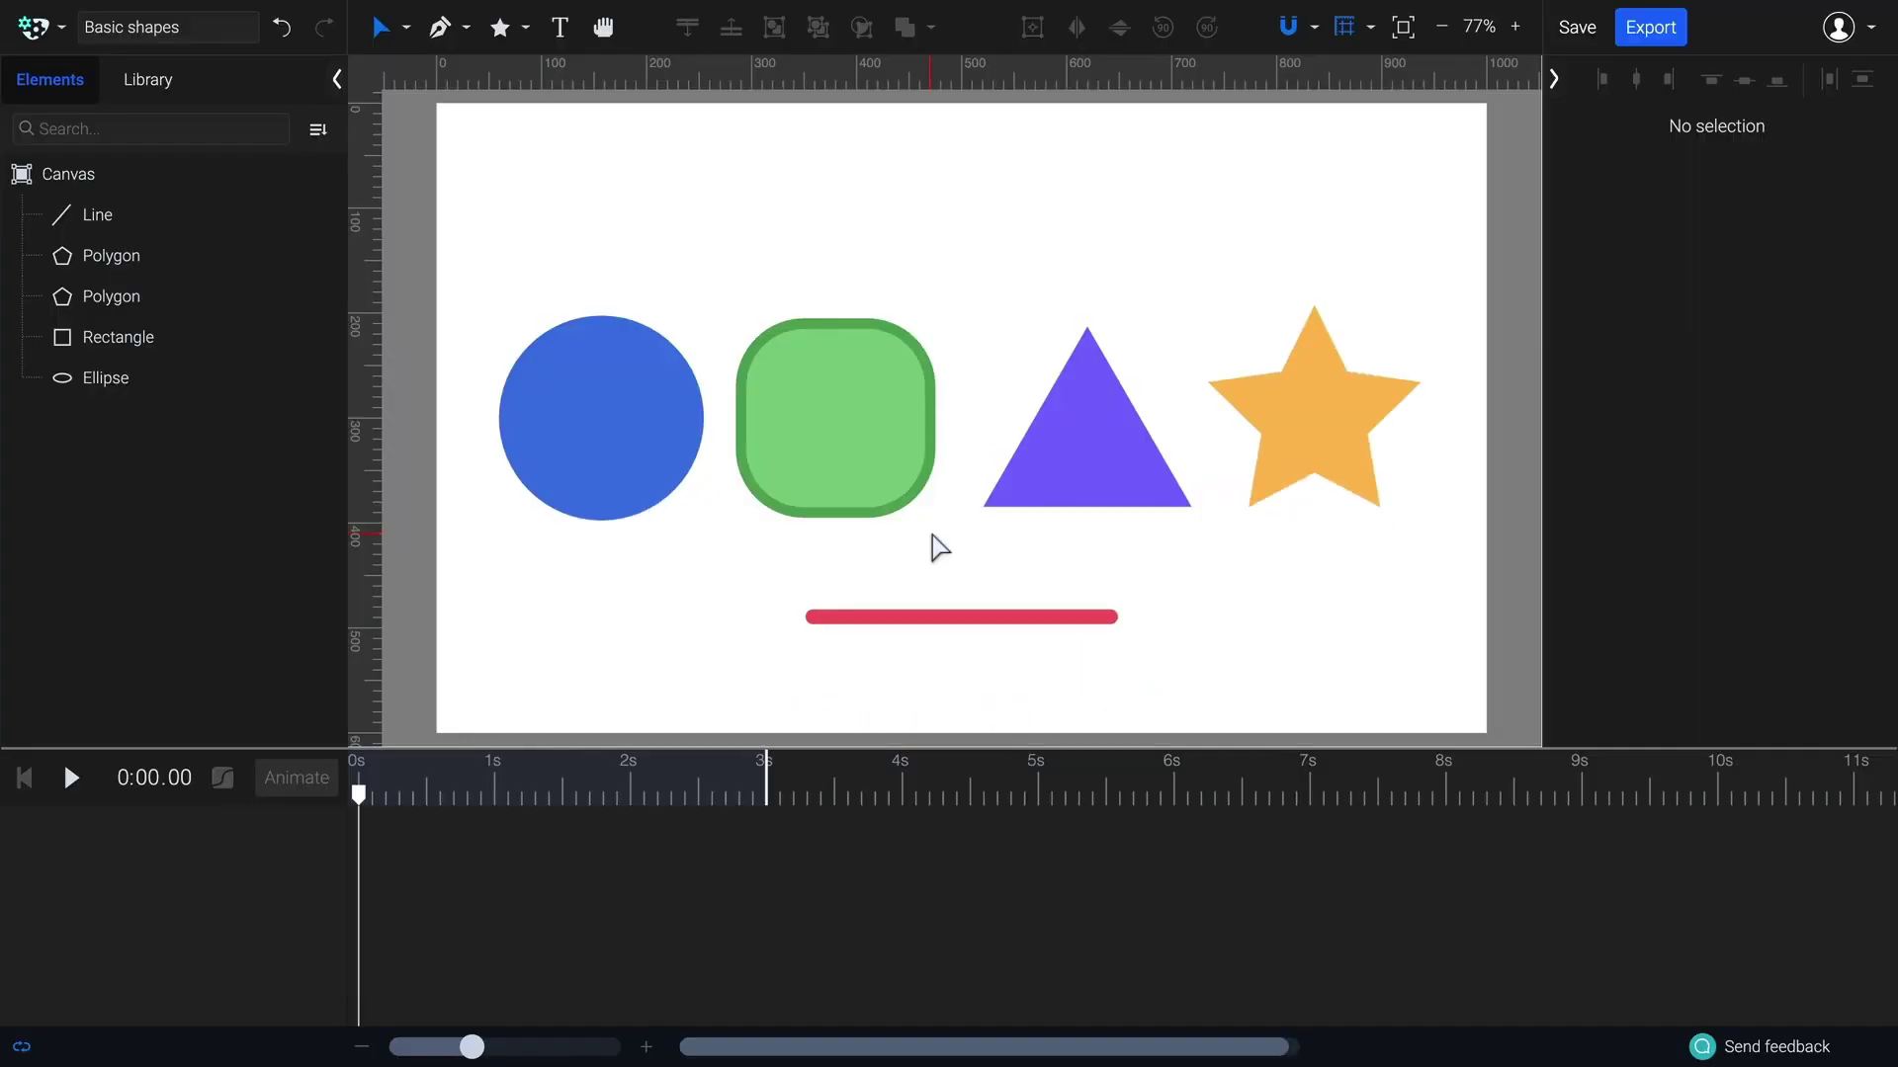
left_click(834, 411)
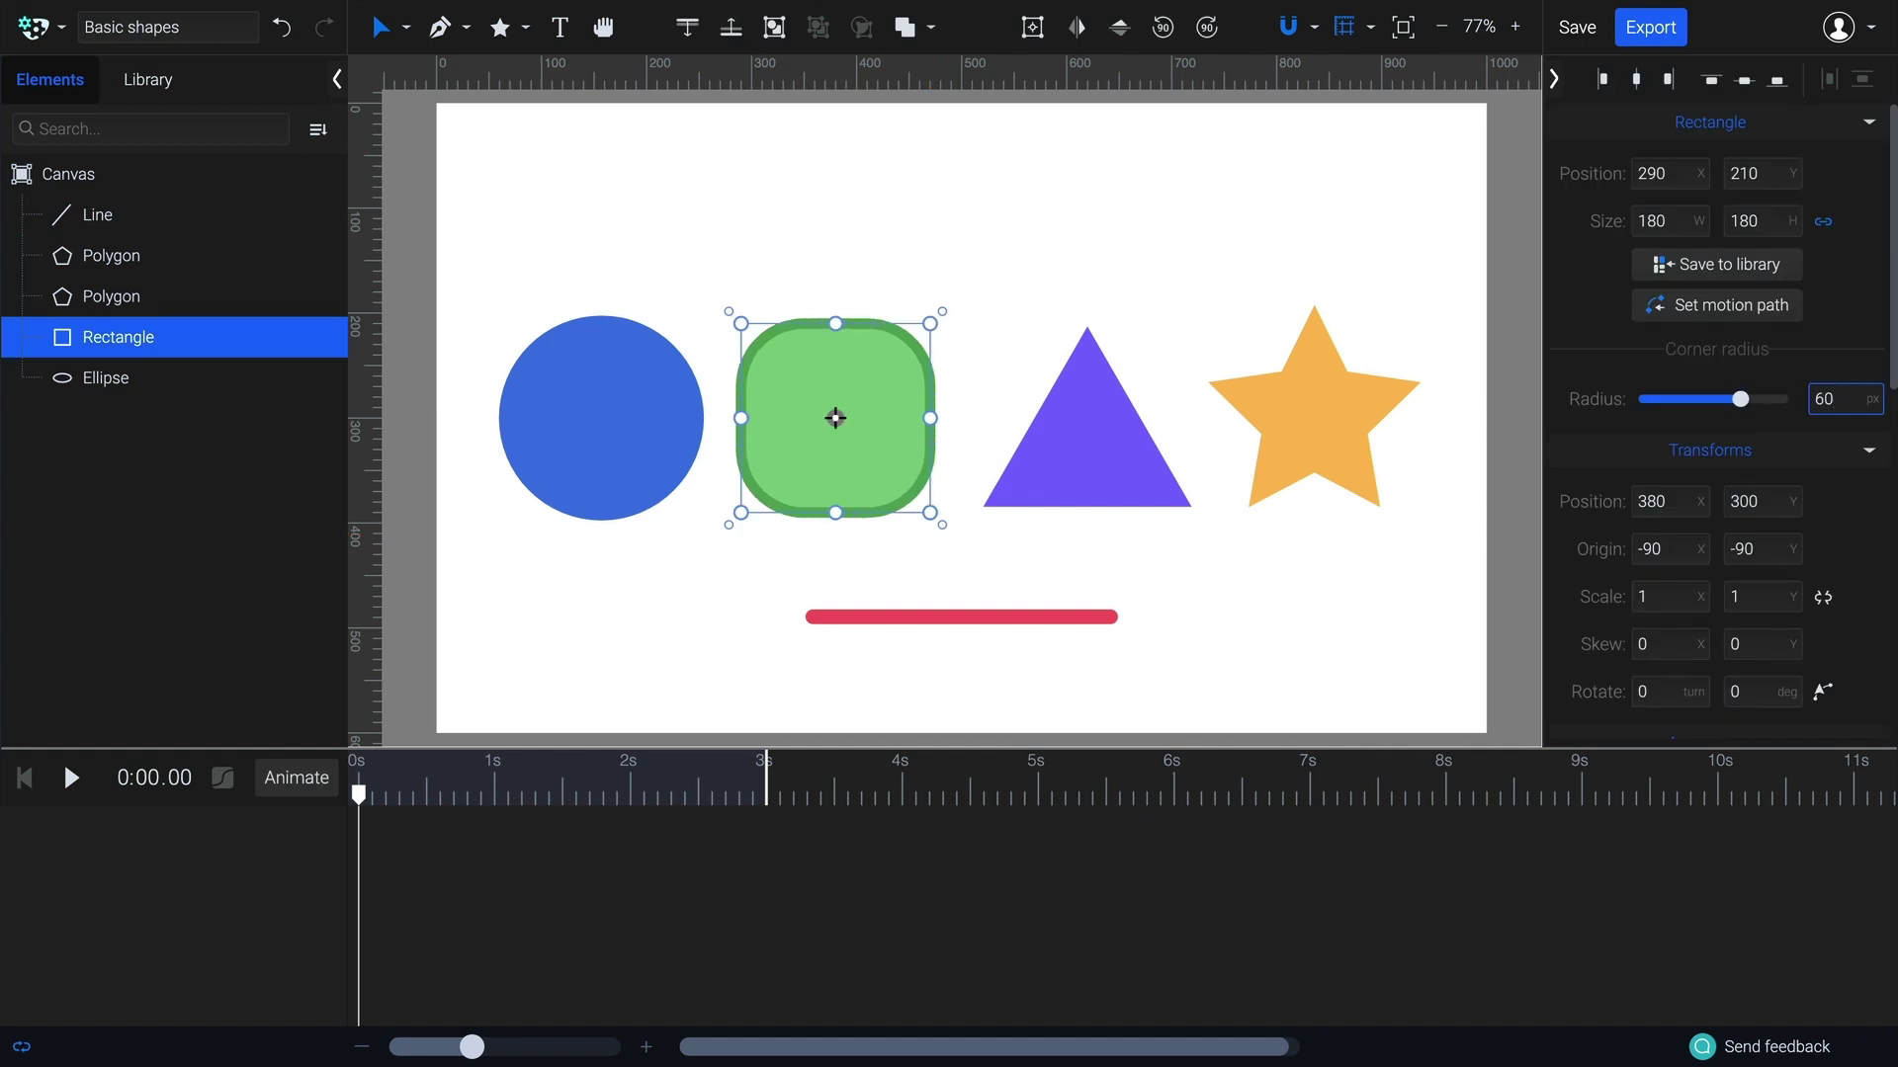
left_click(1087, 447)
type("6")
key("Down")
key("Down")
key("Down")
left_click(1313, 416)
key("Up")
key("Up")
key("Up")
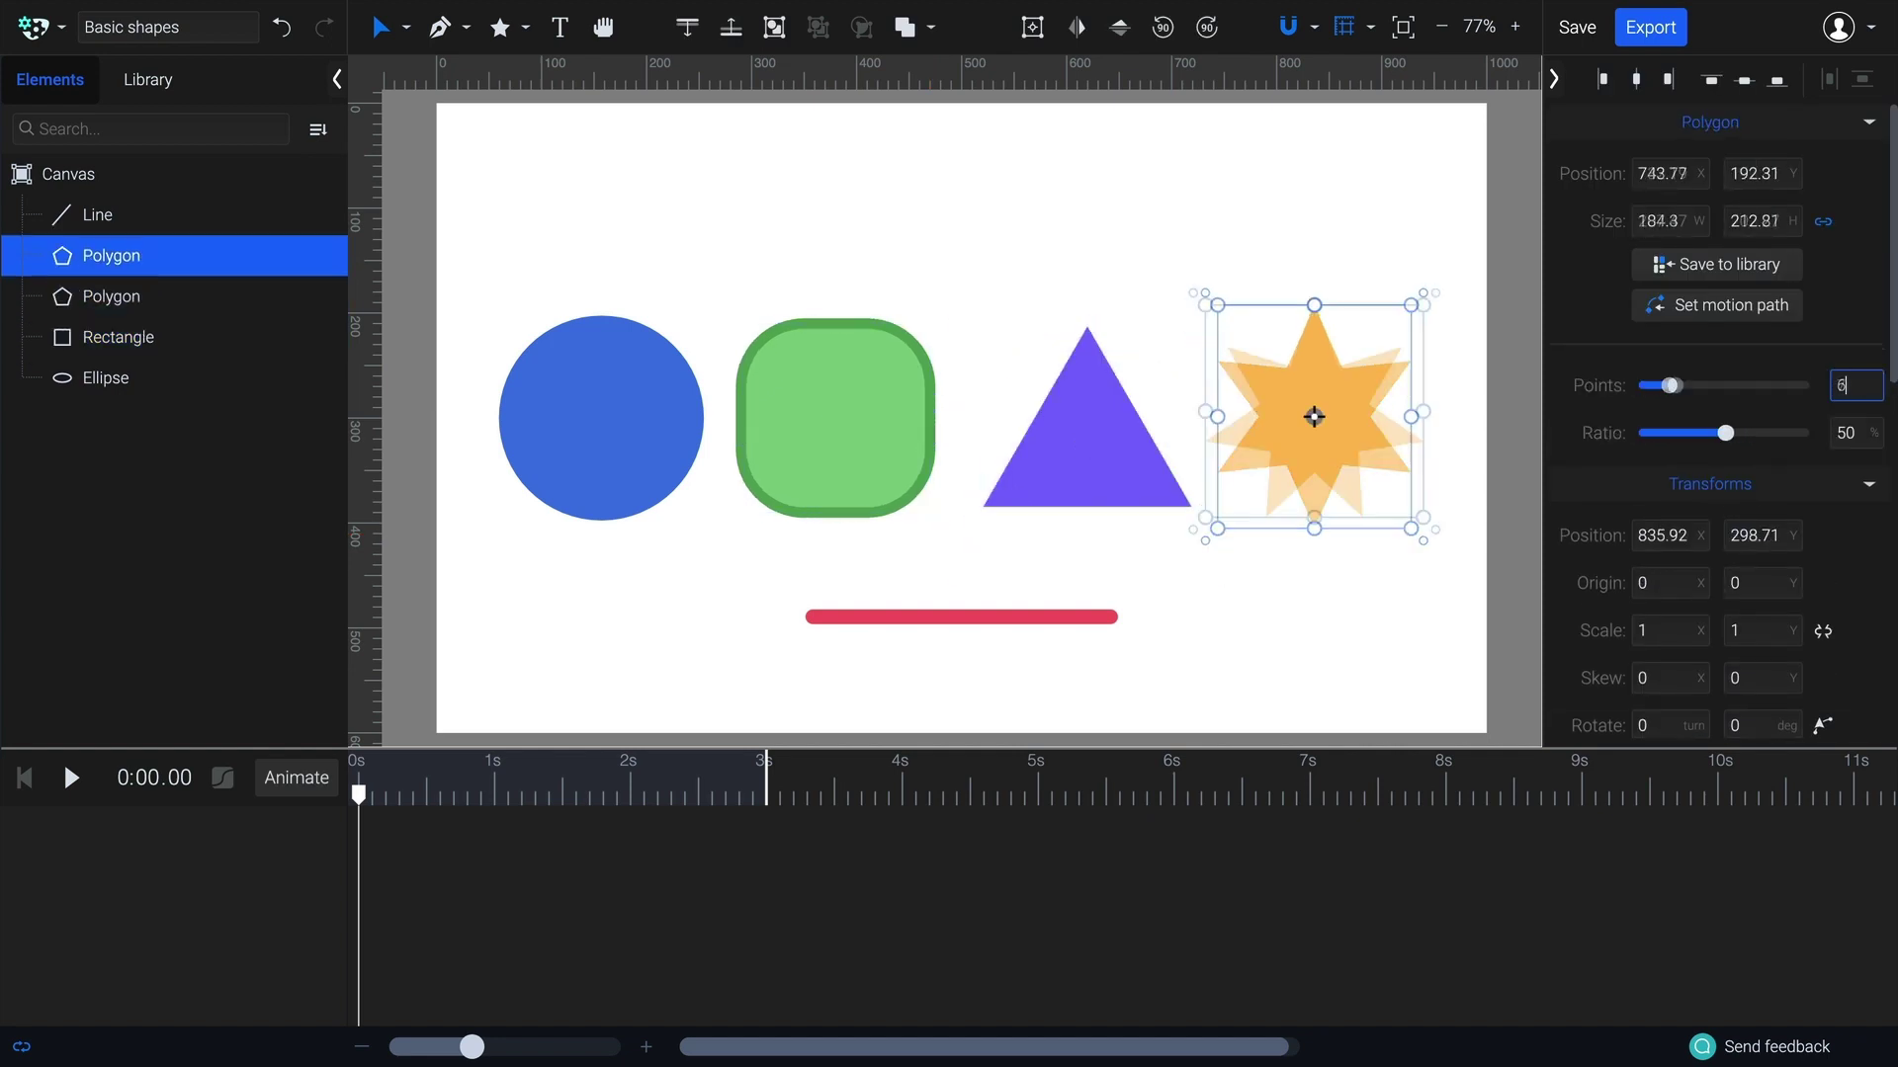
key("Down")
key("Down")
key("Down")
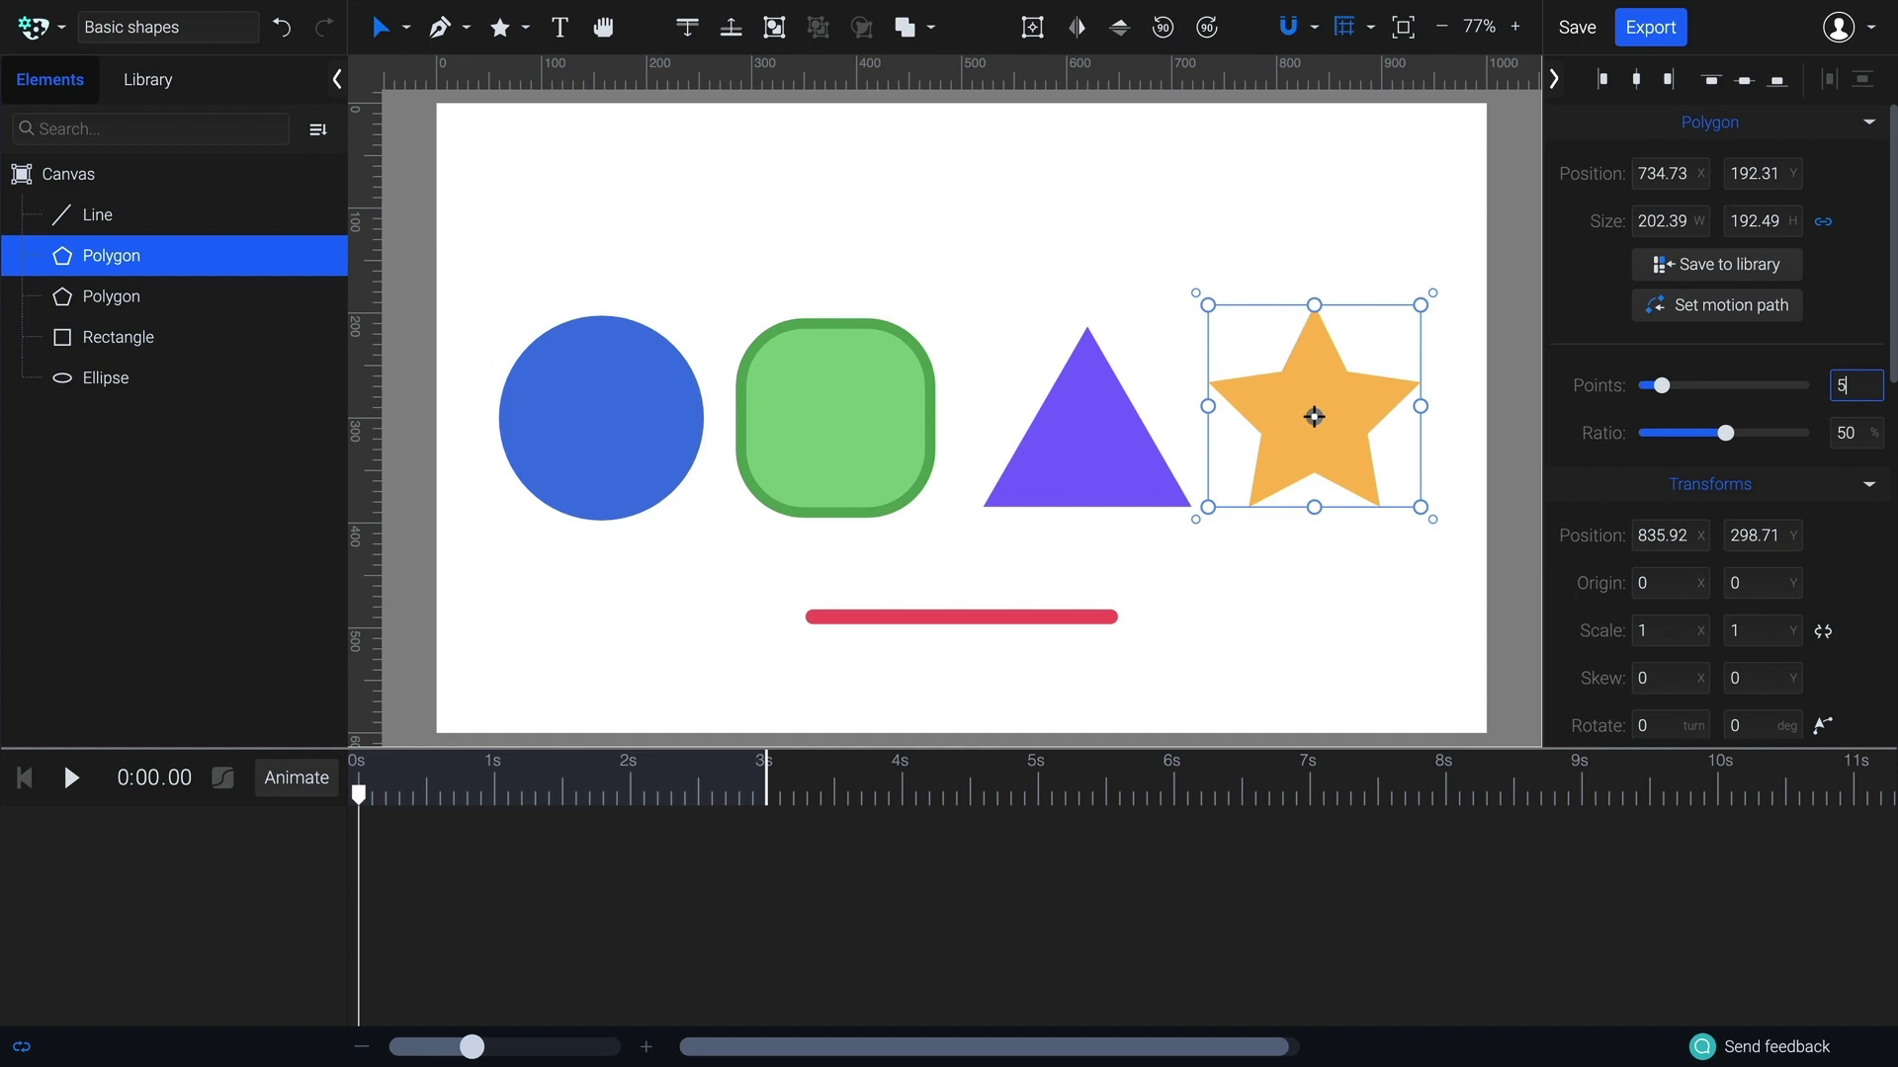
key("Return")
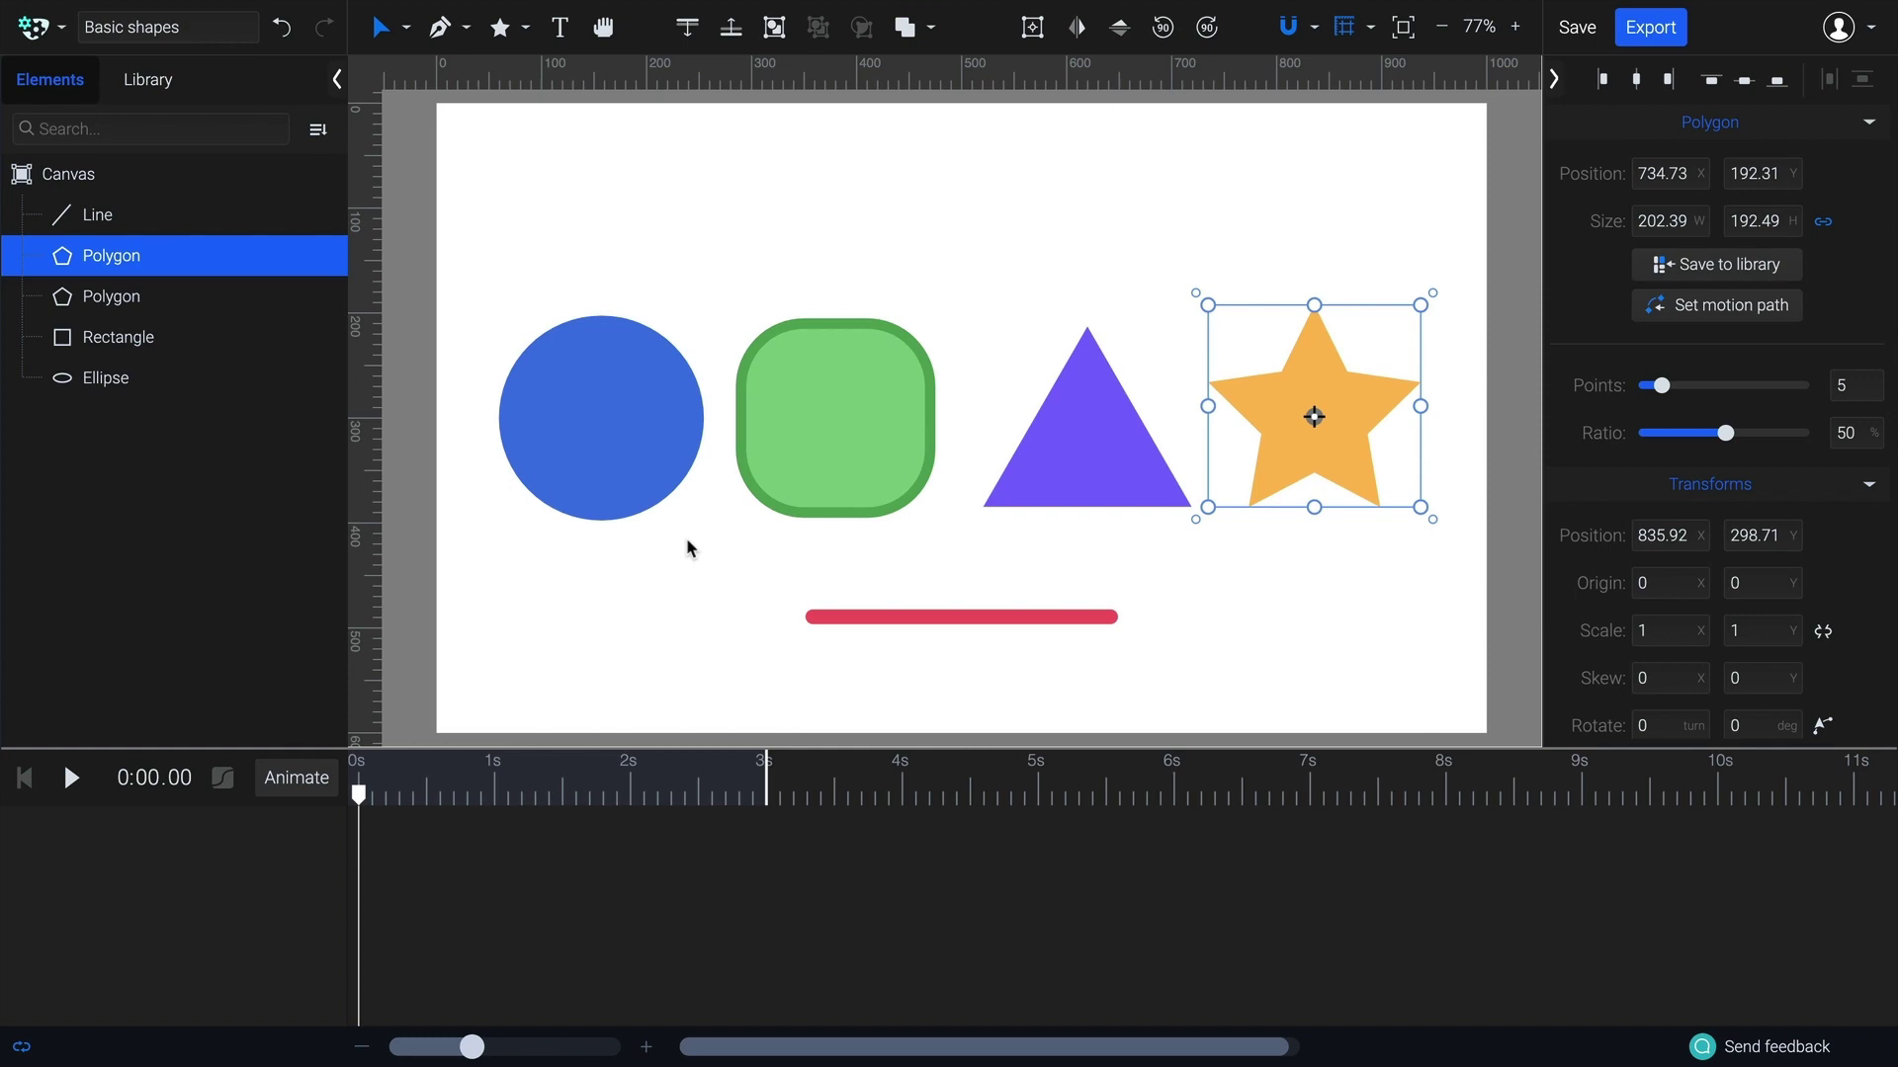
Select the blue circle, switch to the Node tool, and try stretching its right edge
left_click(651, 441)
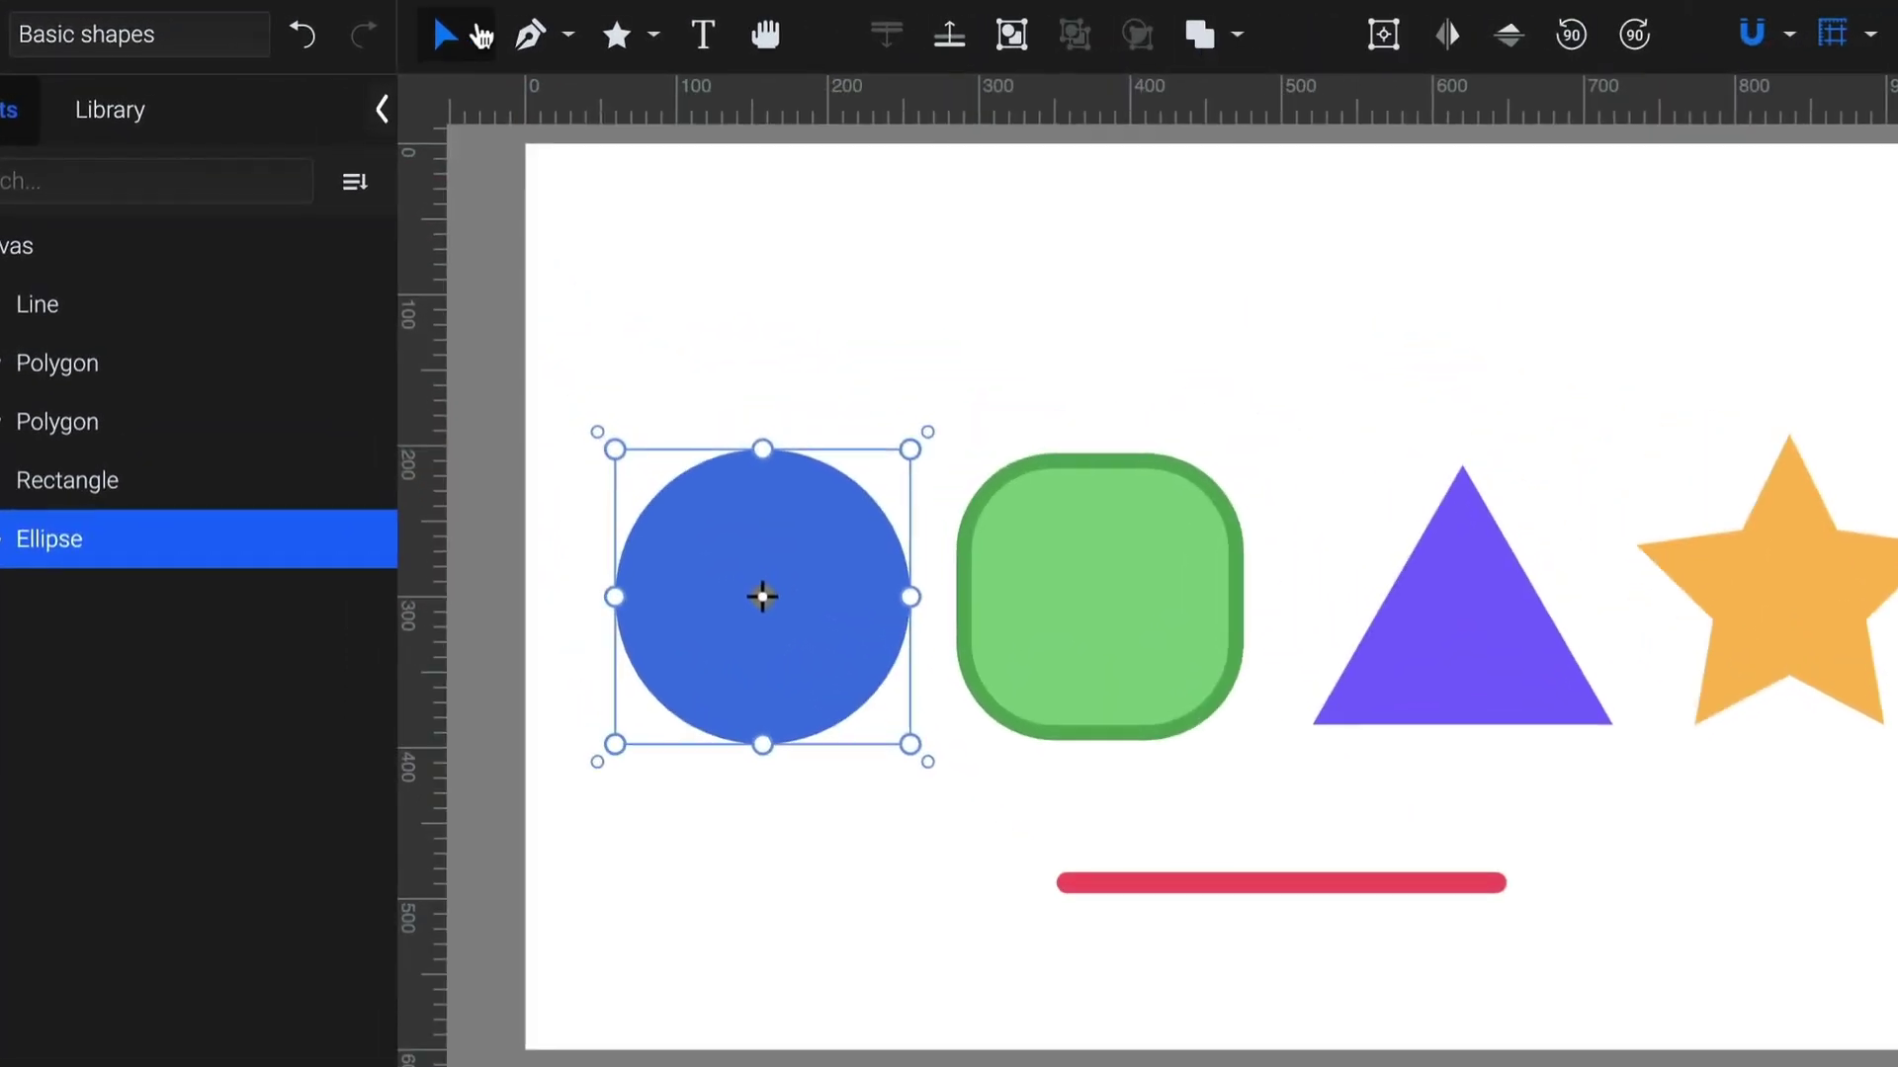
left_click(481, 36)
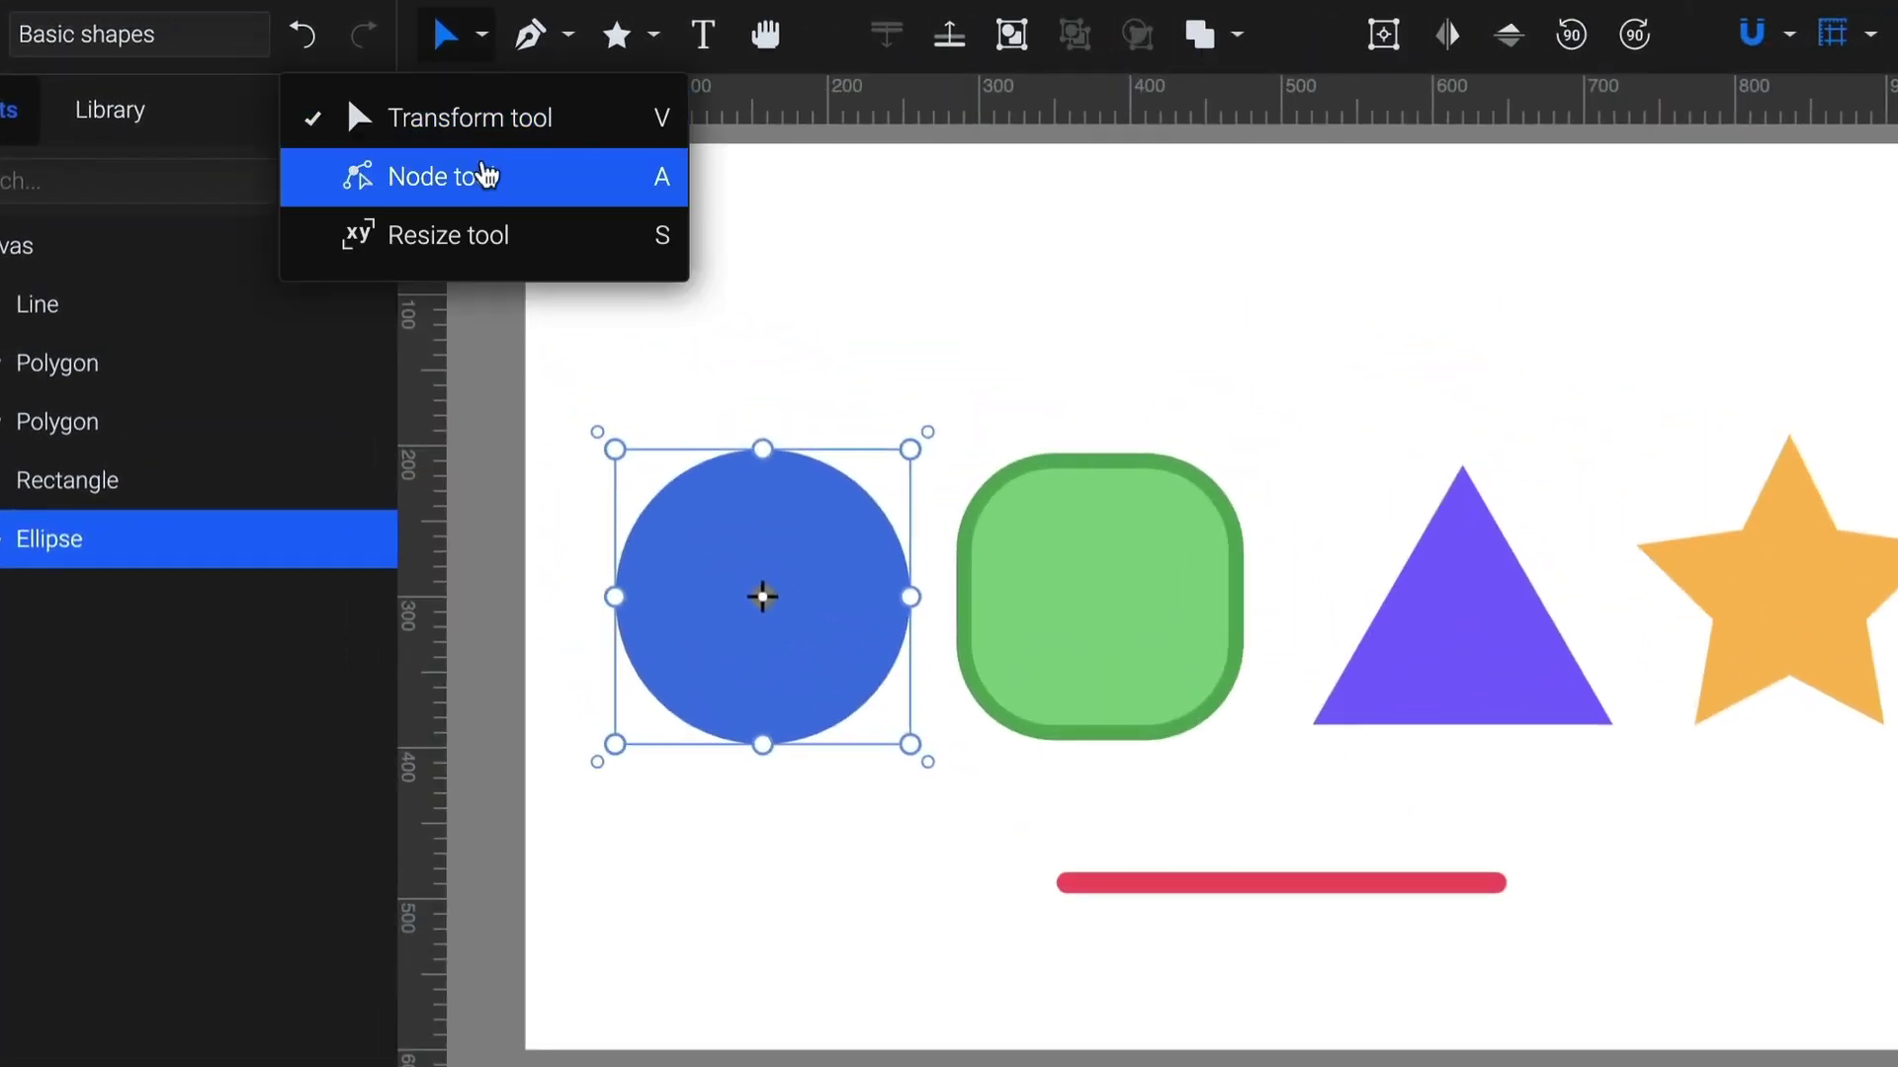
left_click(491, 174)
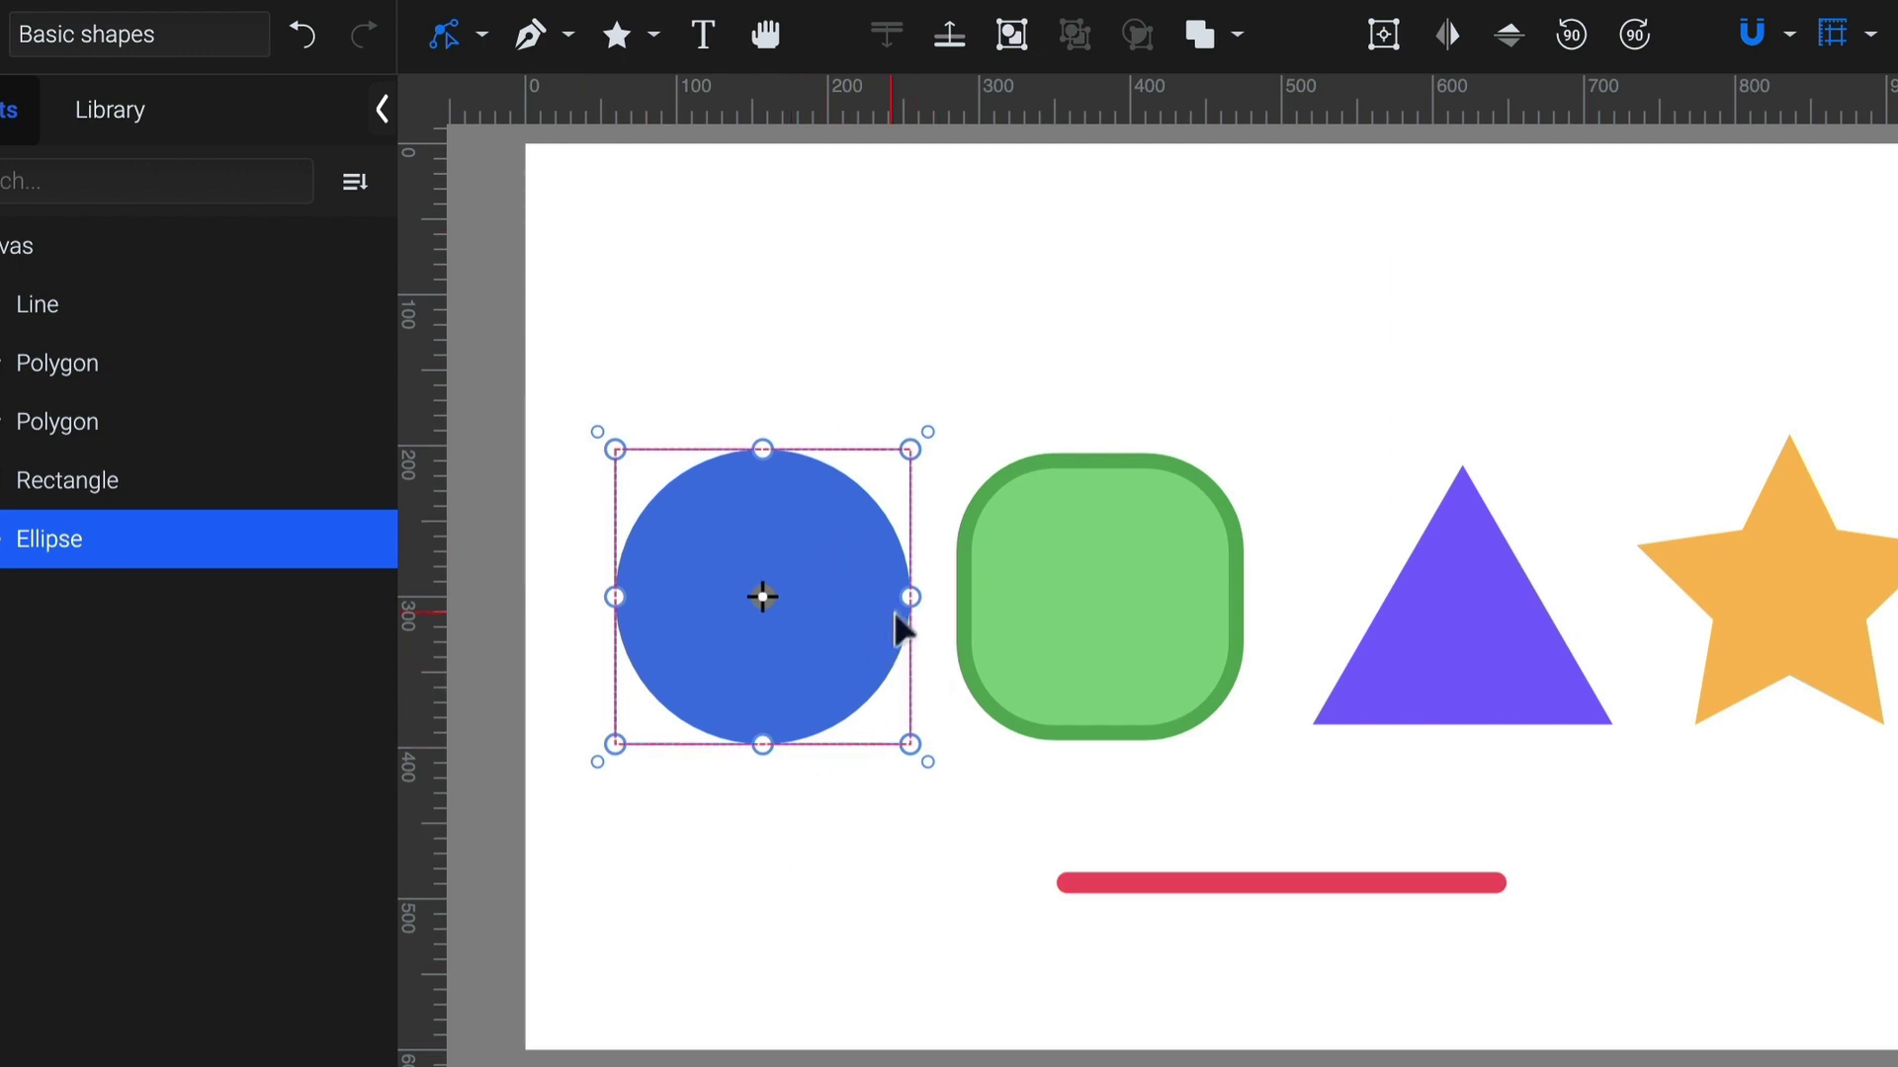
mouse_move(899, 605)
left_mouse_down()
mouse_move(1153, 619)
mouse_move(894, 598)
left_mouse_up()
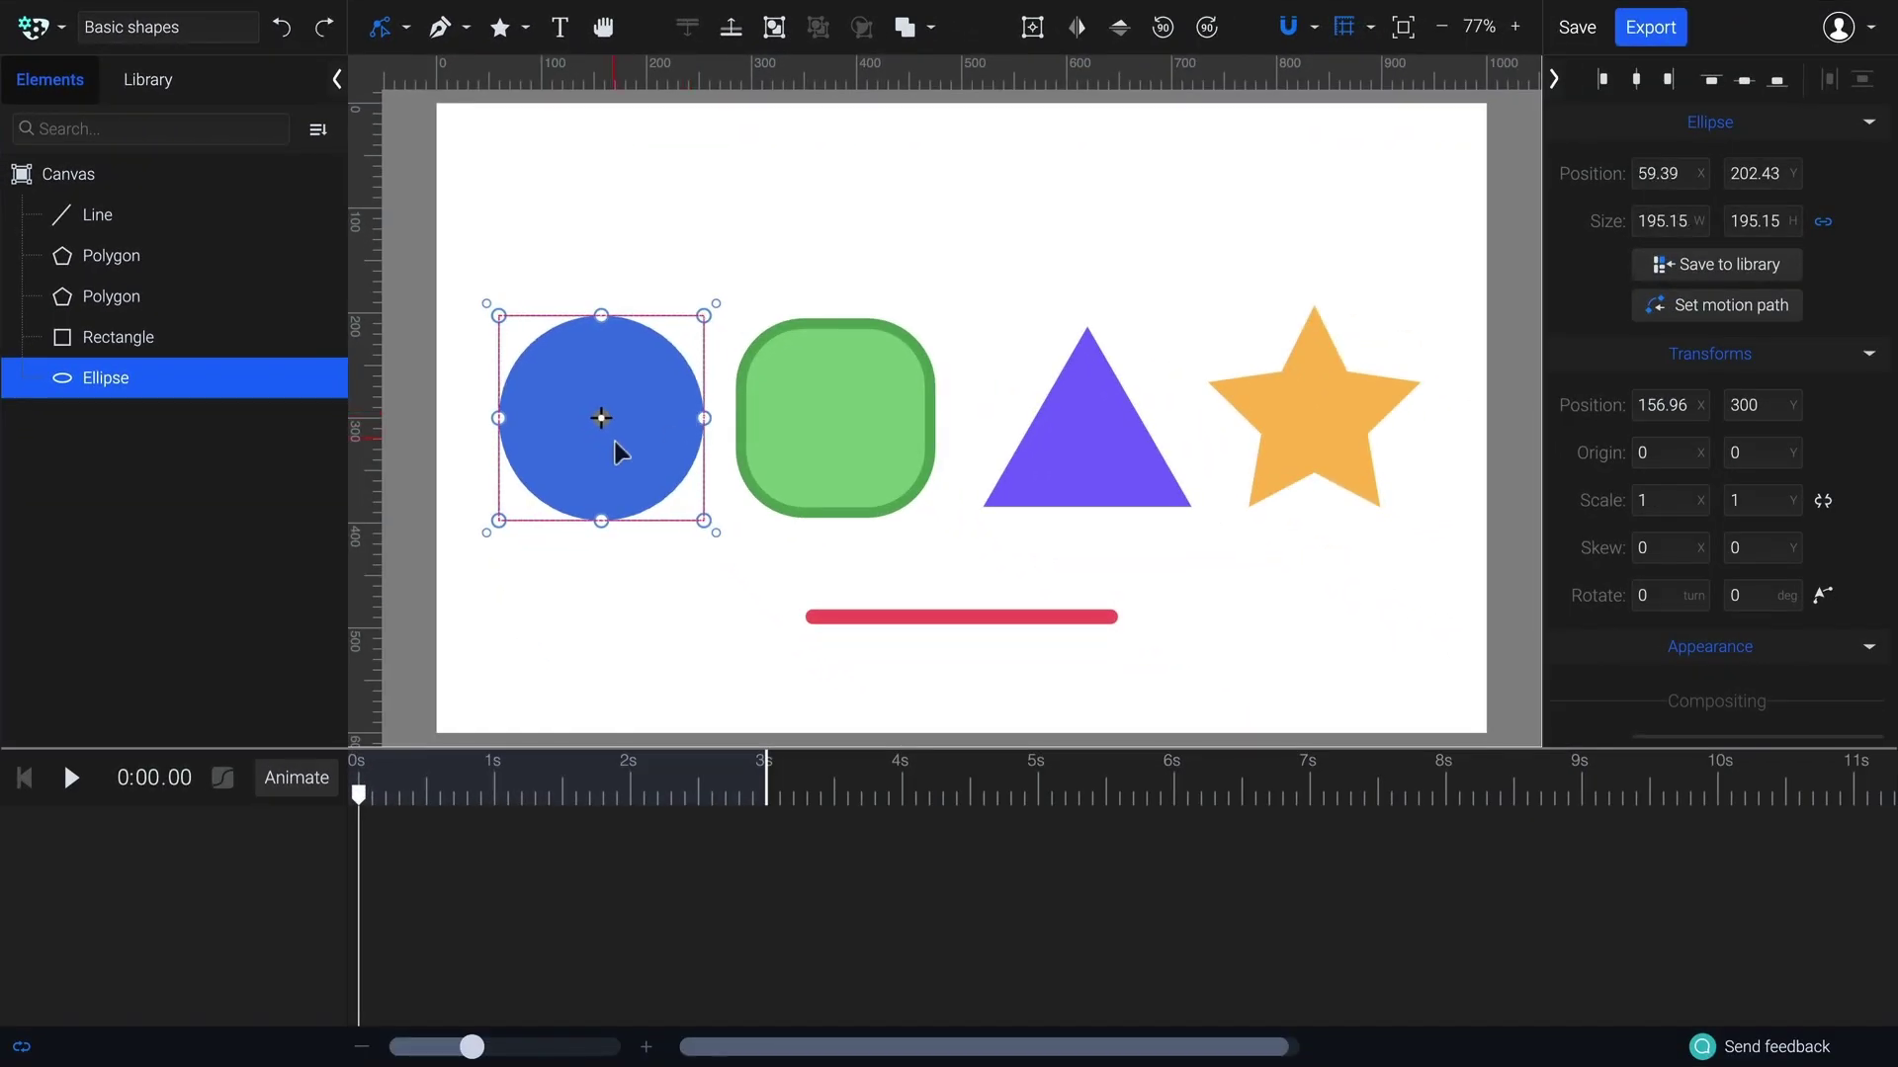
Convert the blue circle to a path and delete its lower nodes to flatten the bottom
right_click(609, 450)
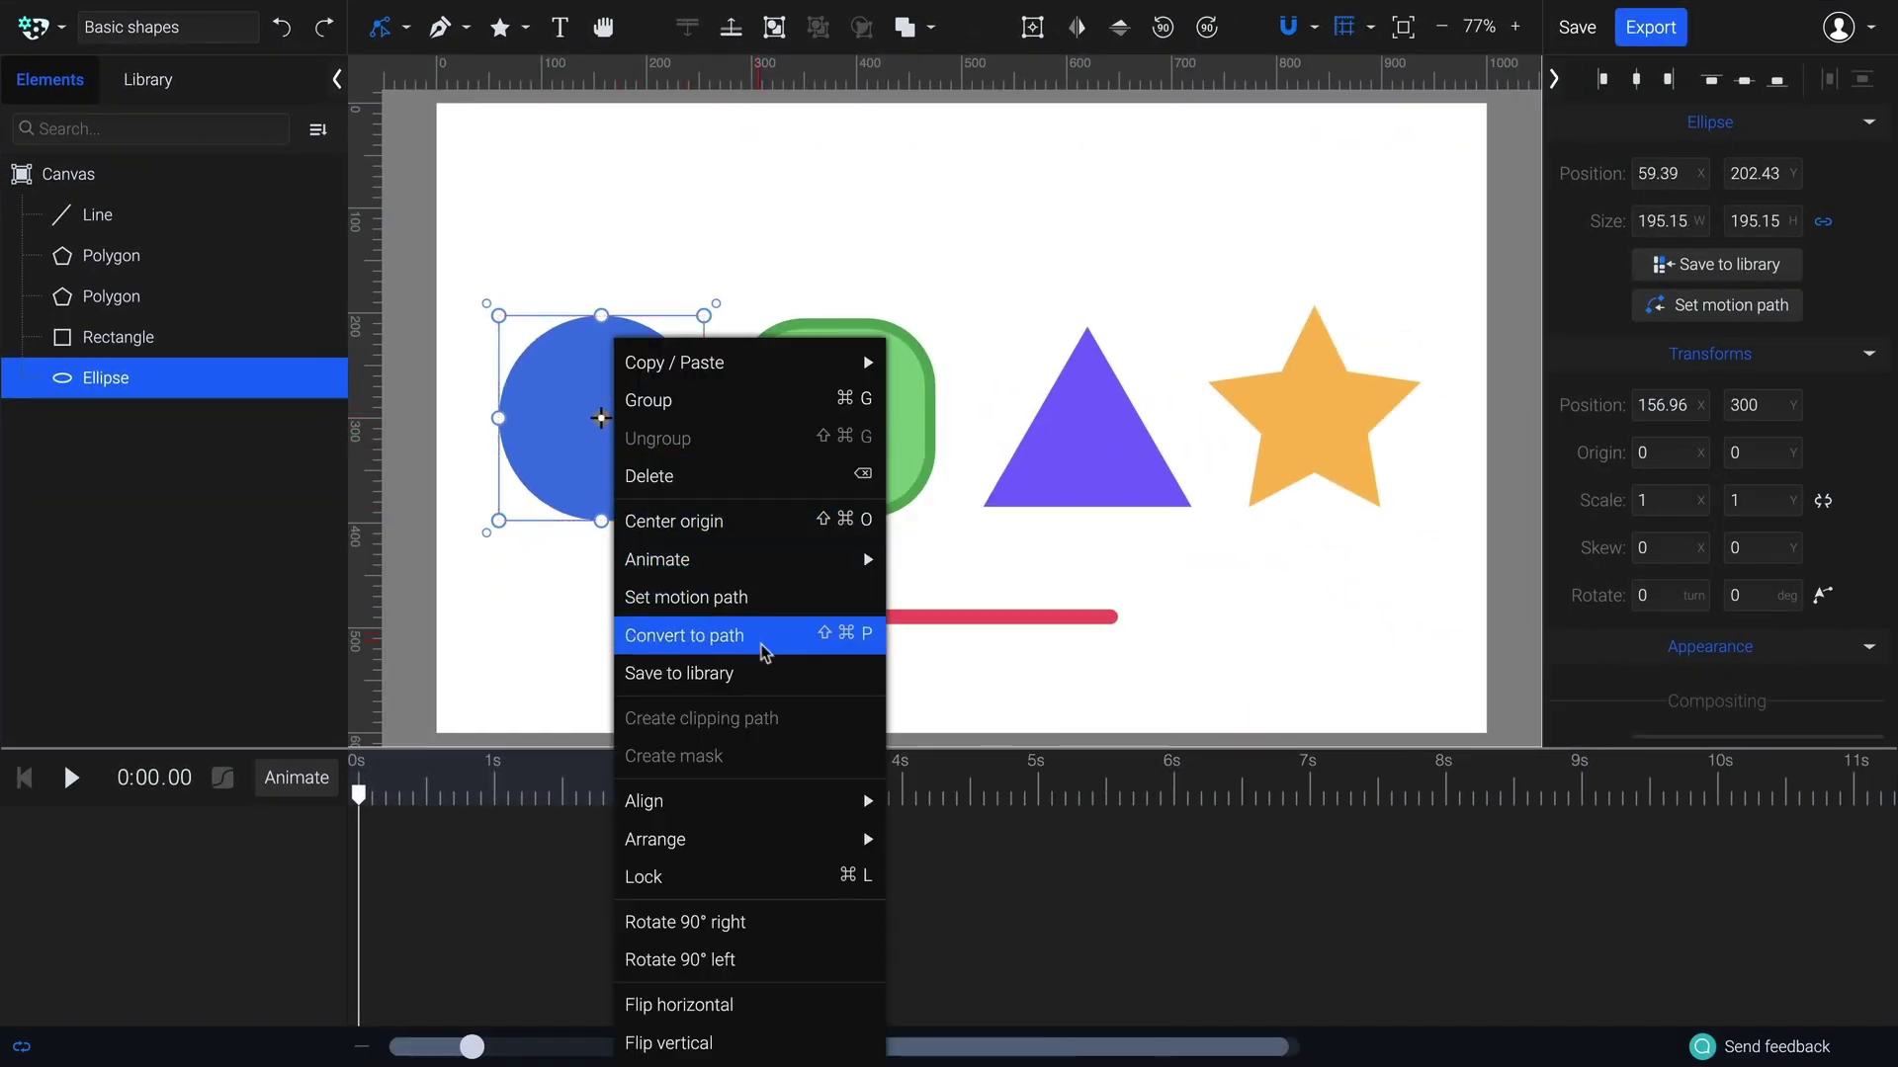
left_click(763, 637)
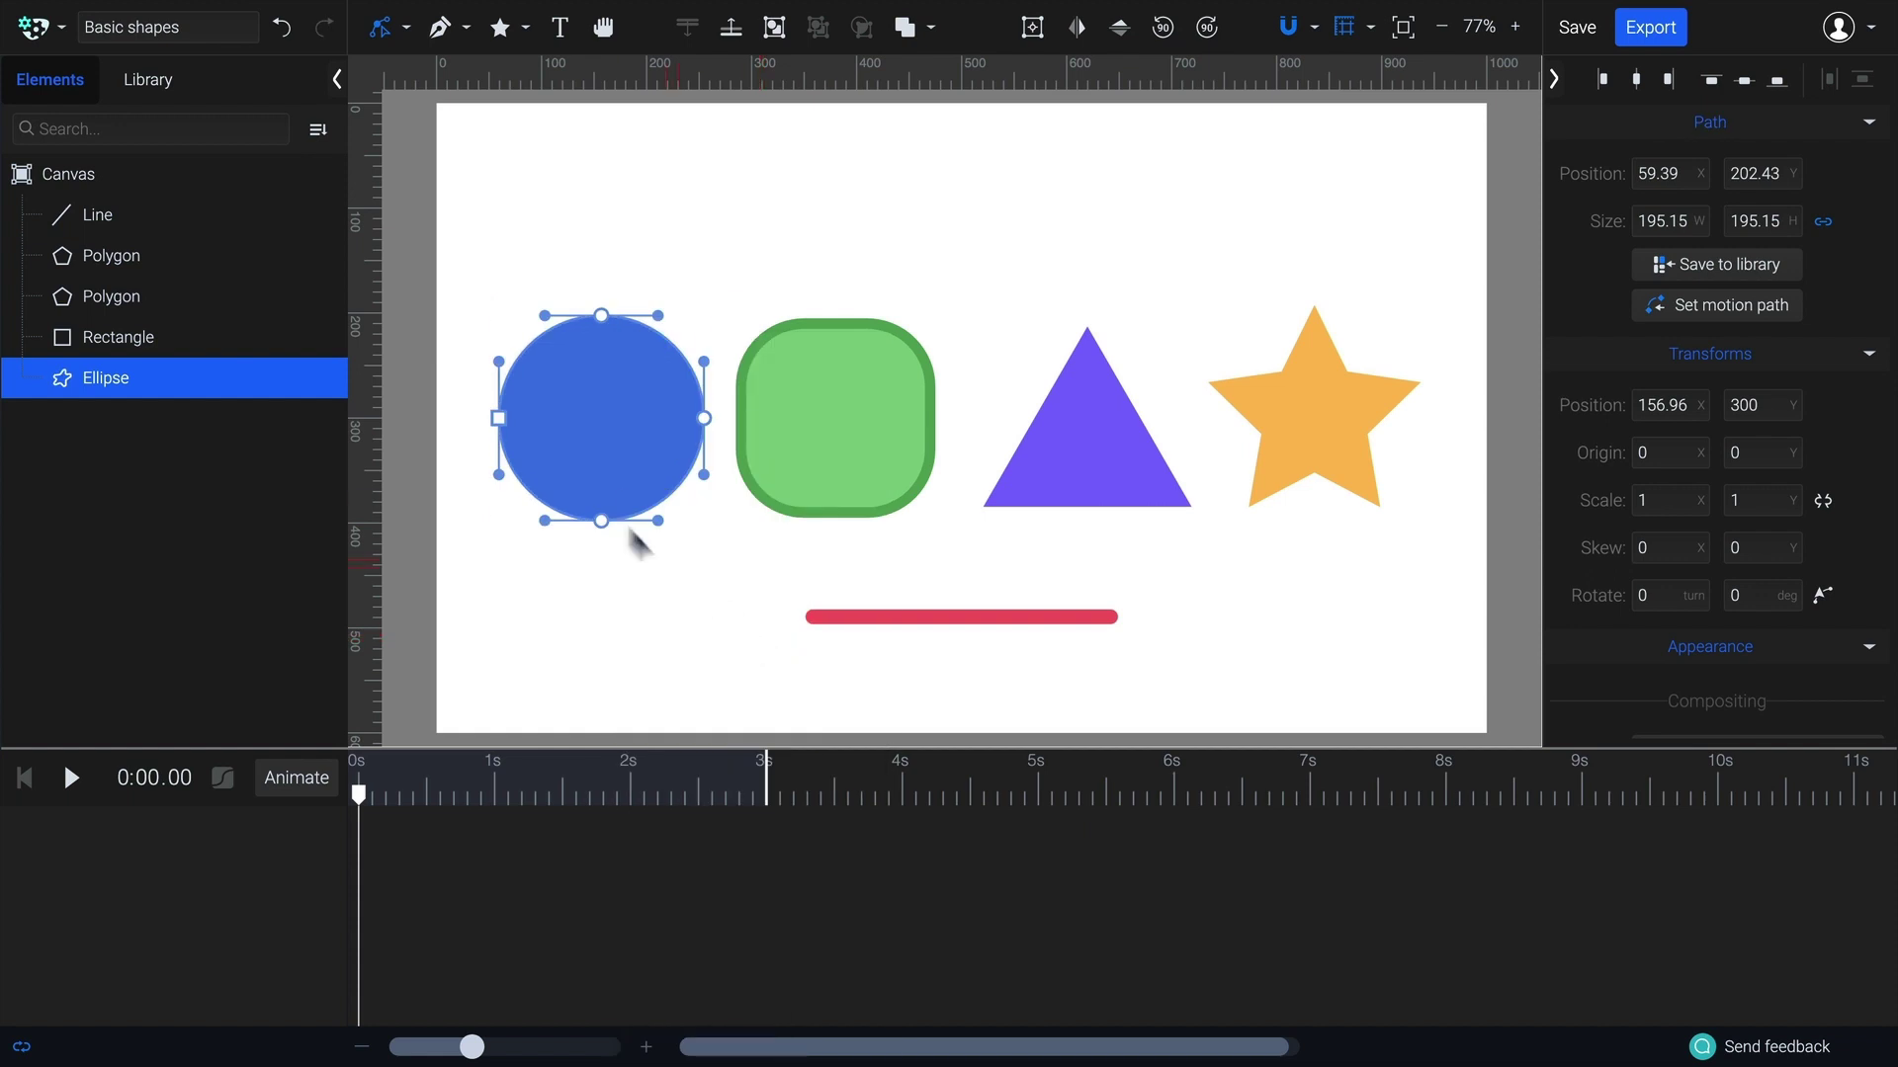
mouse_move(601, 520)
left_mouse_down()
mouse_move(563, 529)
mouse_move(678, 543)
mouse_move(625, 531)
left_mouse_up()
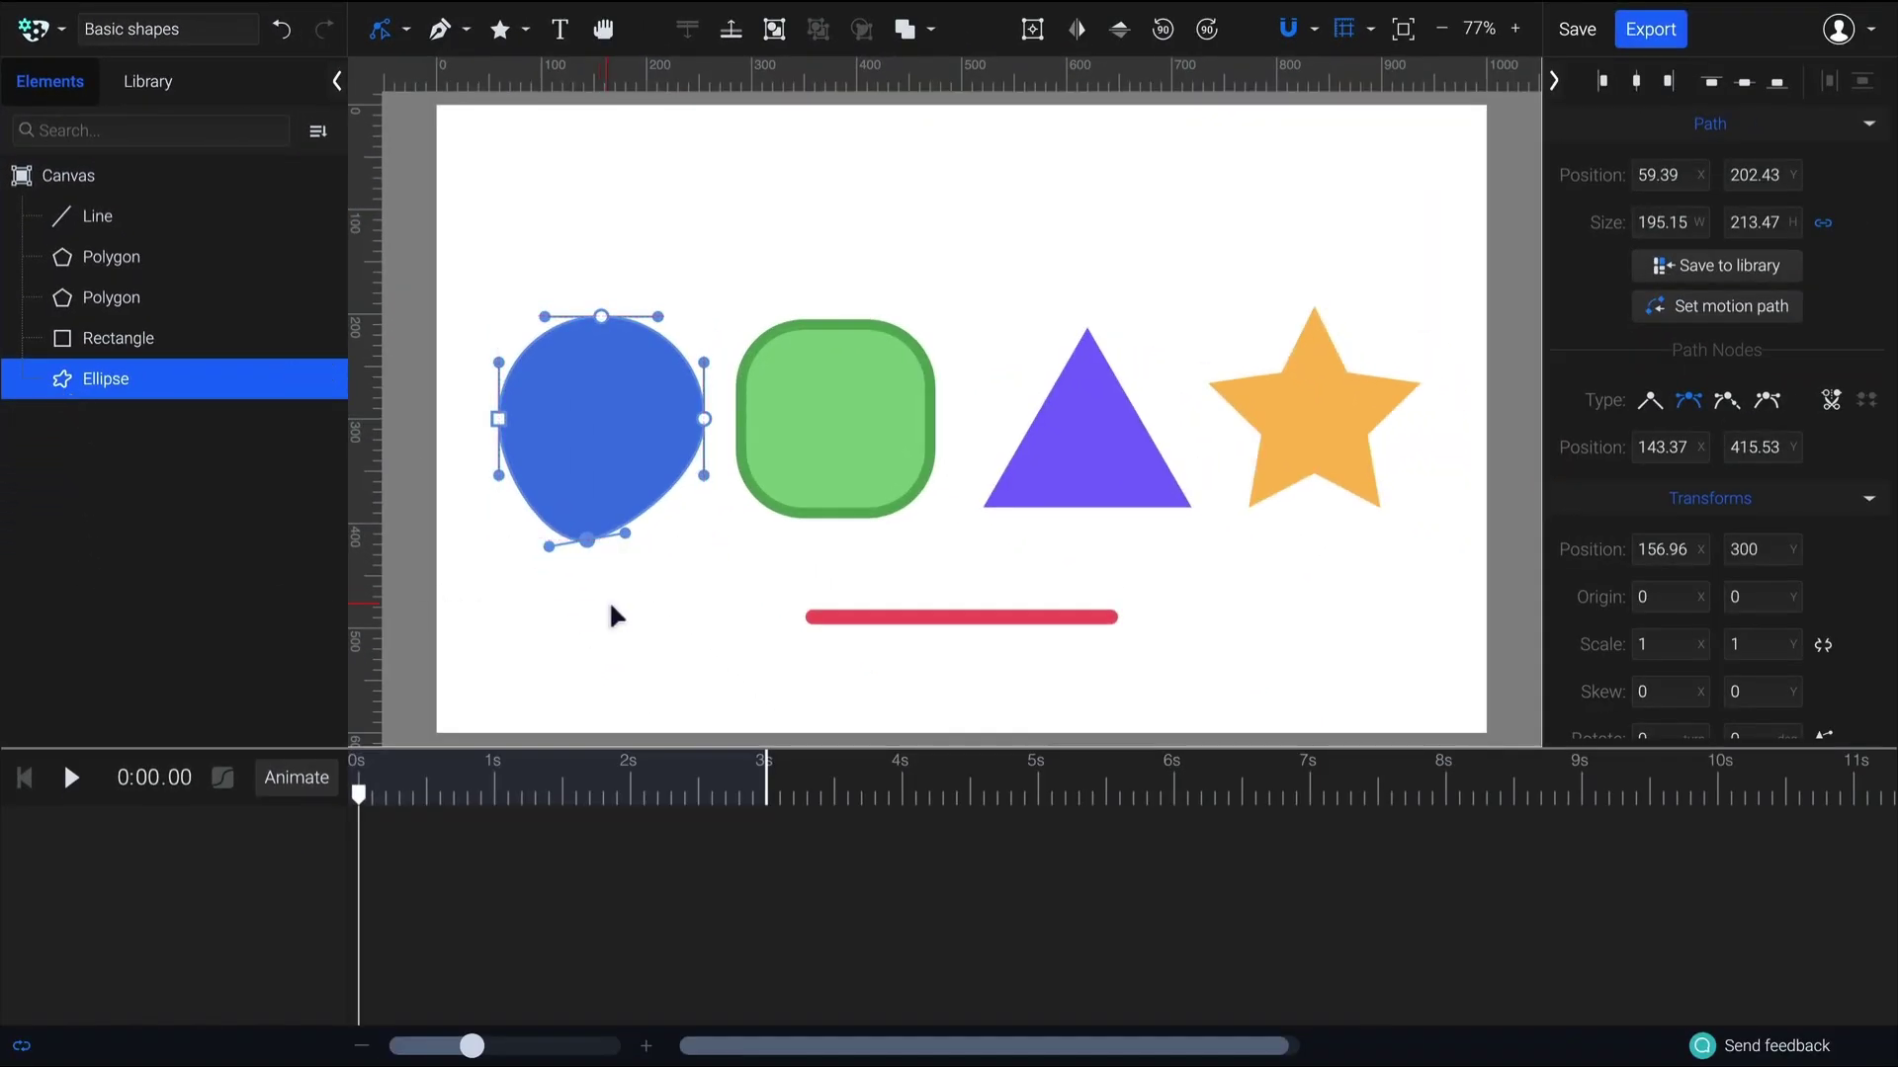
mouse_move(678, 486)
left_mouse_down()
mouse_move(478, 508)
mouse_move(510, 473)
left_mouse_up()
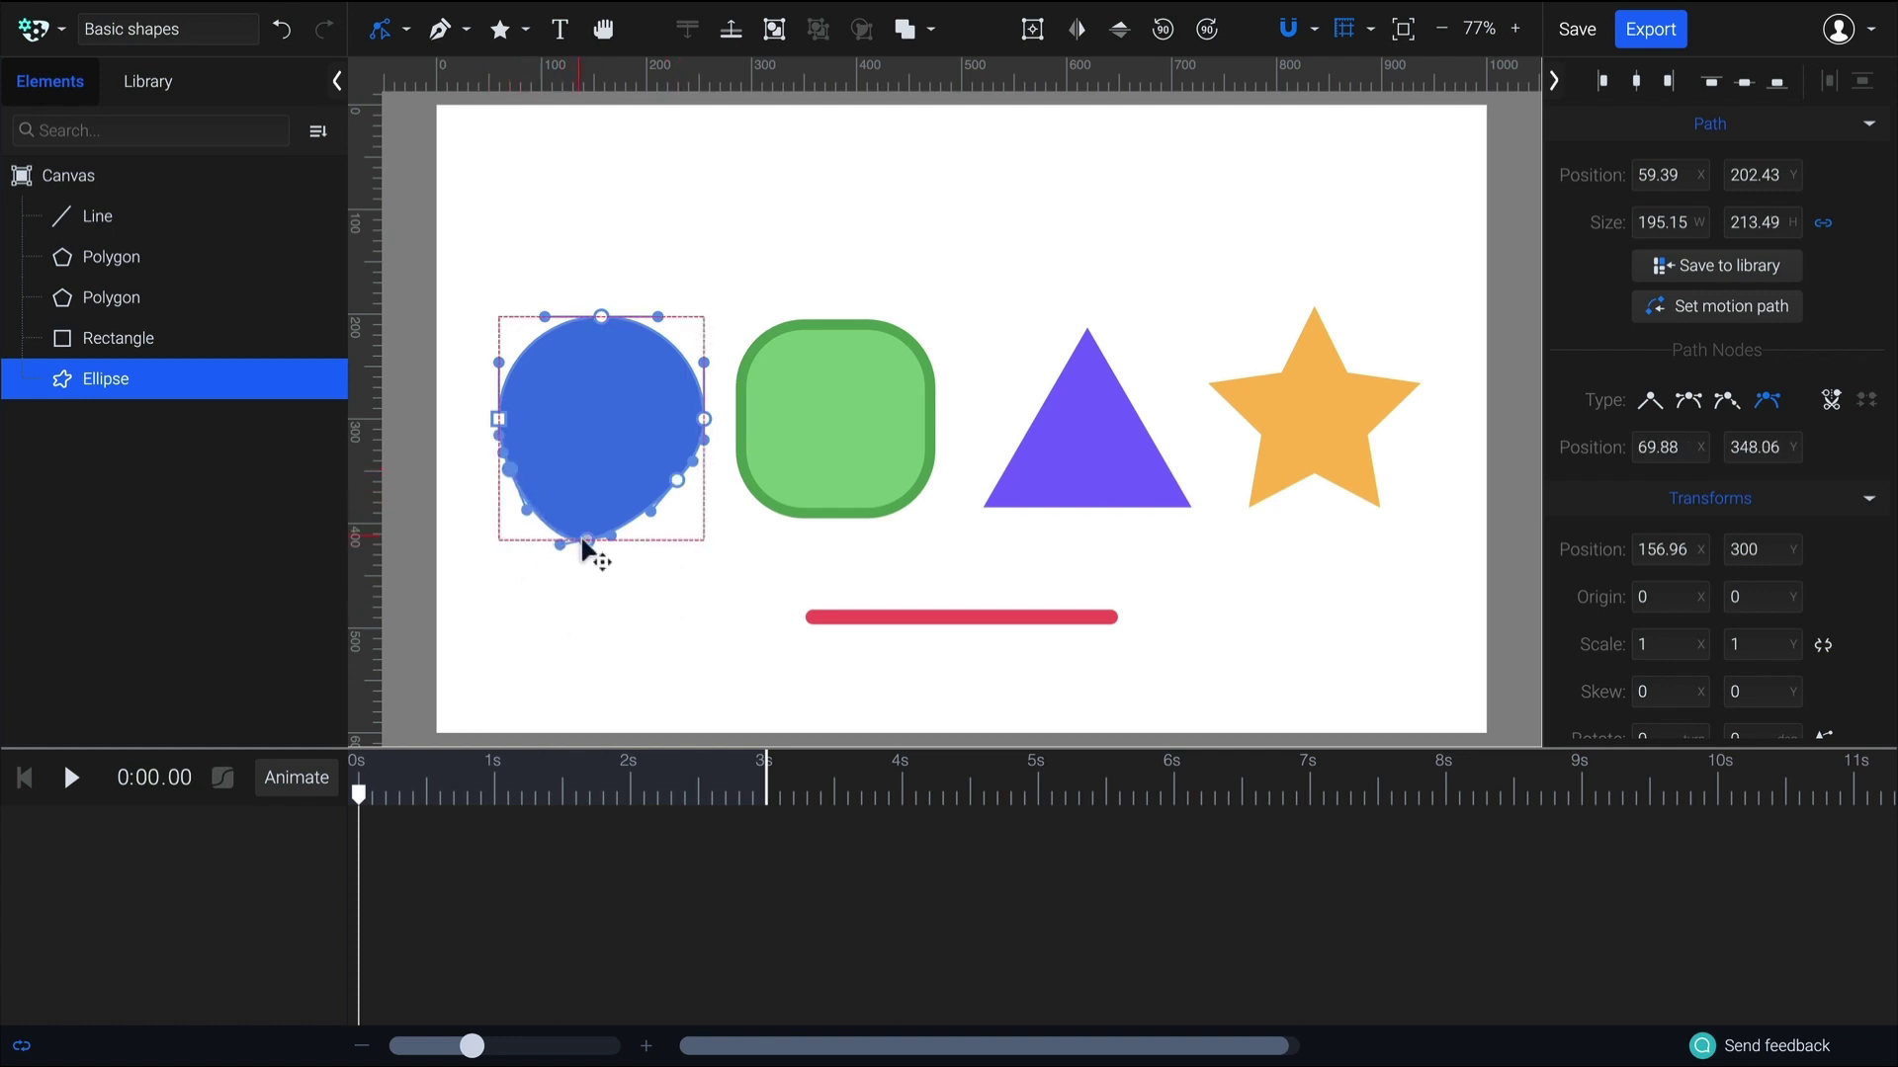
key("Delete")
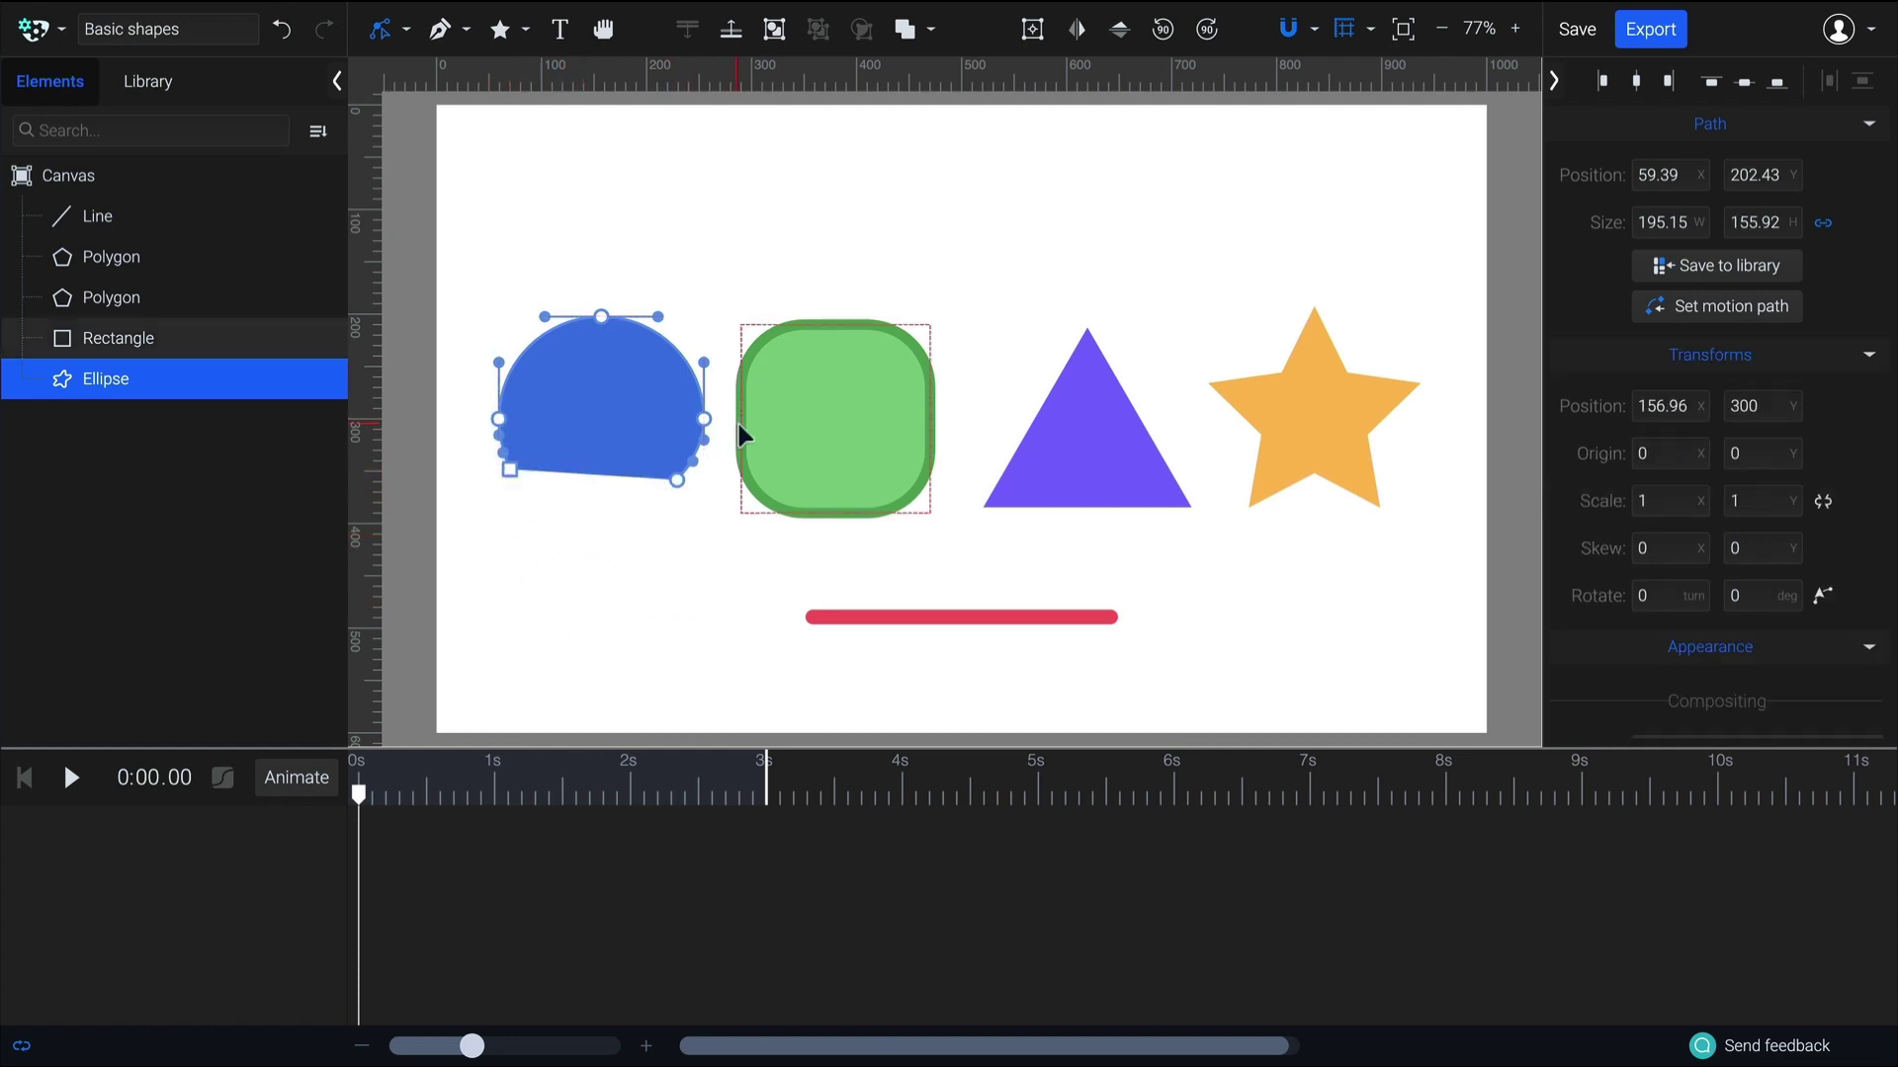
Make the blue shape's two bottom corners sharp, then set the green square's corner radius to 70
left_click(677, 481)
left_click(510, 470, "shift")
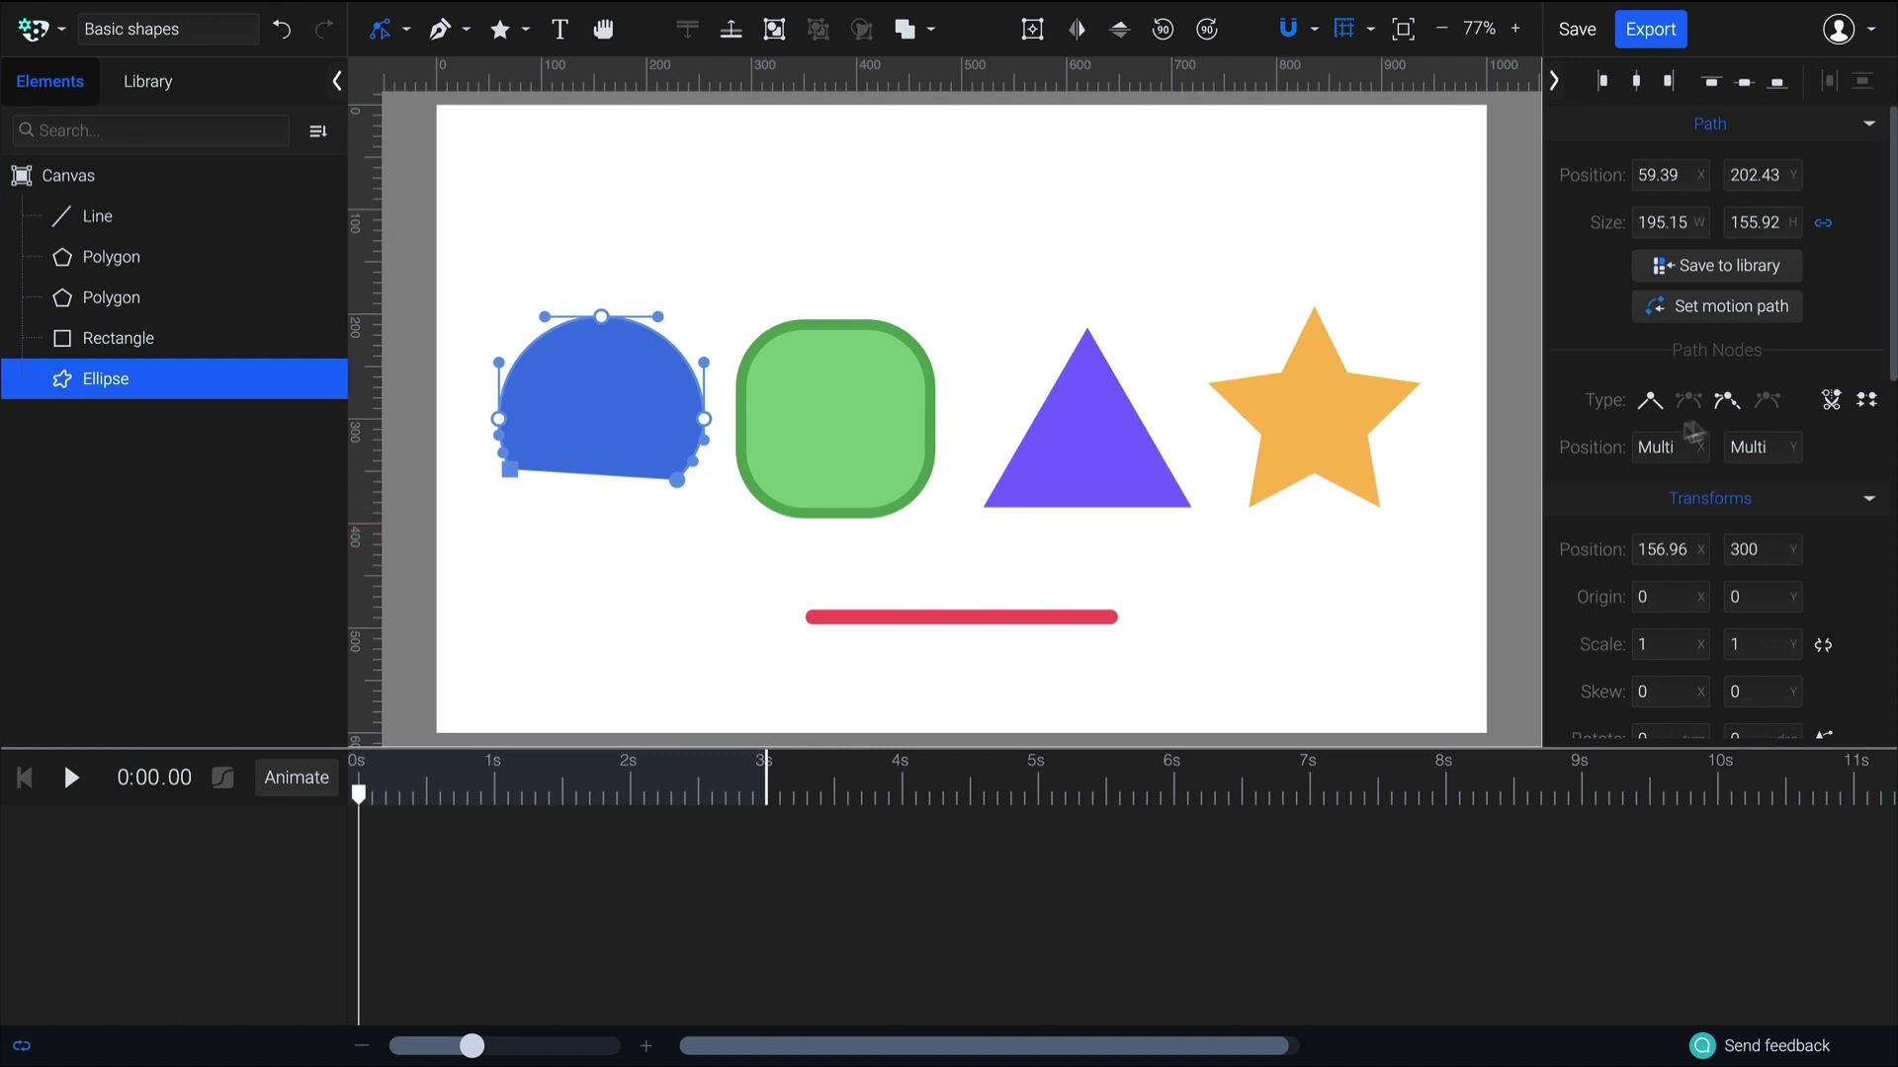
left_click(1868, 405)
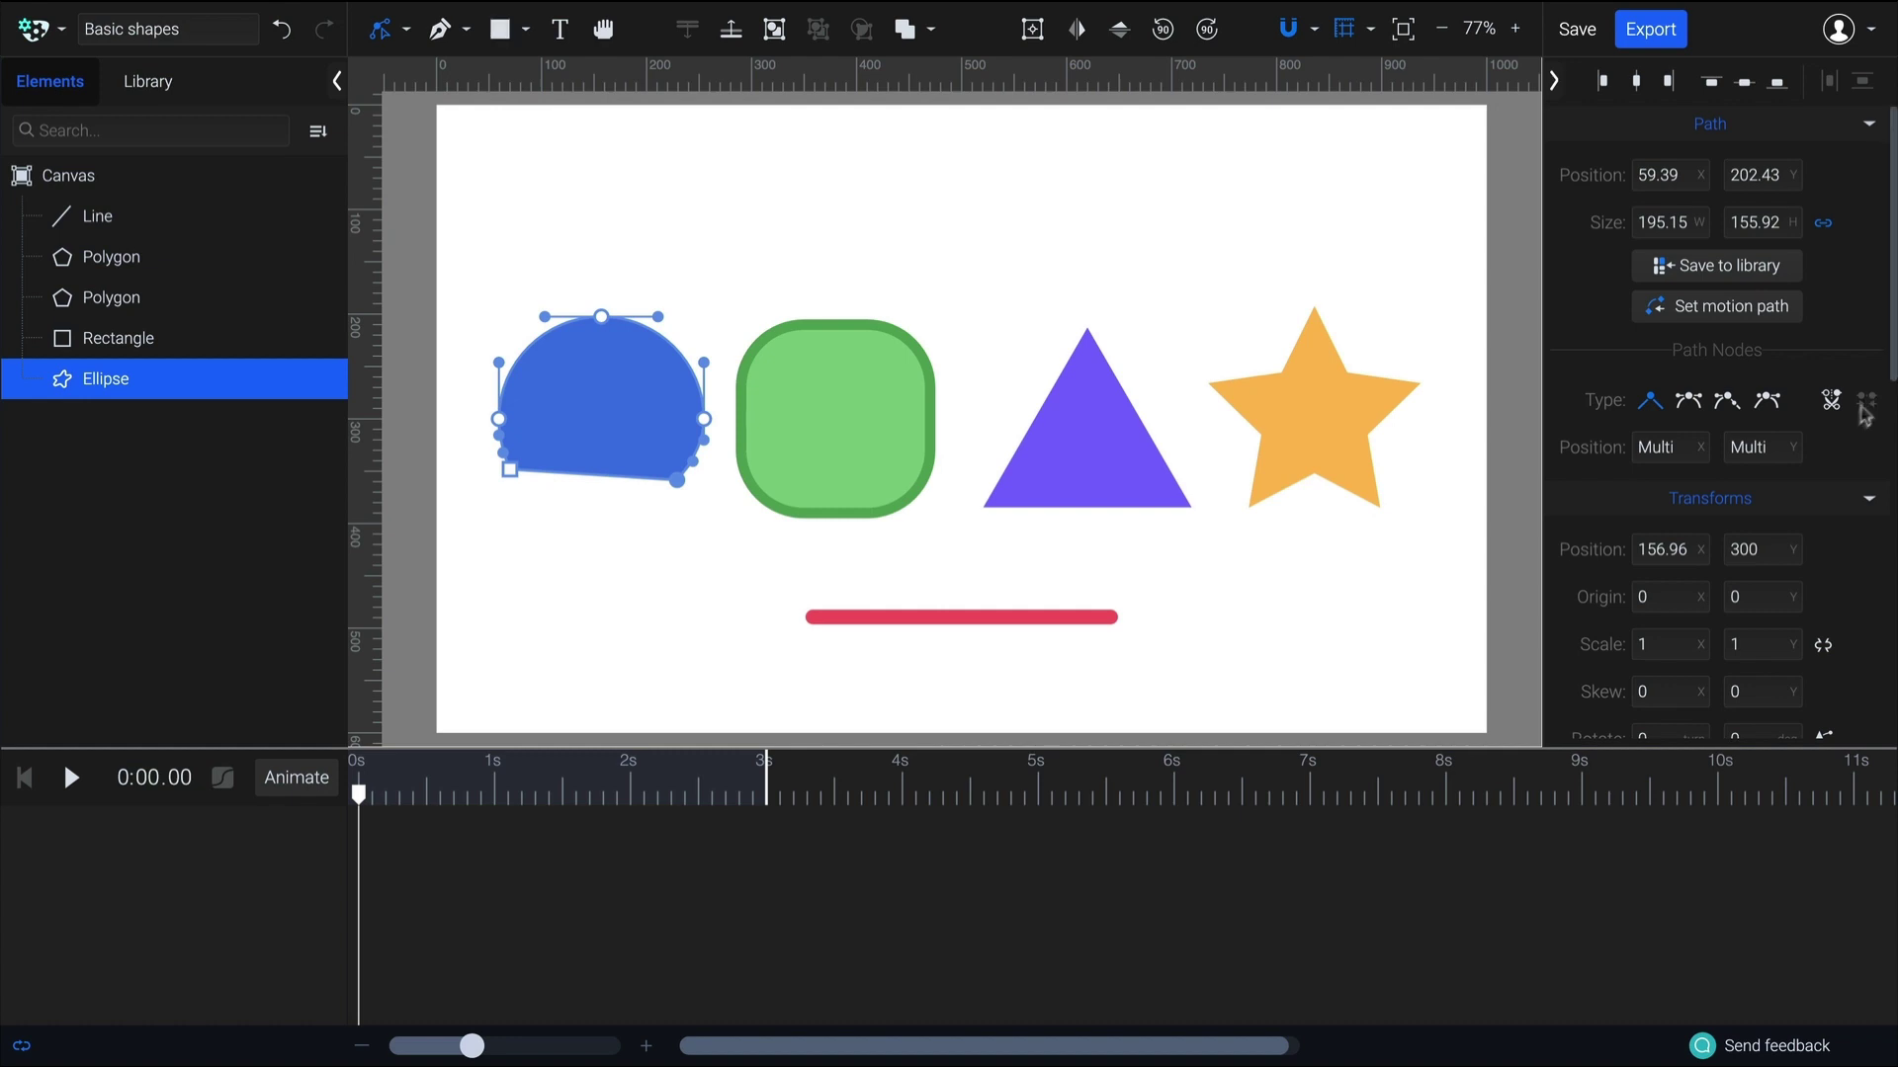
left_click(883, 427)
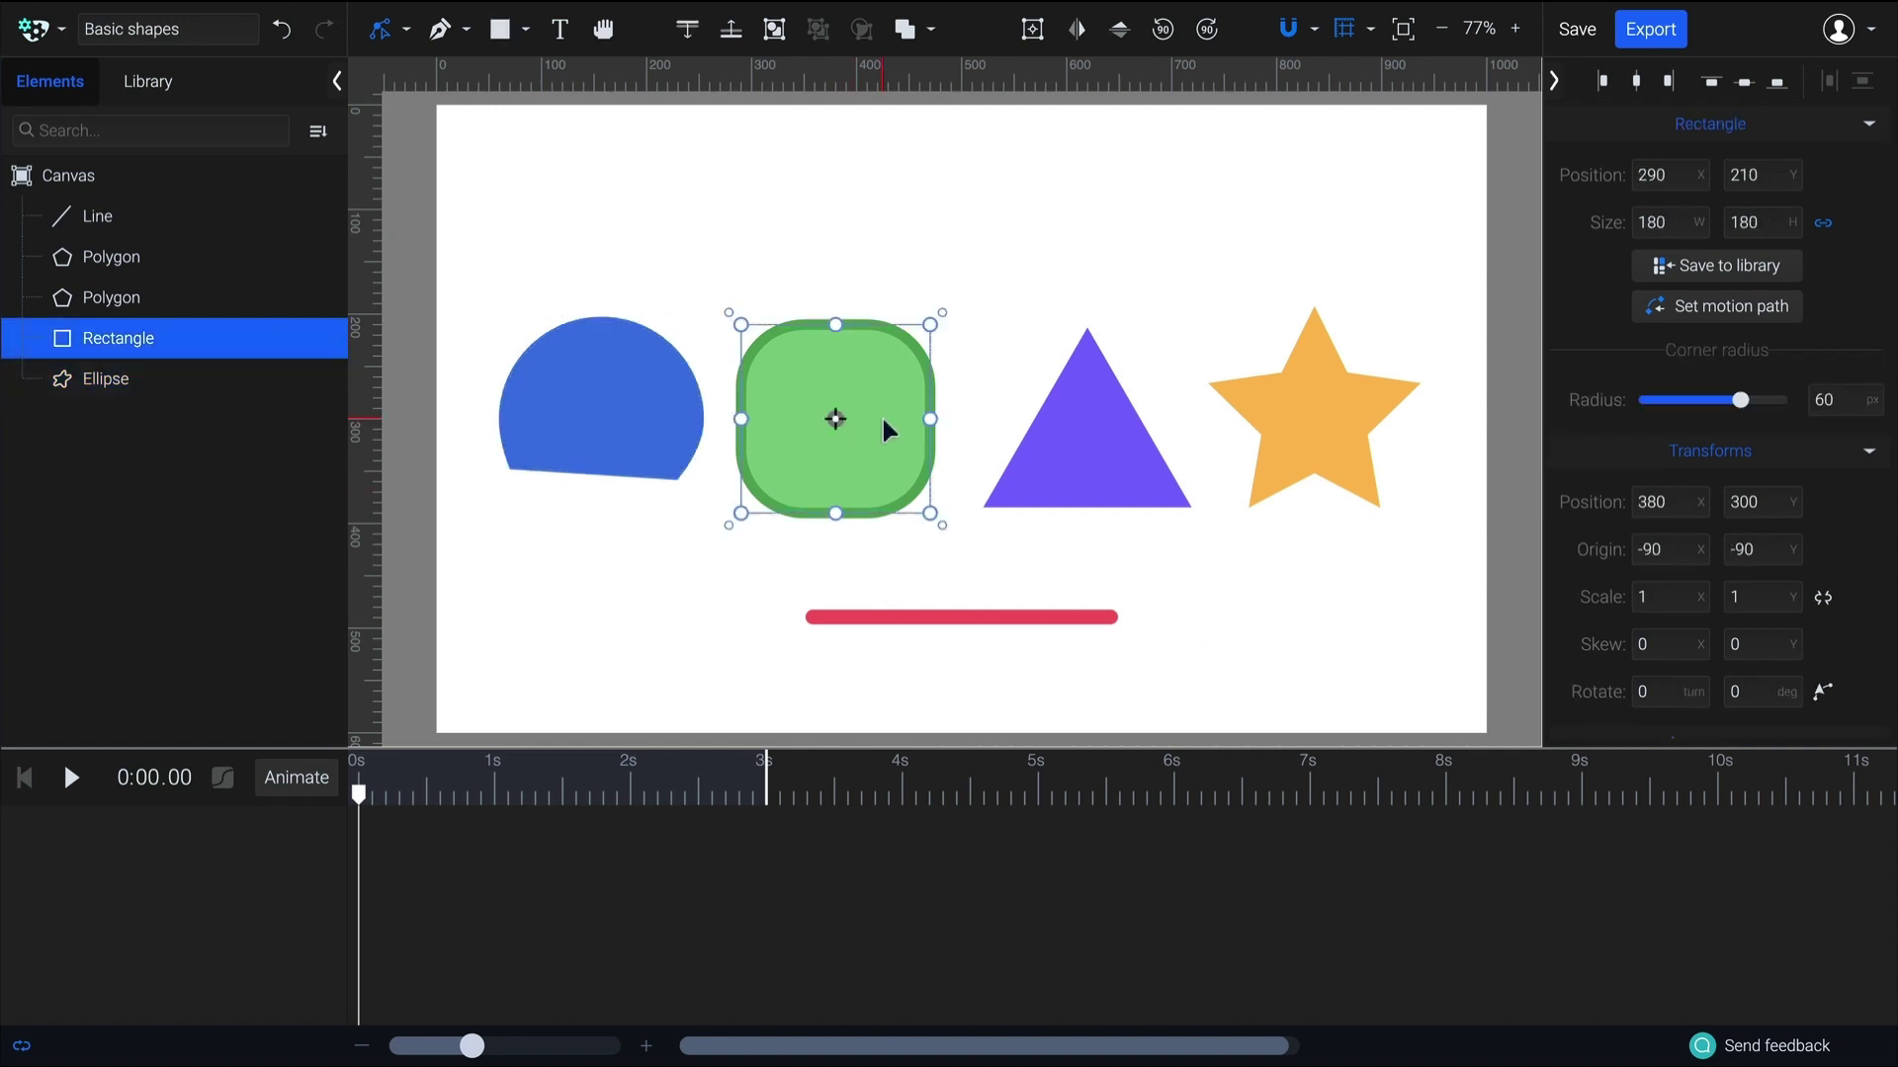
mouse_move(1741, 400)
left_mouse_down()
mouse_move(1717, 408)
mouse_move(1758, 415)
left_mouse_up()
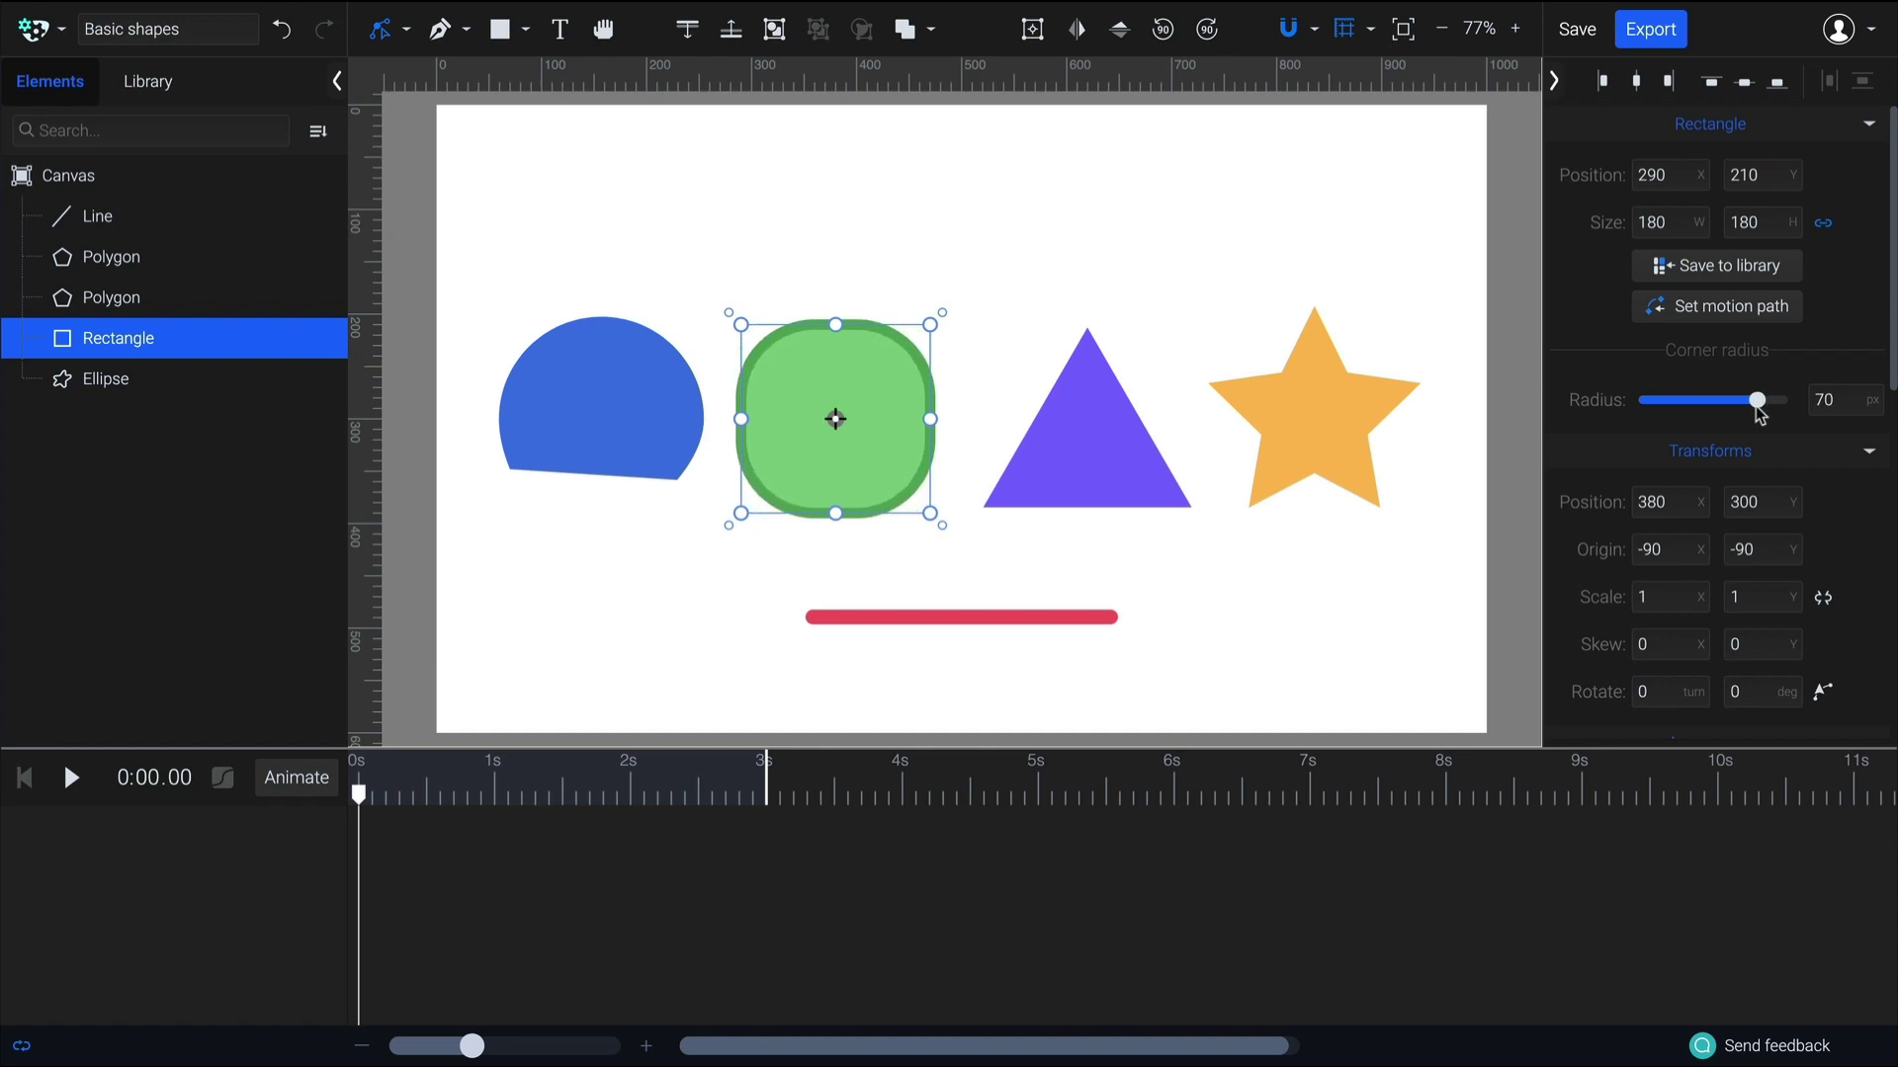
Convert the green square to a path, remove its side nodes, and make top and bottom nodes sharp
right_click(864, 514)
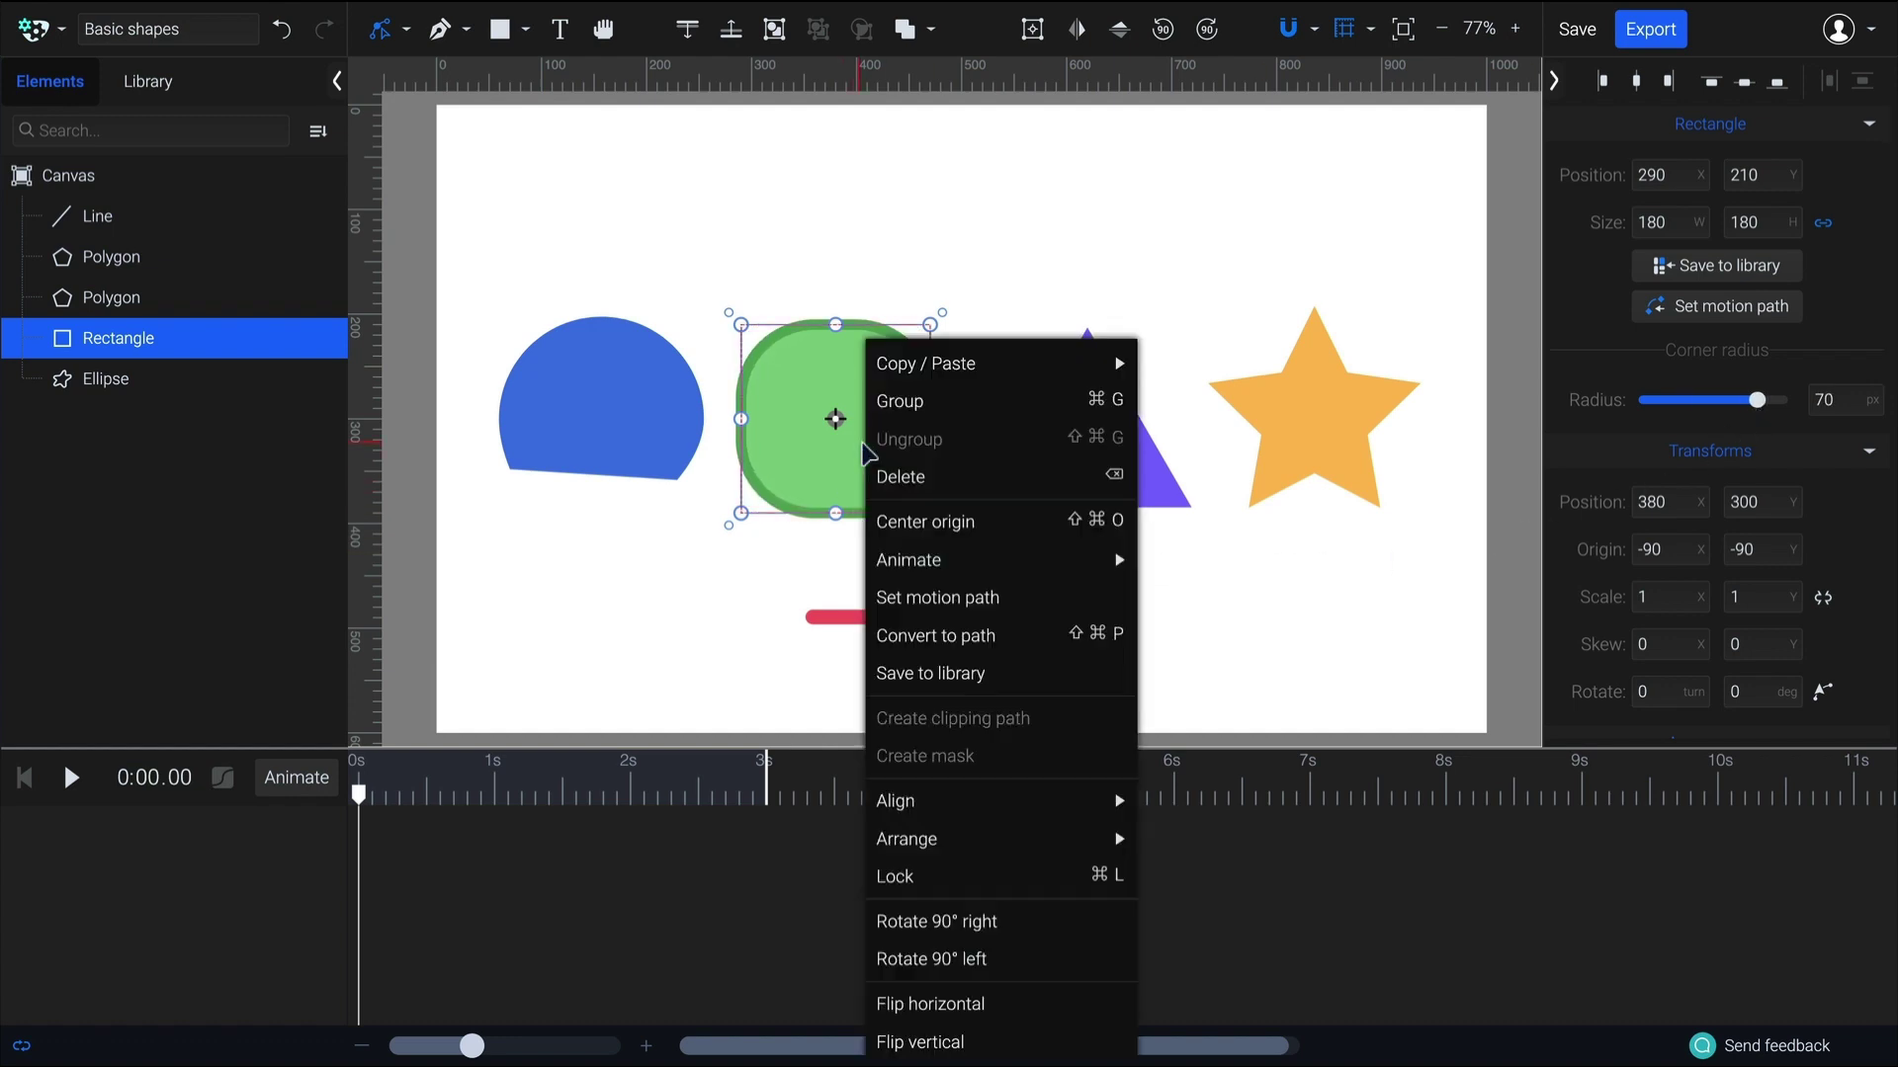
left_click(1050, 648)
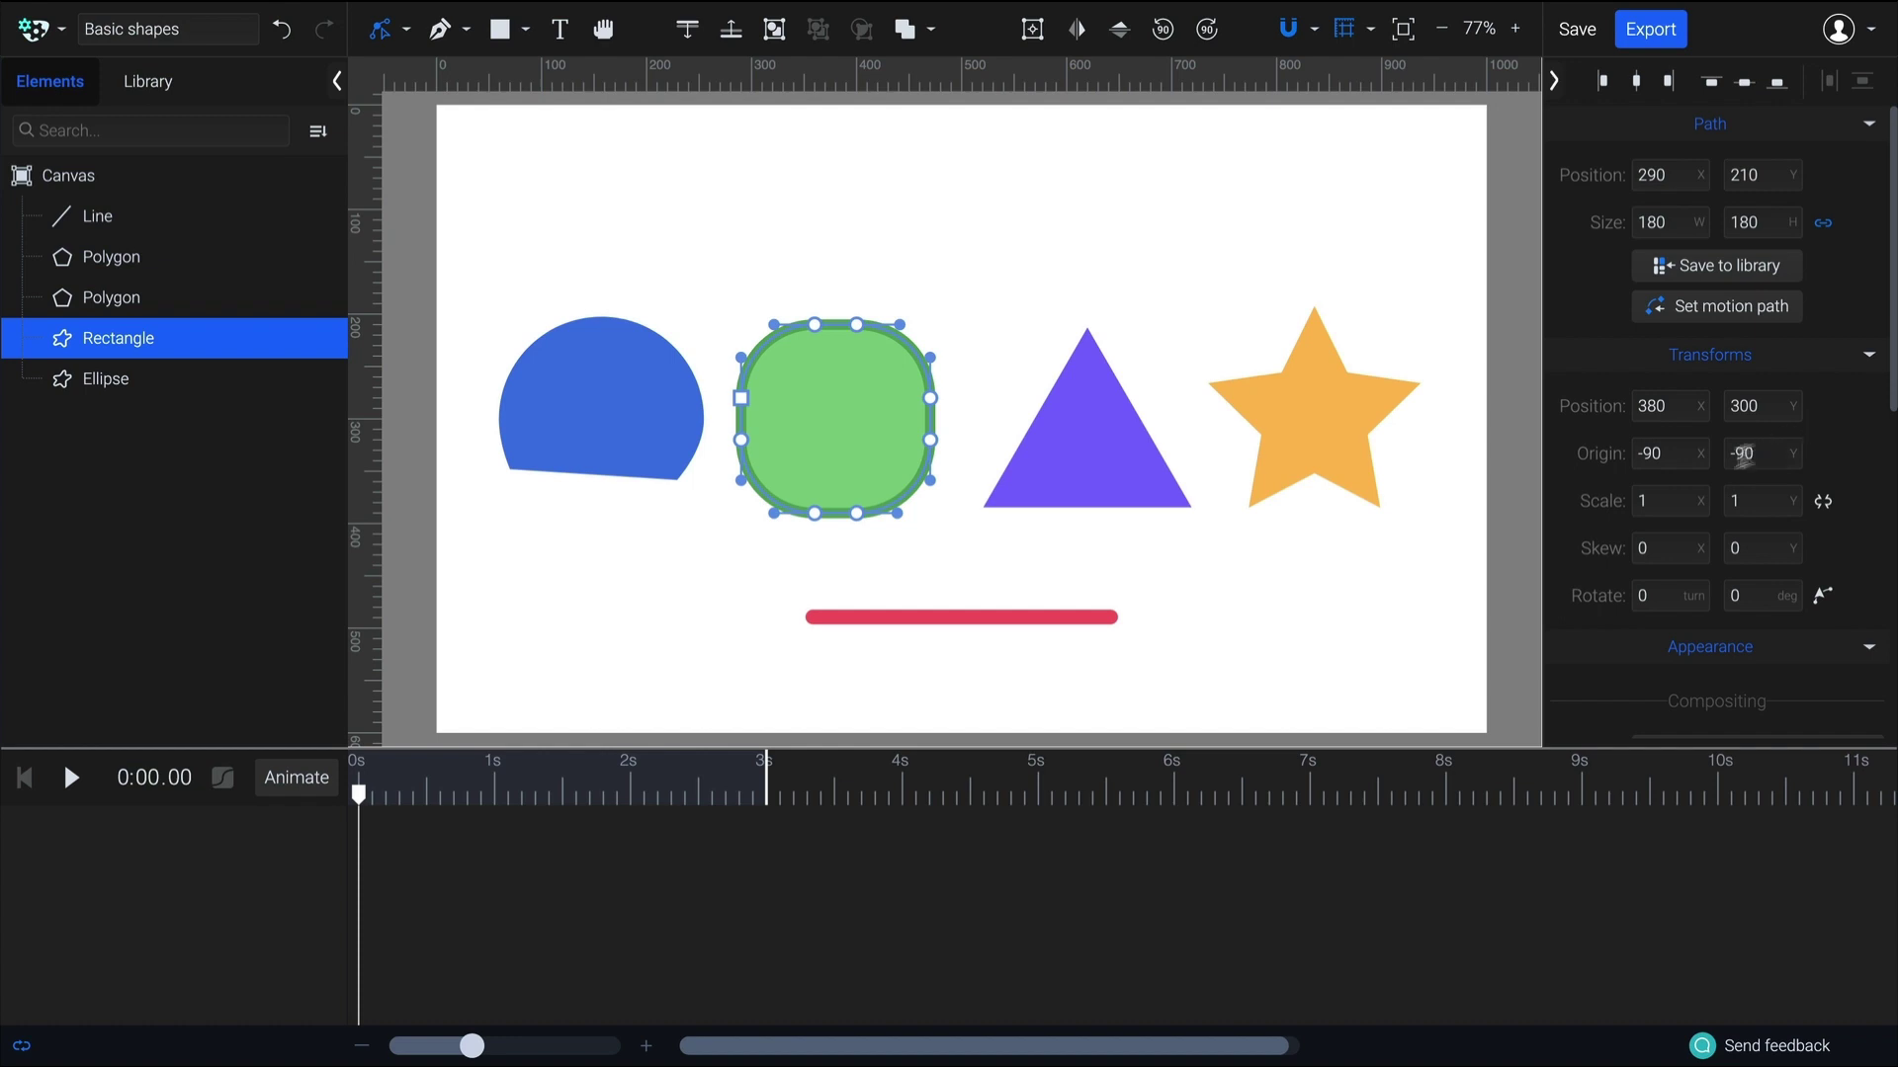
left_click(932, 401)
left_click(739, 434)
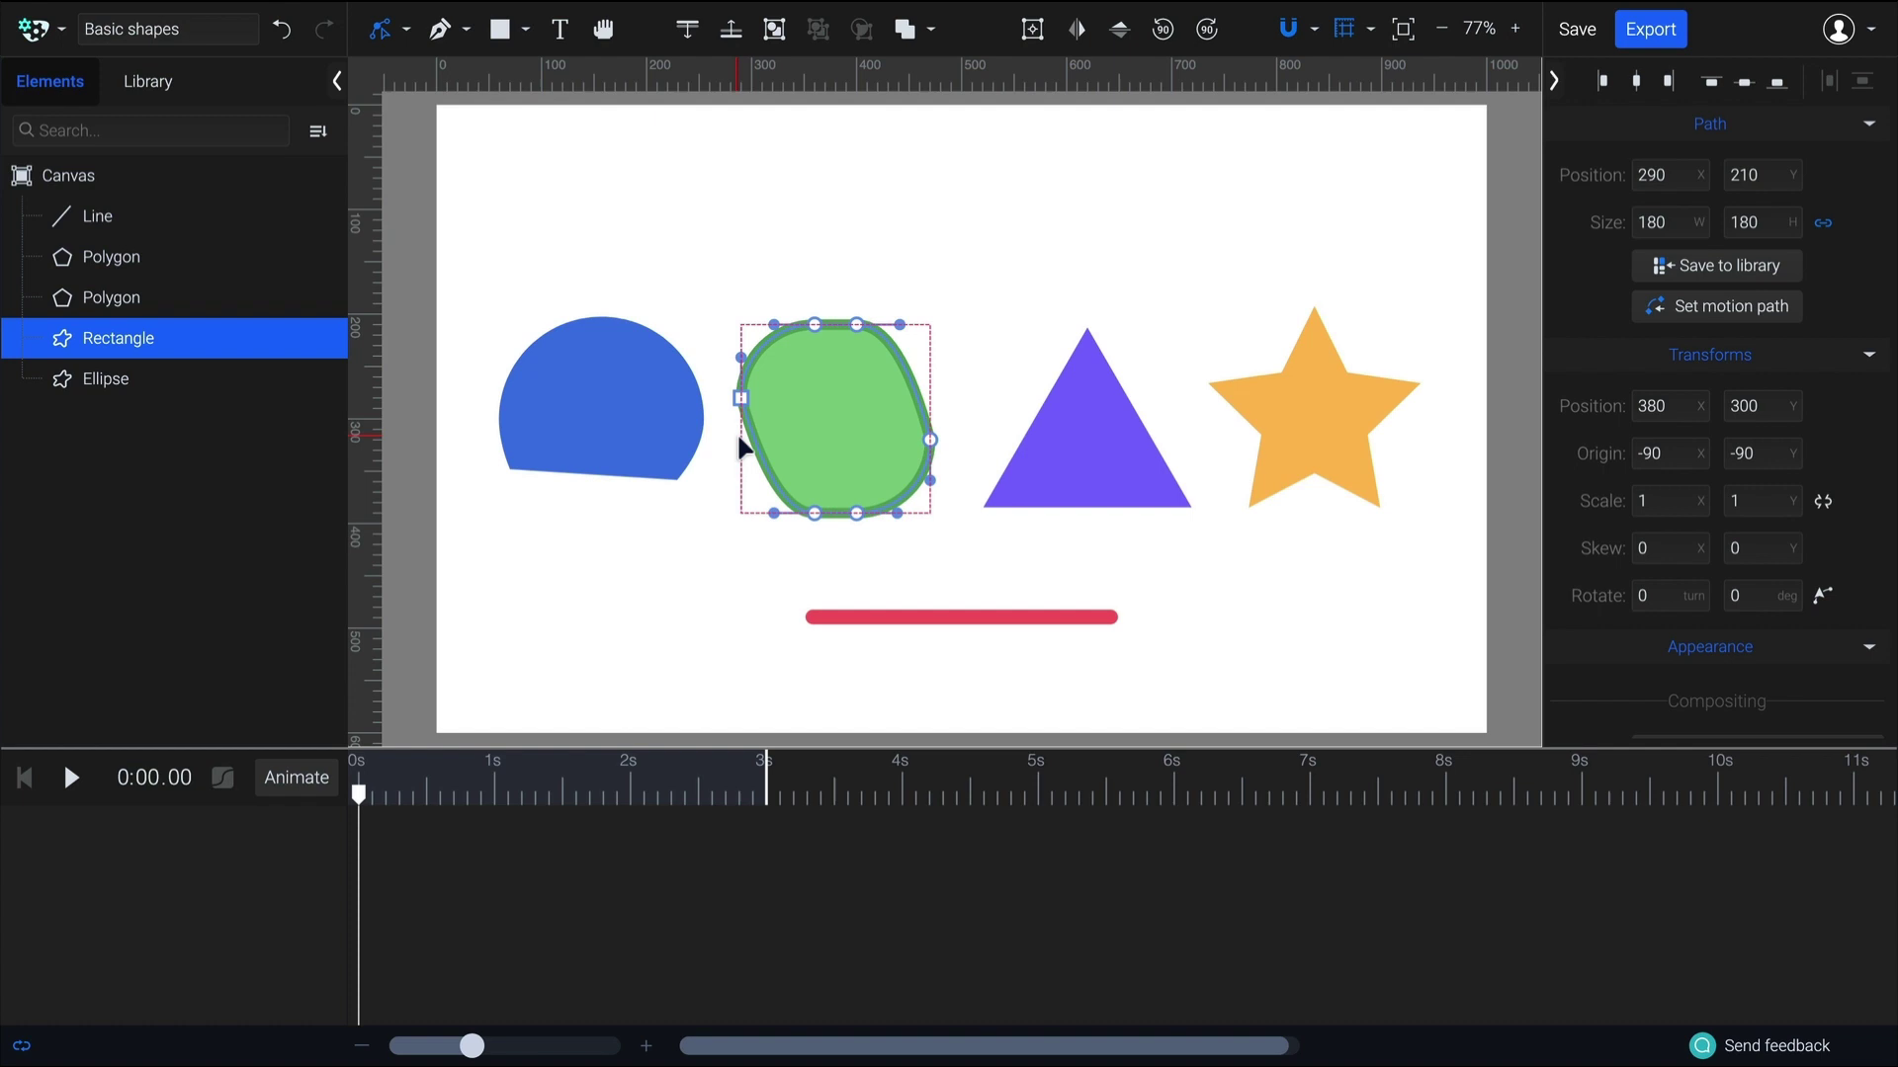
left_click(812, 512)
left_click(854, 324, "shift")
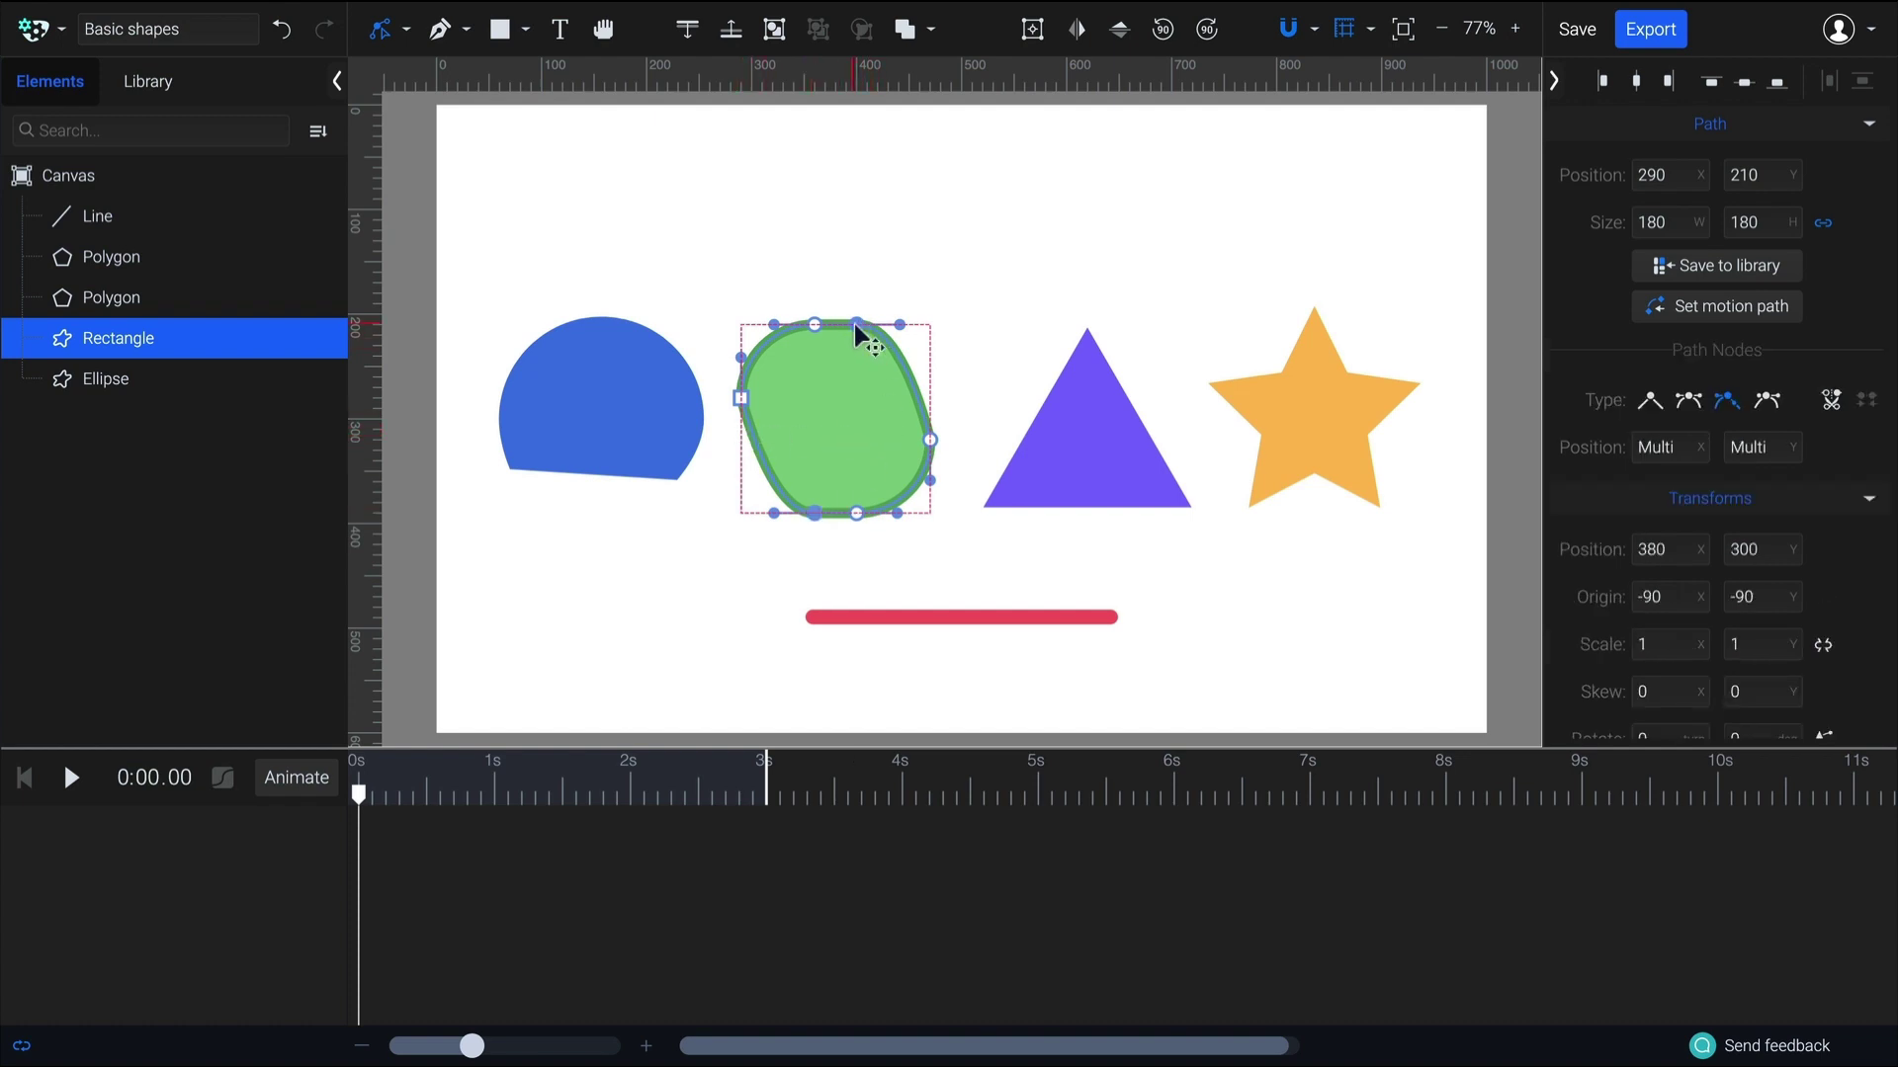
left_click(1648, 401)
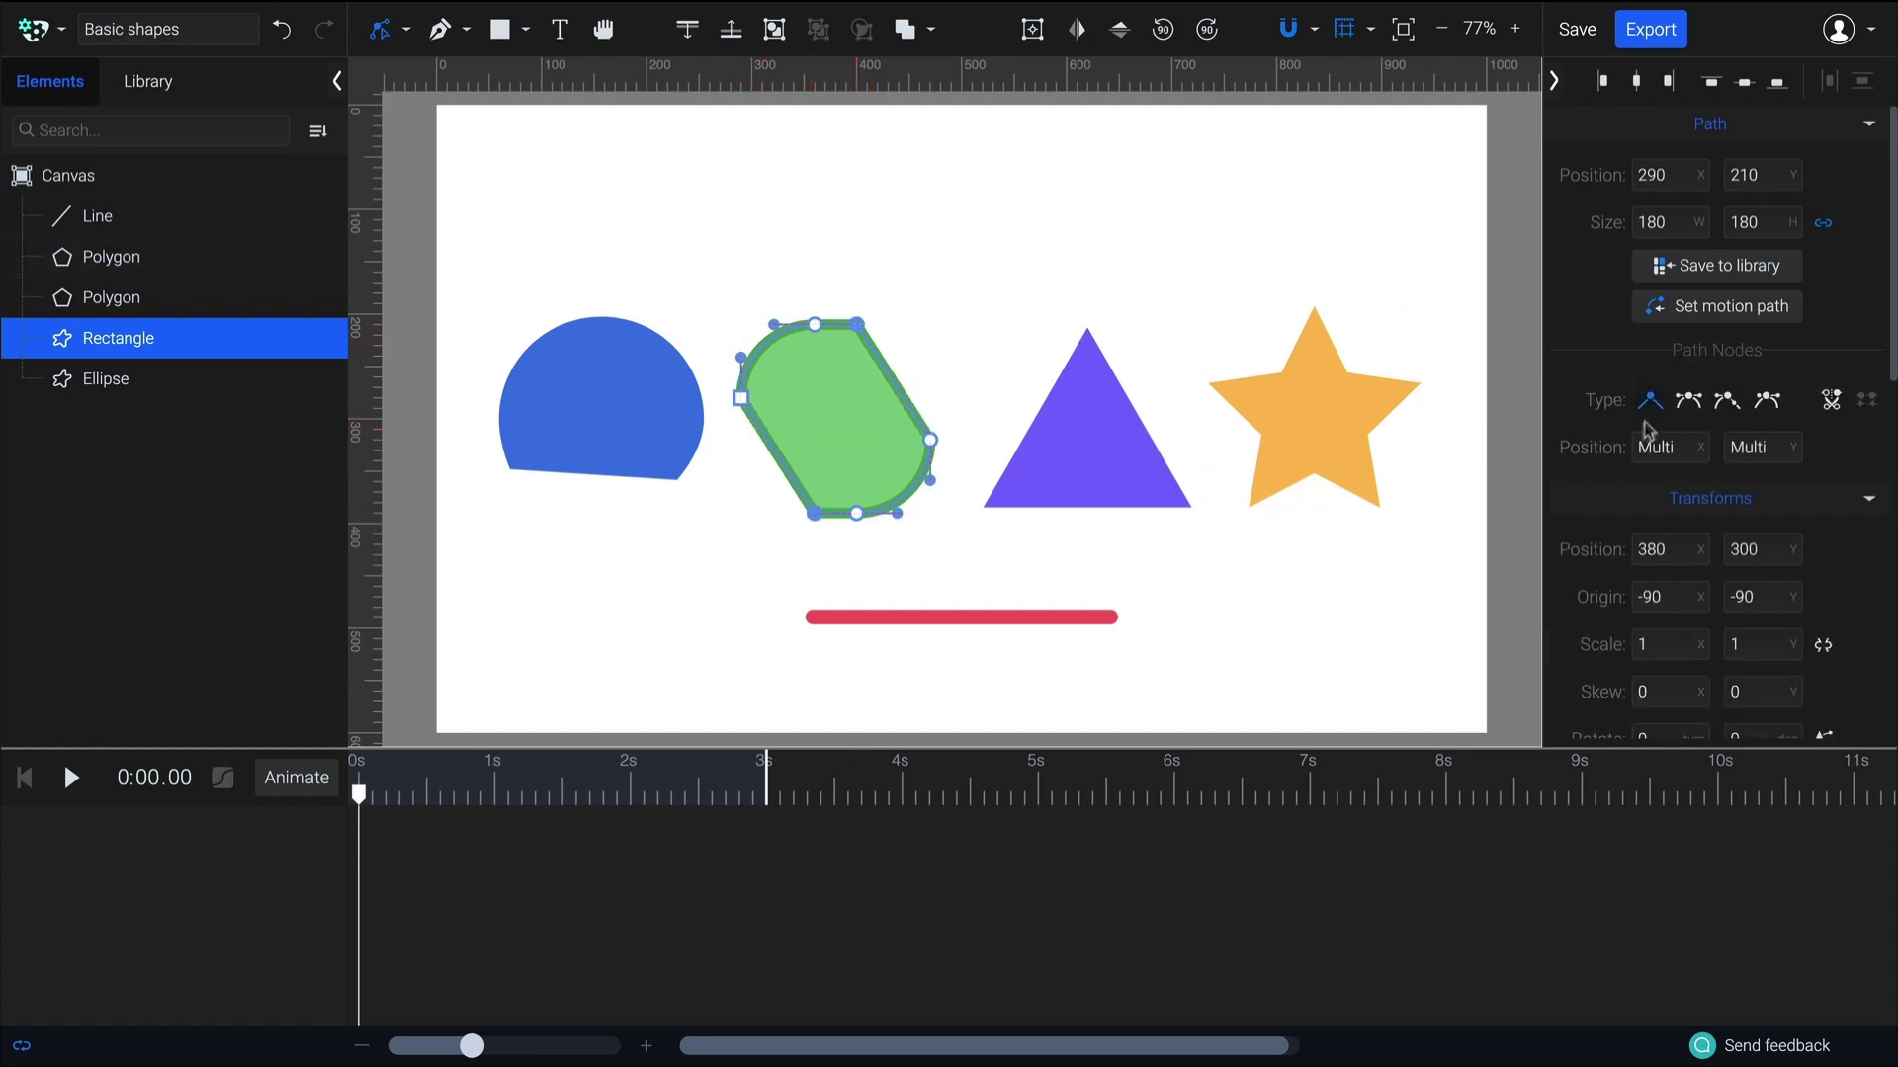
Align the top and right nodes right, and the left and bottom nodes left, forming the leaf
left_click_drag(965, 289, 851, 444)
left_click(1670, 82)
left_click_drag(830, 544, 722, 377)
left_click(1598, 82)
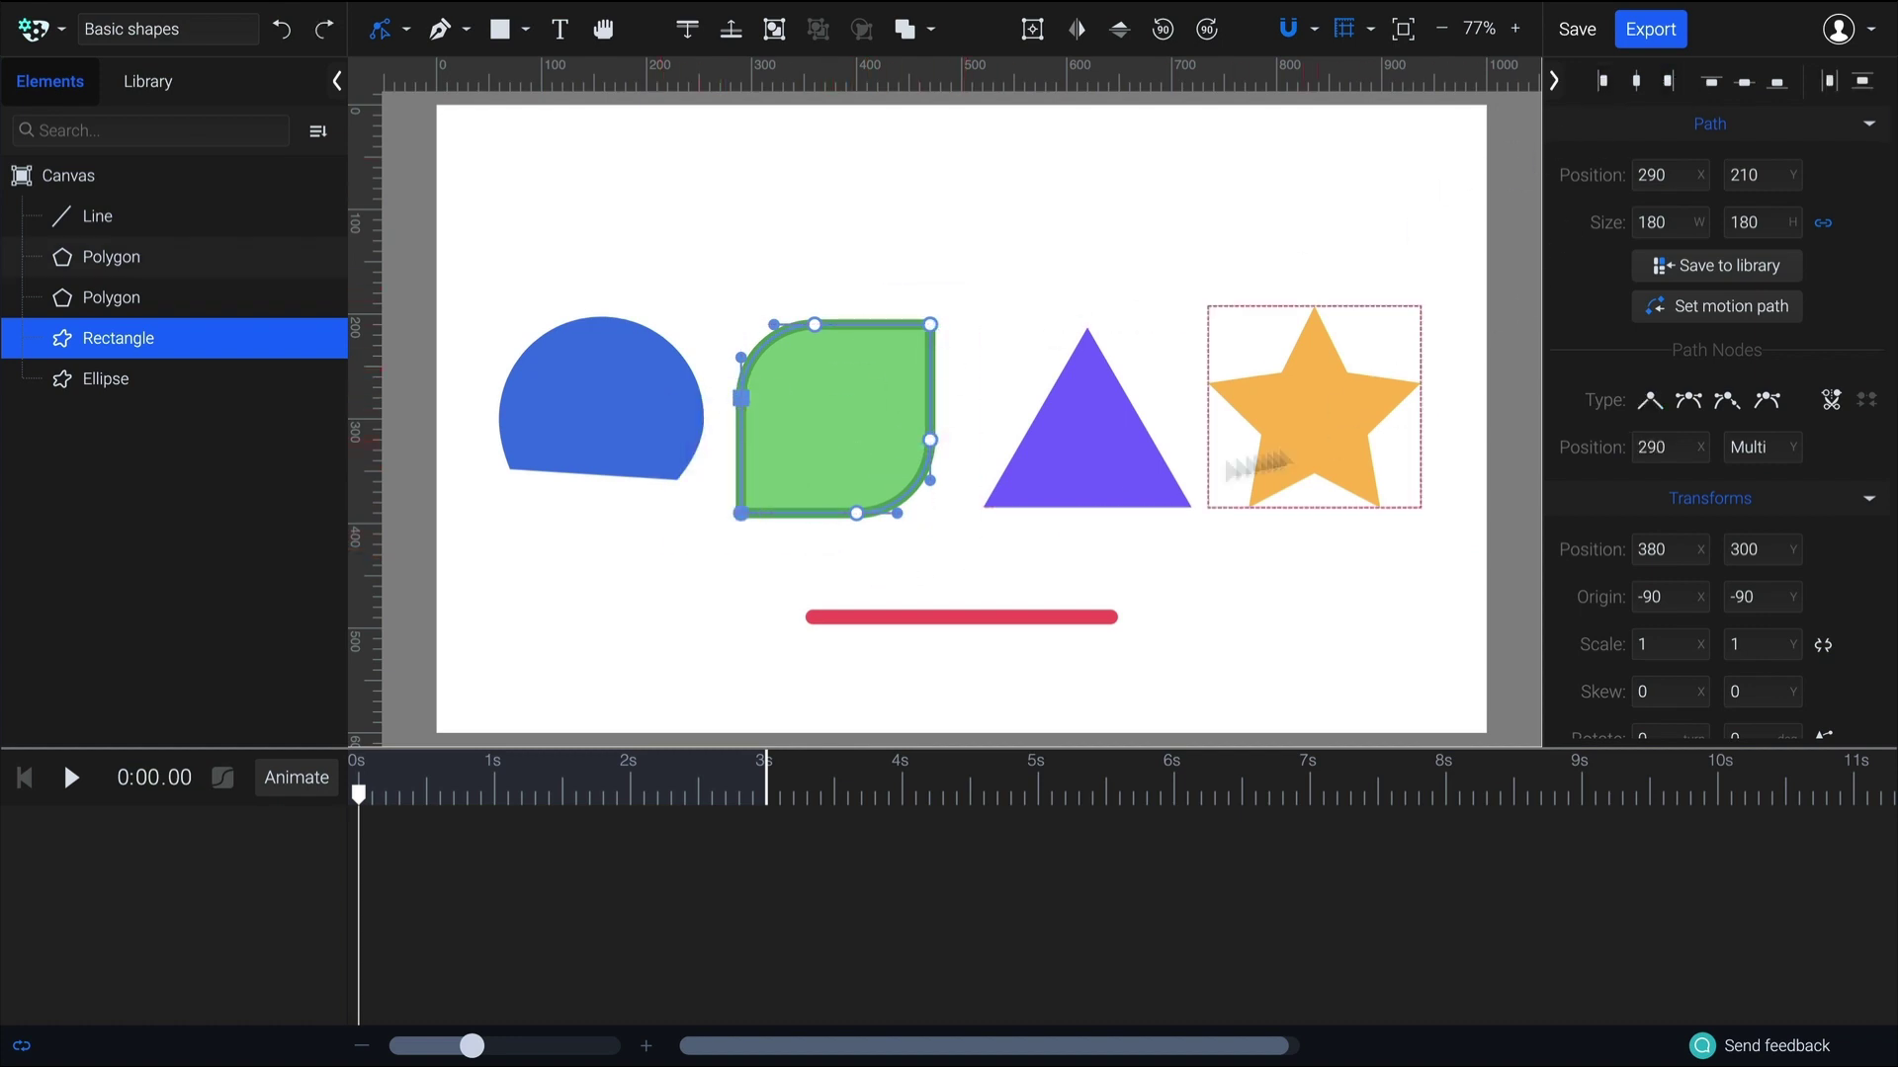
left_click(1117, 443)
left_click(1343, 437)
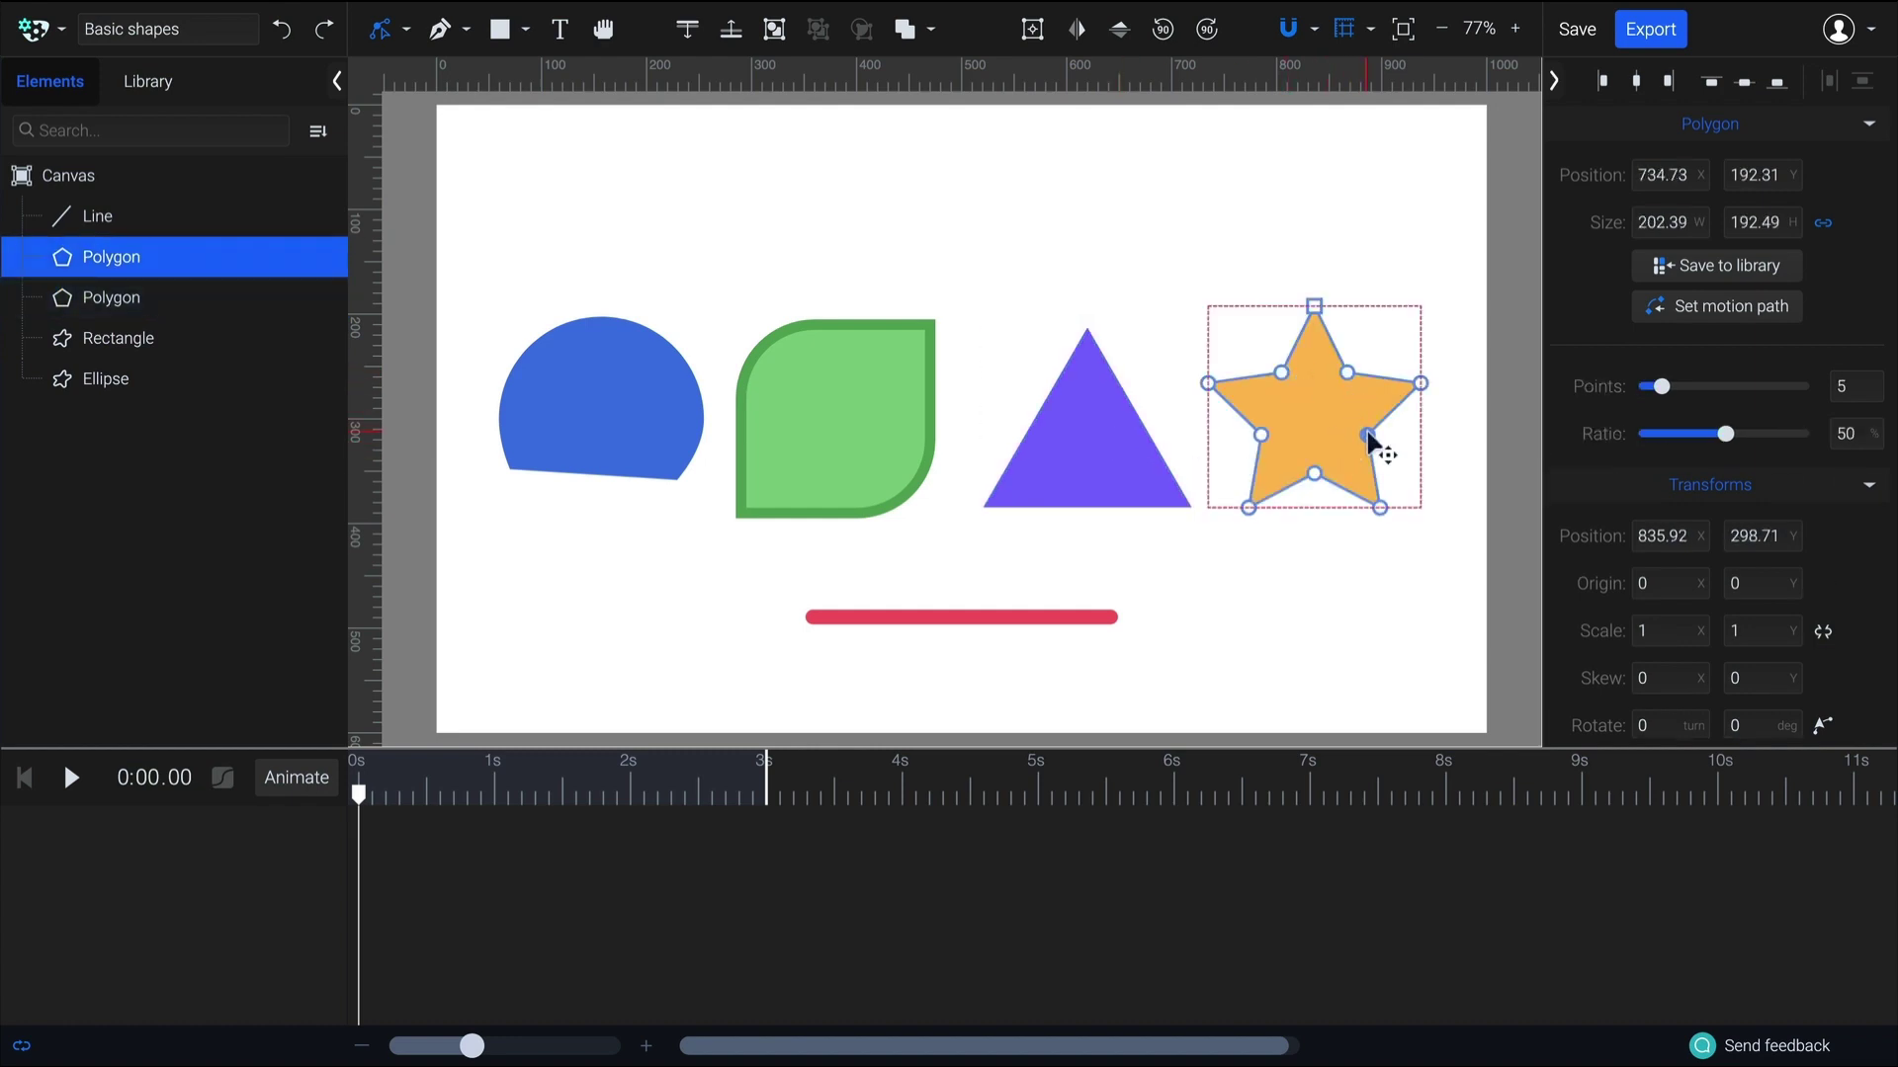
Turn the purple triangle into a hexagon by increasing its points
left_click(1112, 429)
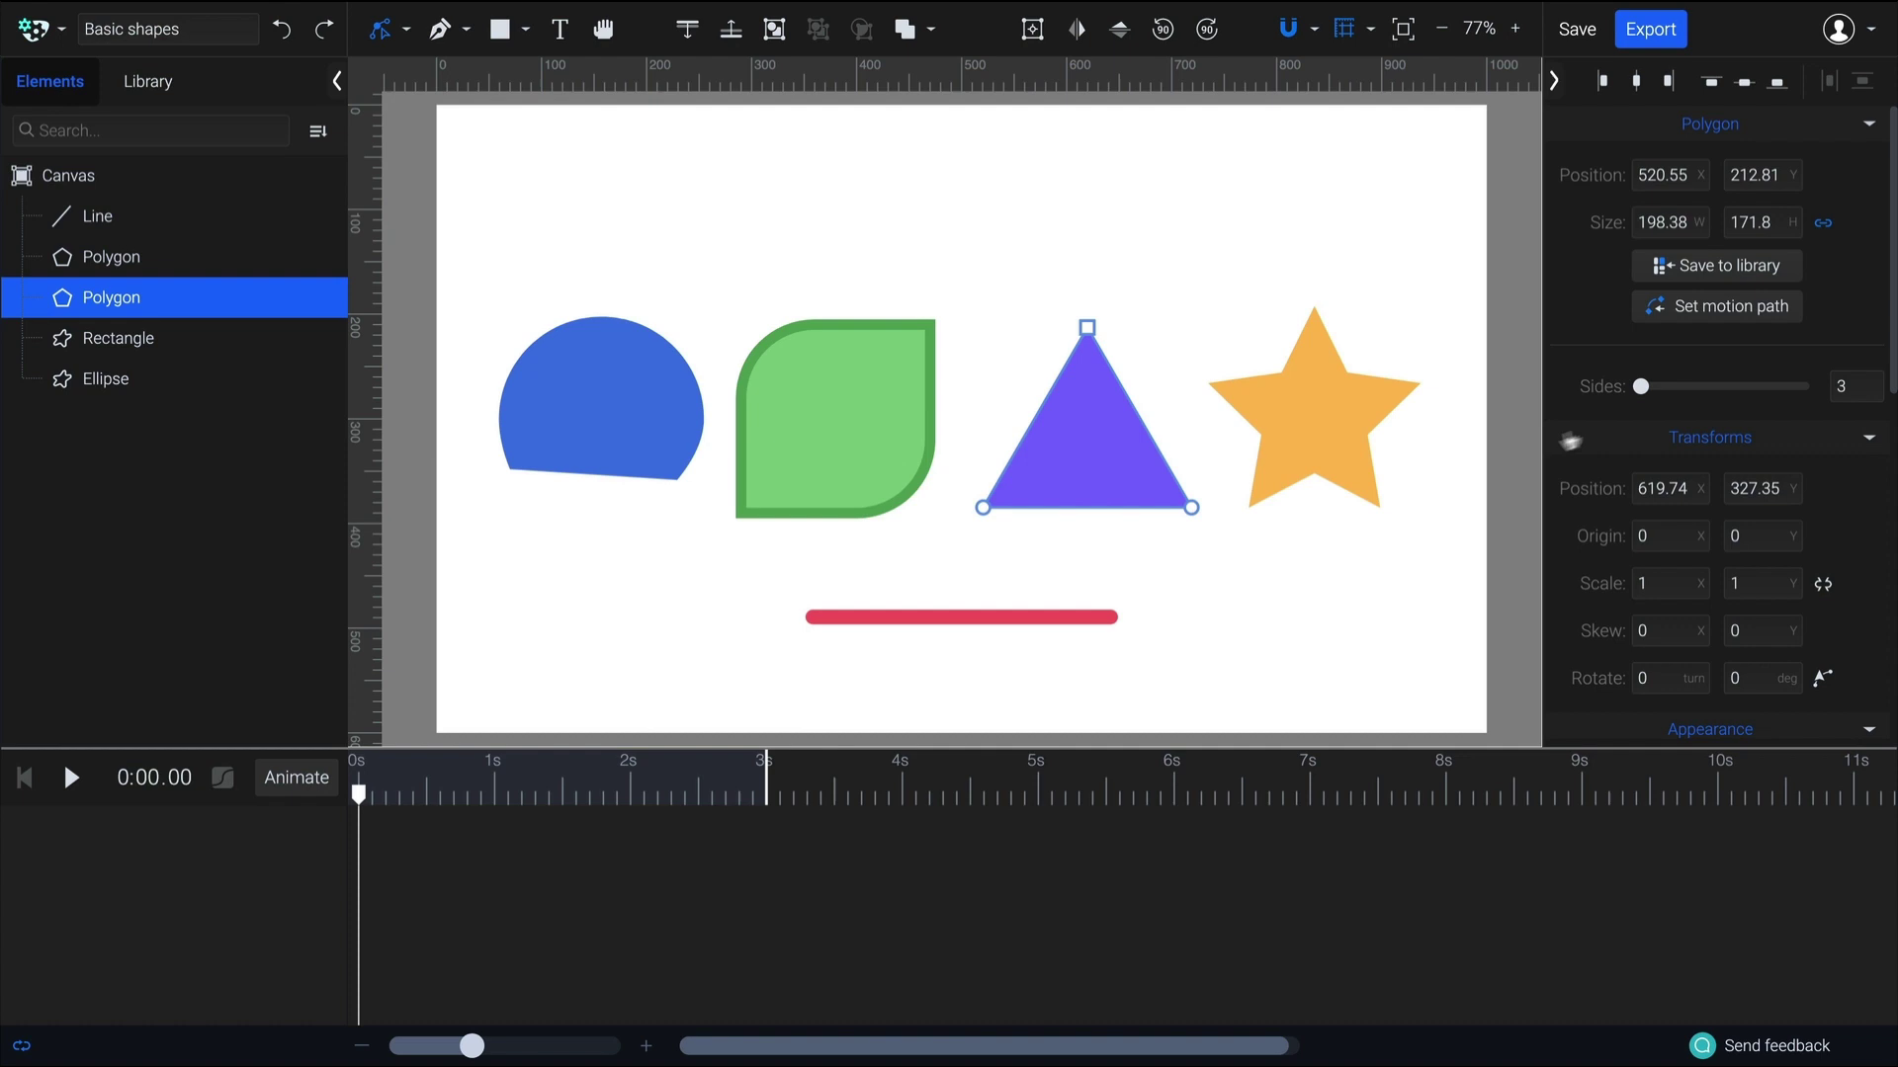
mouse_move(1641, 388)
left_mouse_down()
mouse_move(1685, 390)
mouse_move(1671, 396)
left_mouse_up()
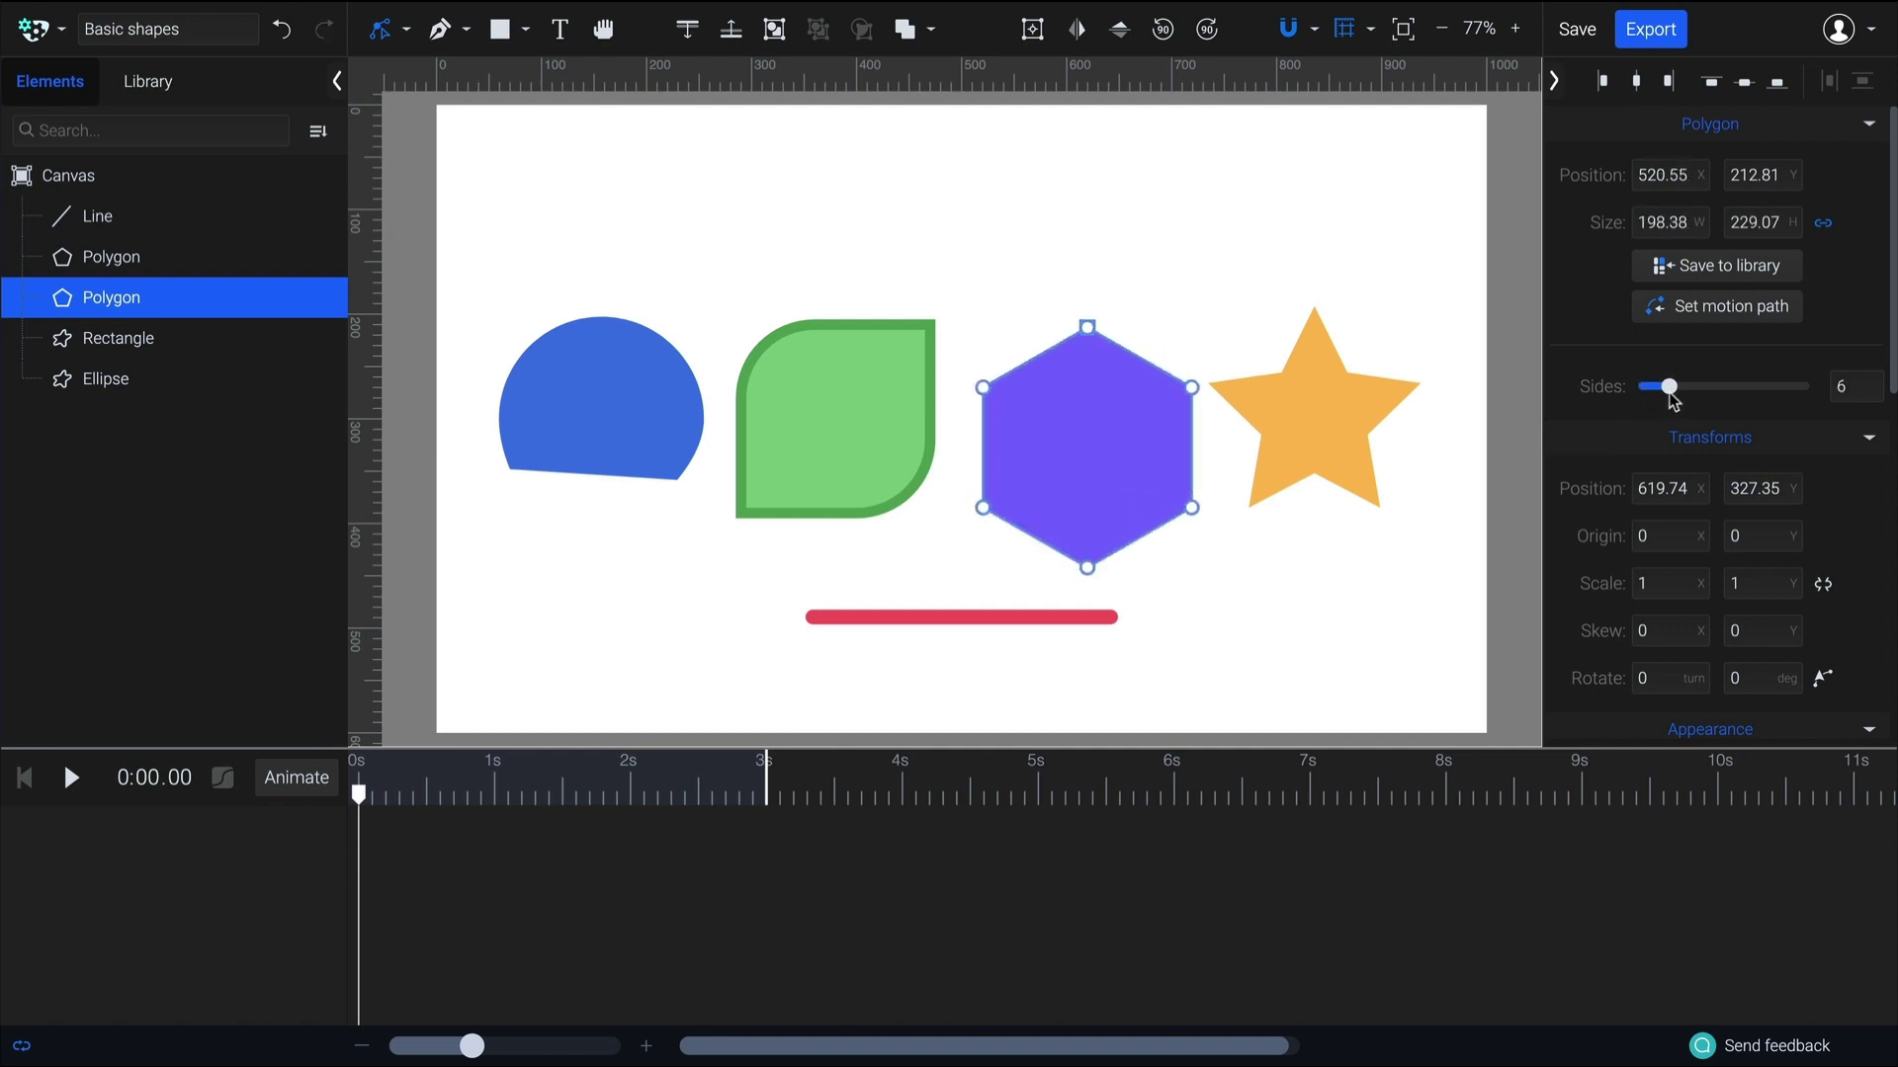
left_click_drag(964, 273, 1197, 358)
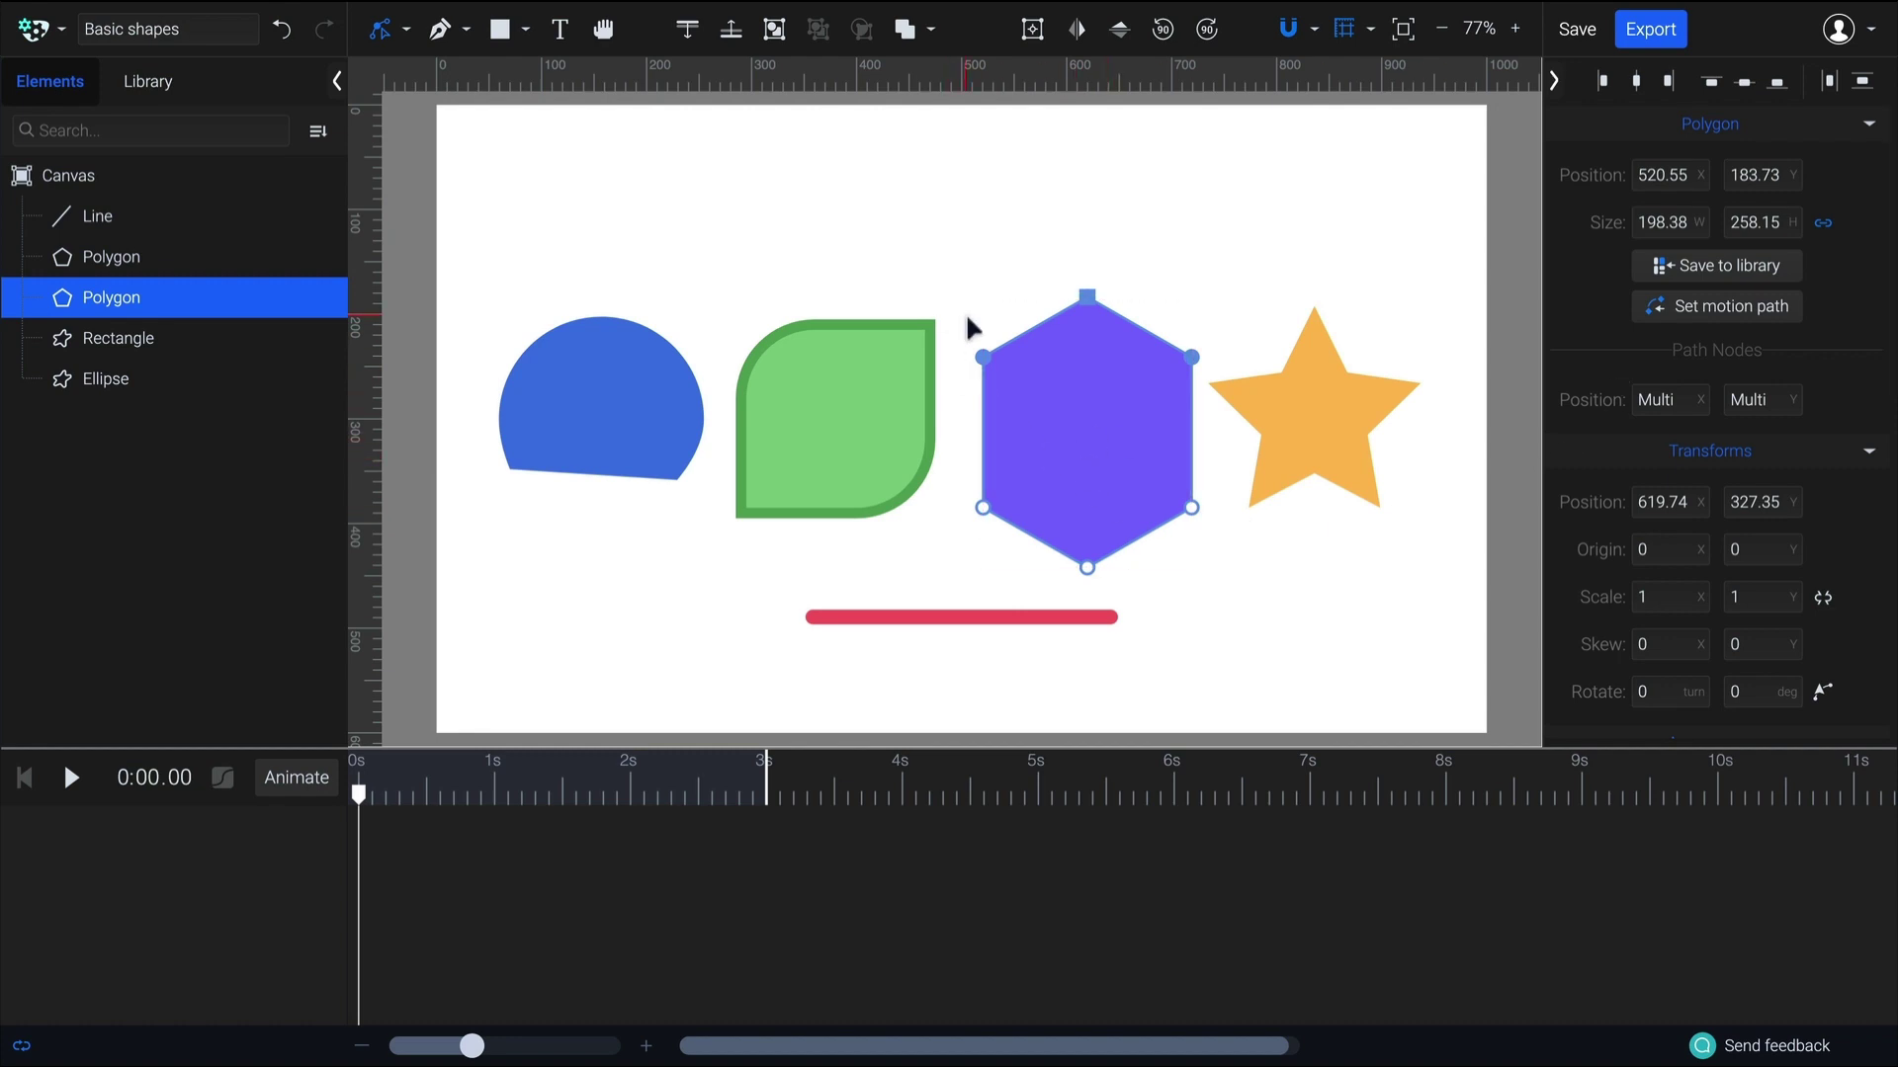
Nudge the hexagon's left and right nodes 20 units inward, then select its two lower side points
left_click_drag(970, 322, 1018, 534)
key("shift+Right")
key("shift+Right")
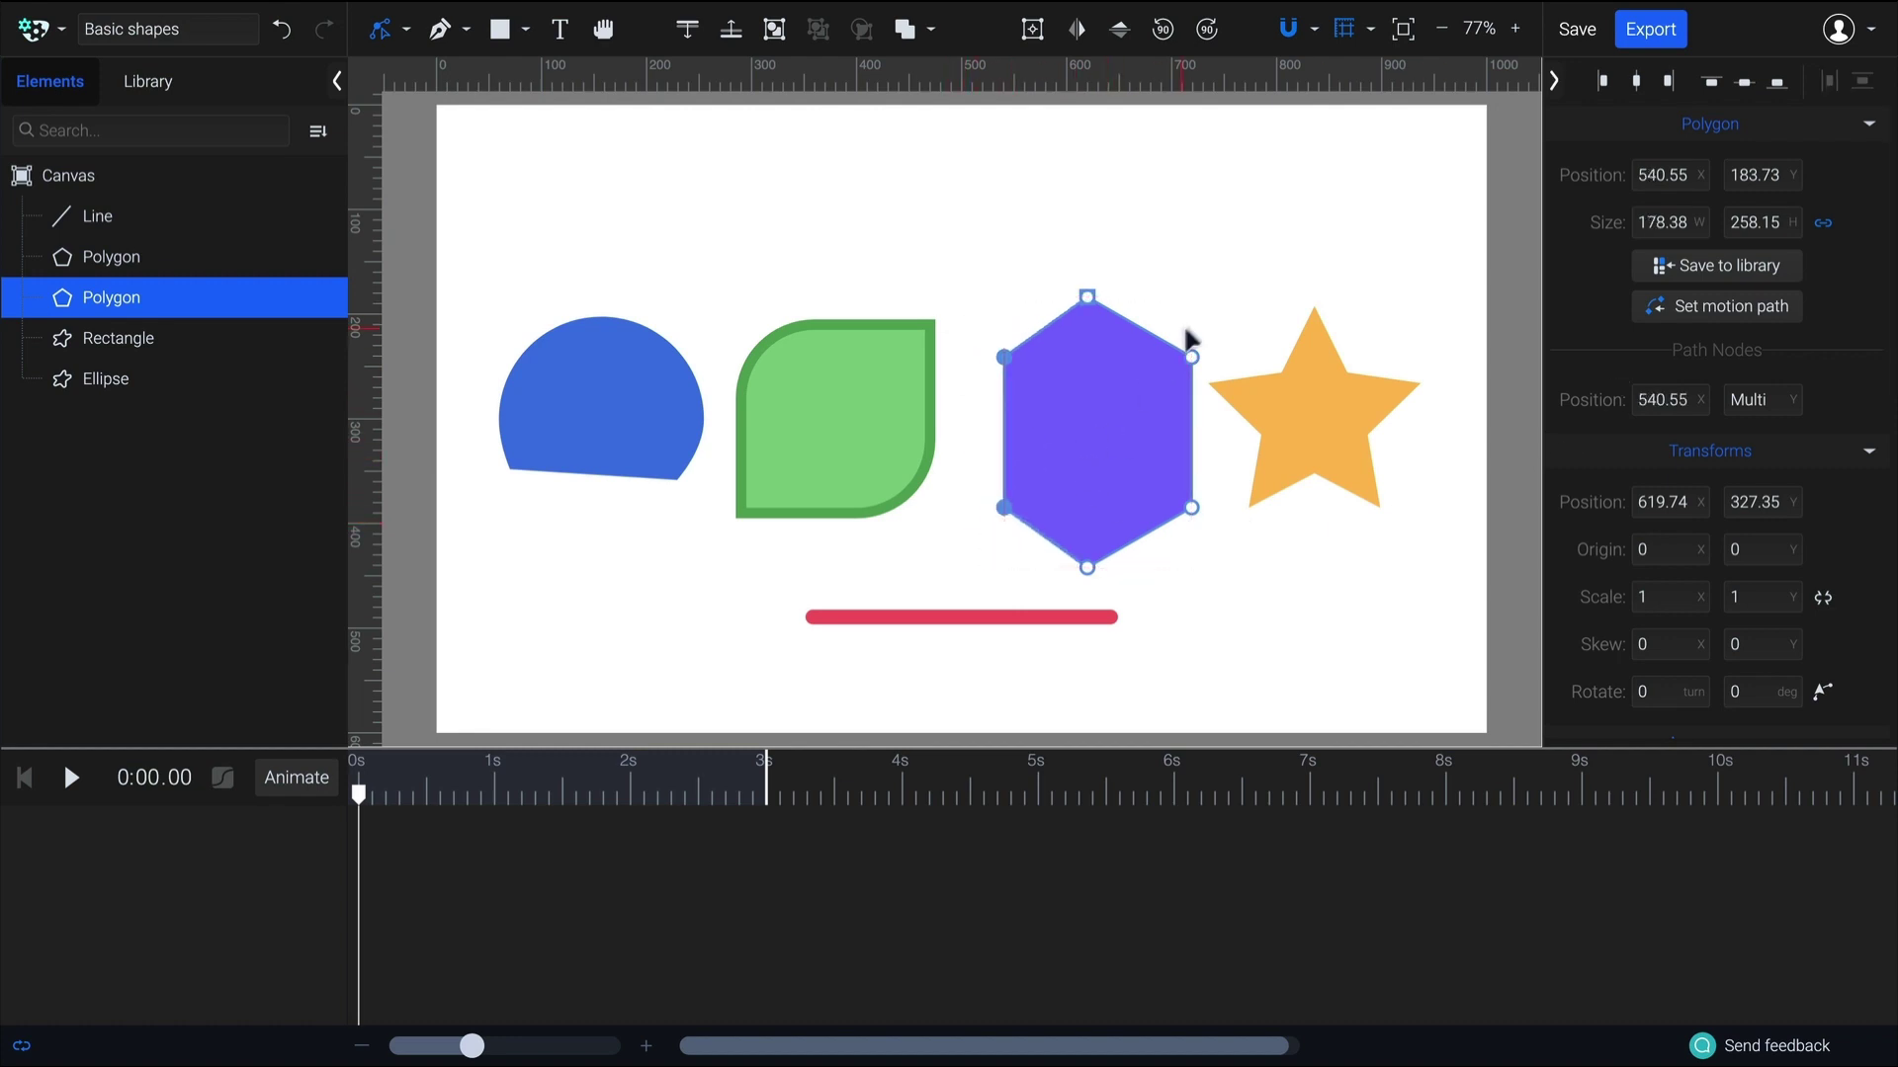
left_click_drag(1181, 319, 1208, 541)
key("shift+Left")
key("shift+Left")
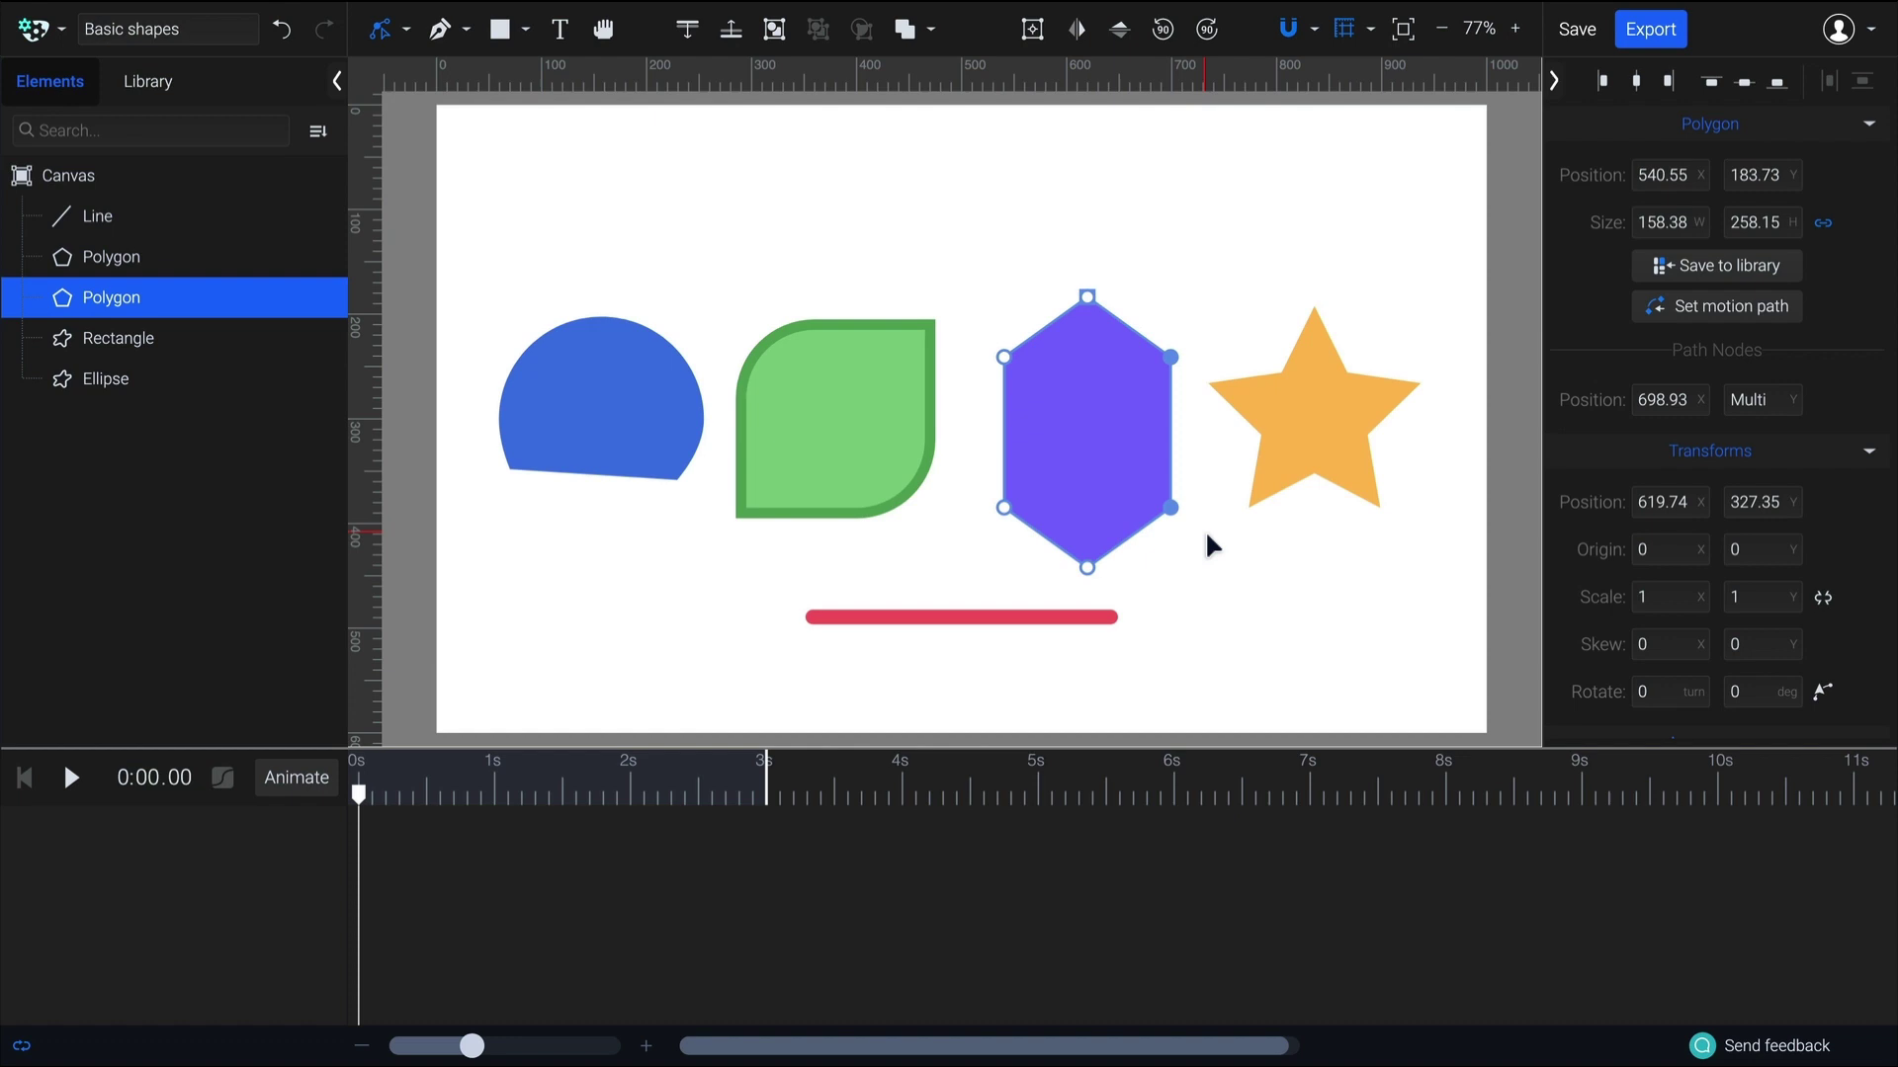
left_click(1003, 508)
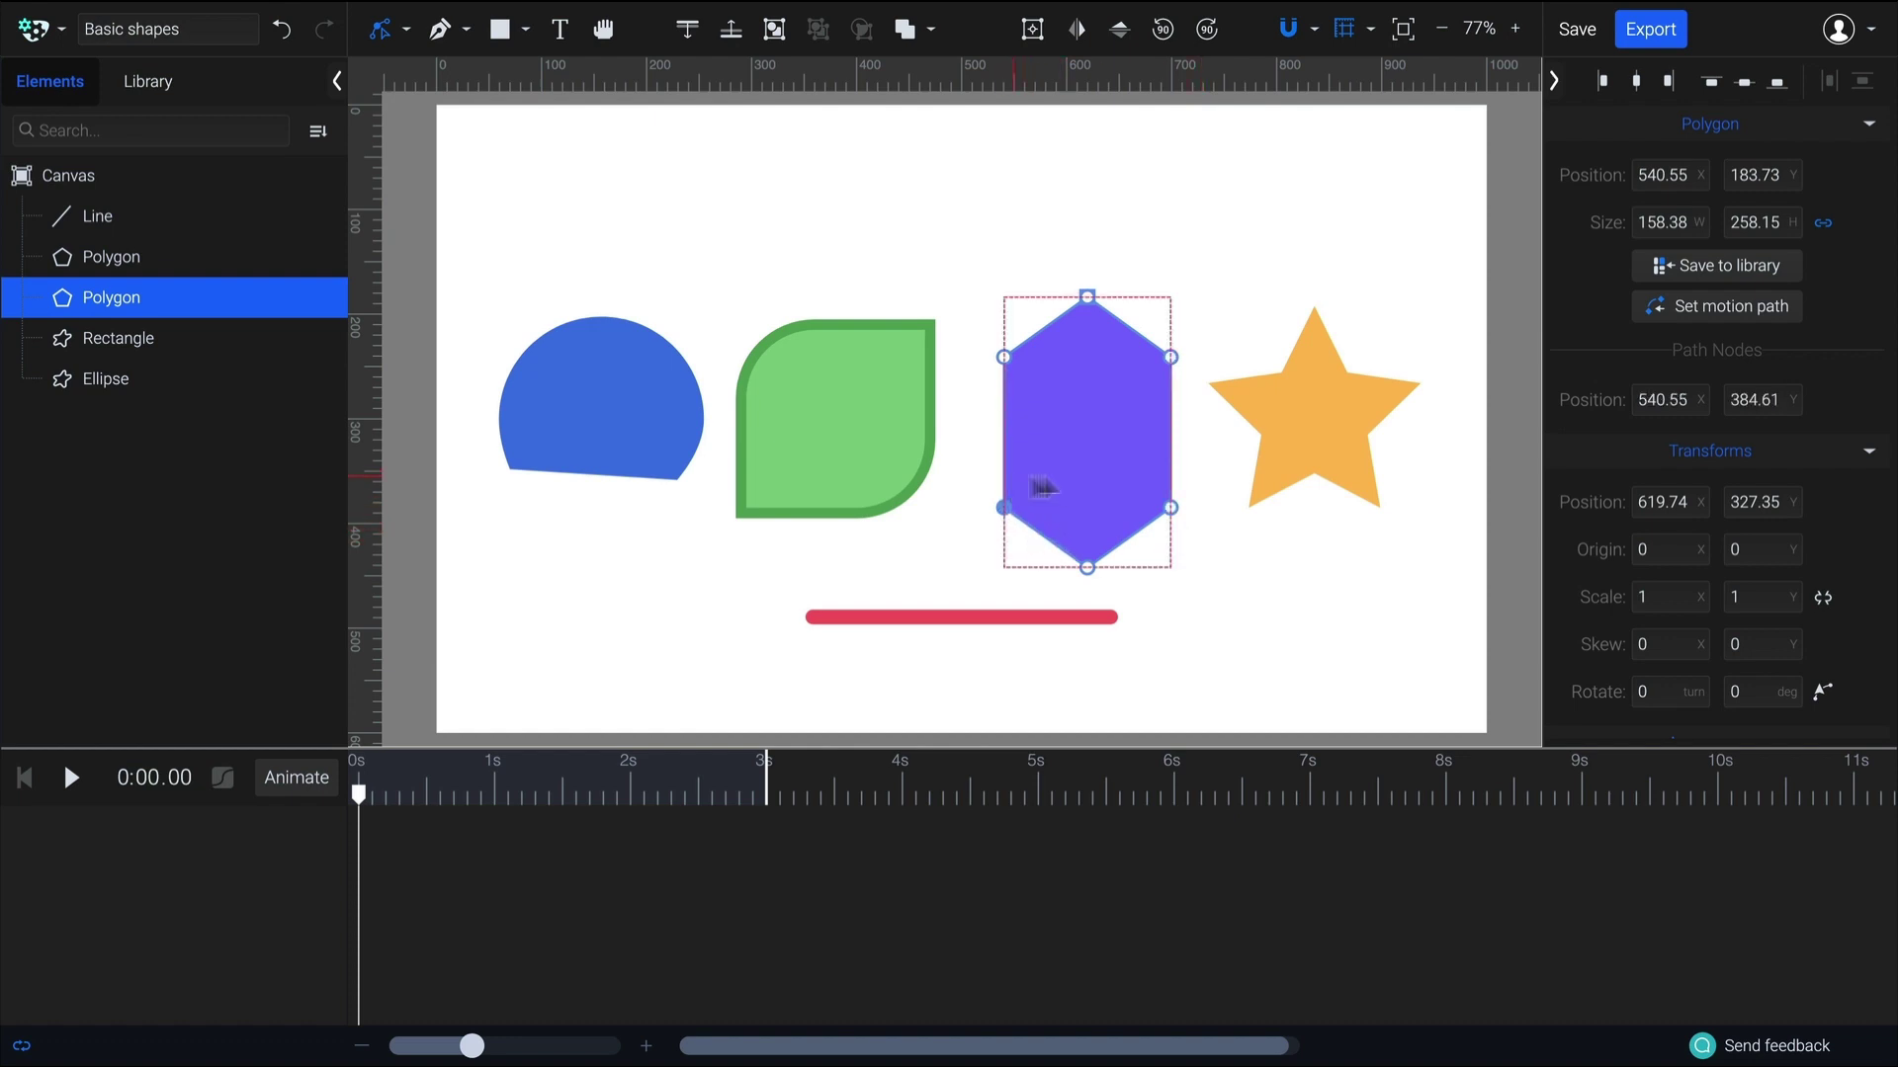
left_click(1171, 508, "shift")
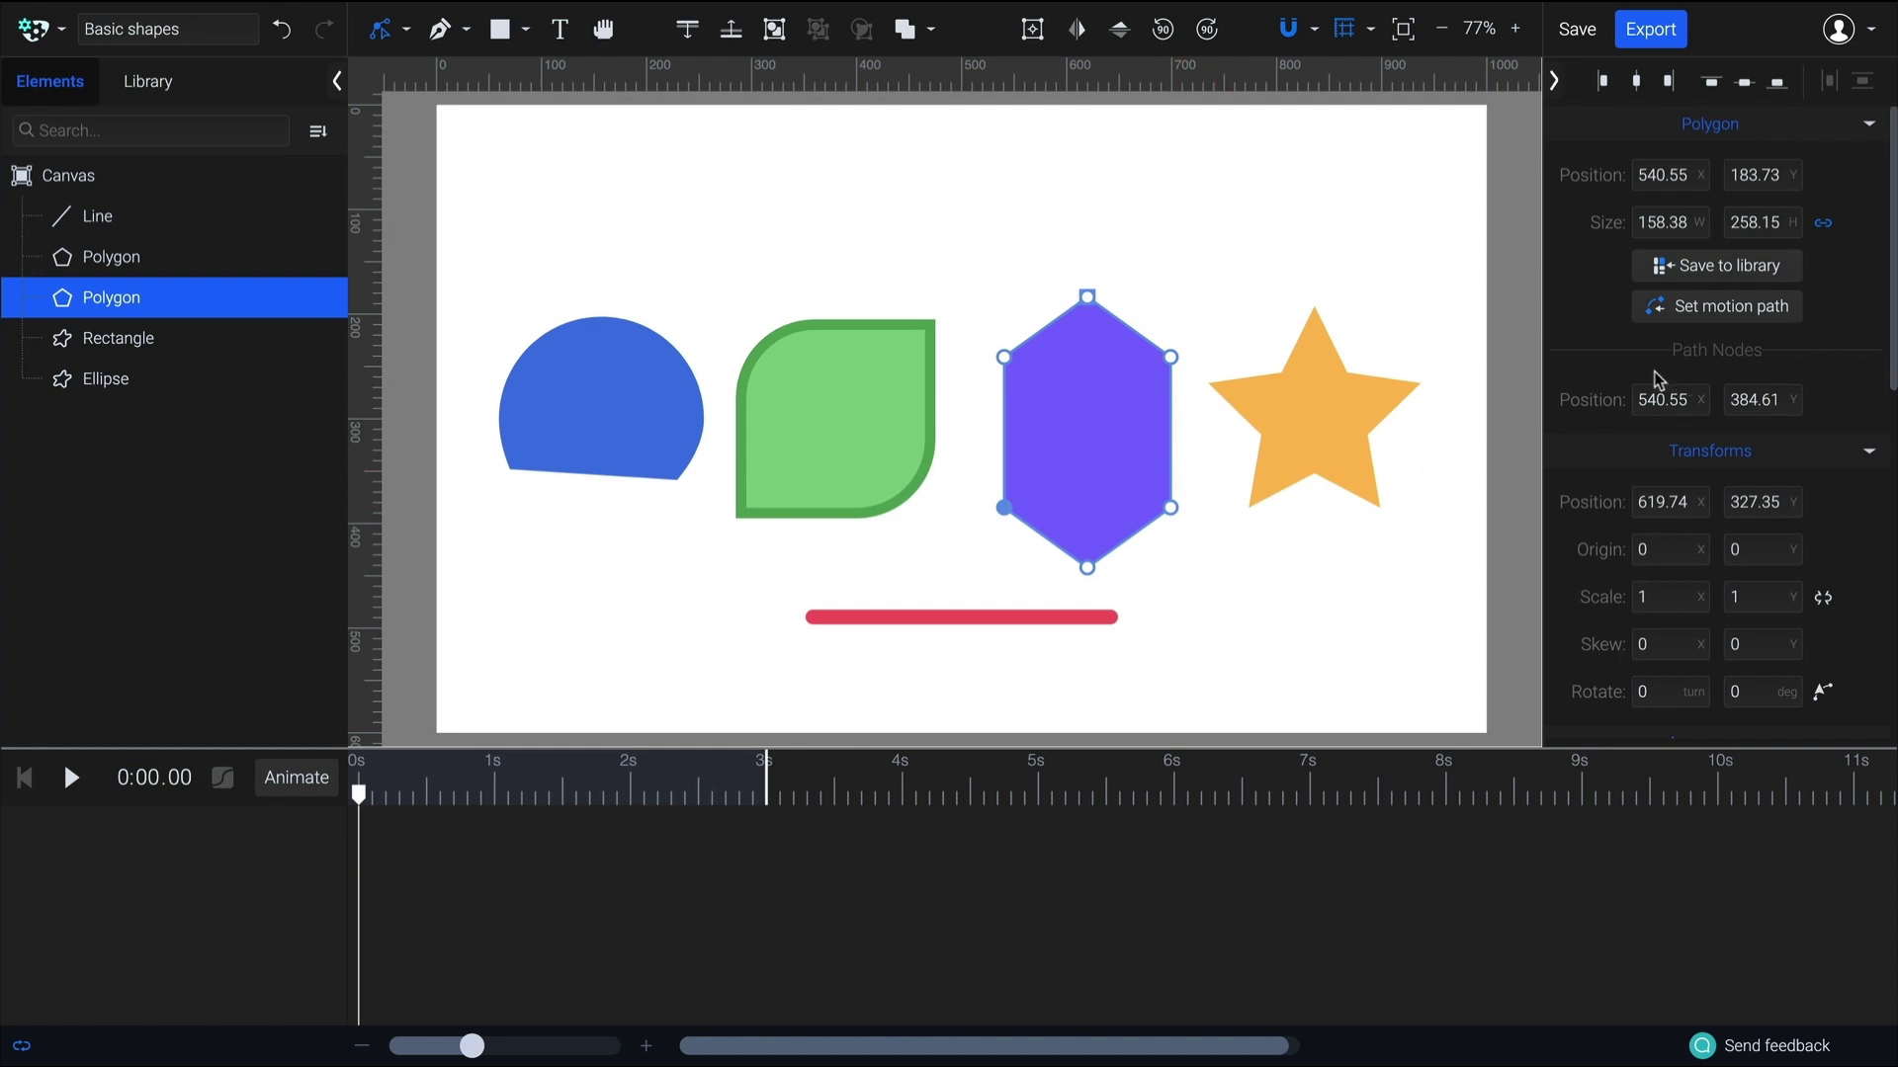
Convert the hexagon to a path and make its lower side points curved, rounding the bottom
right_click(1144, 421)
left_click(1258, 676)
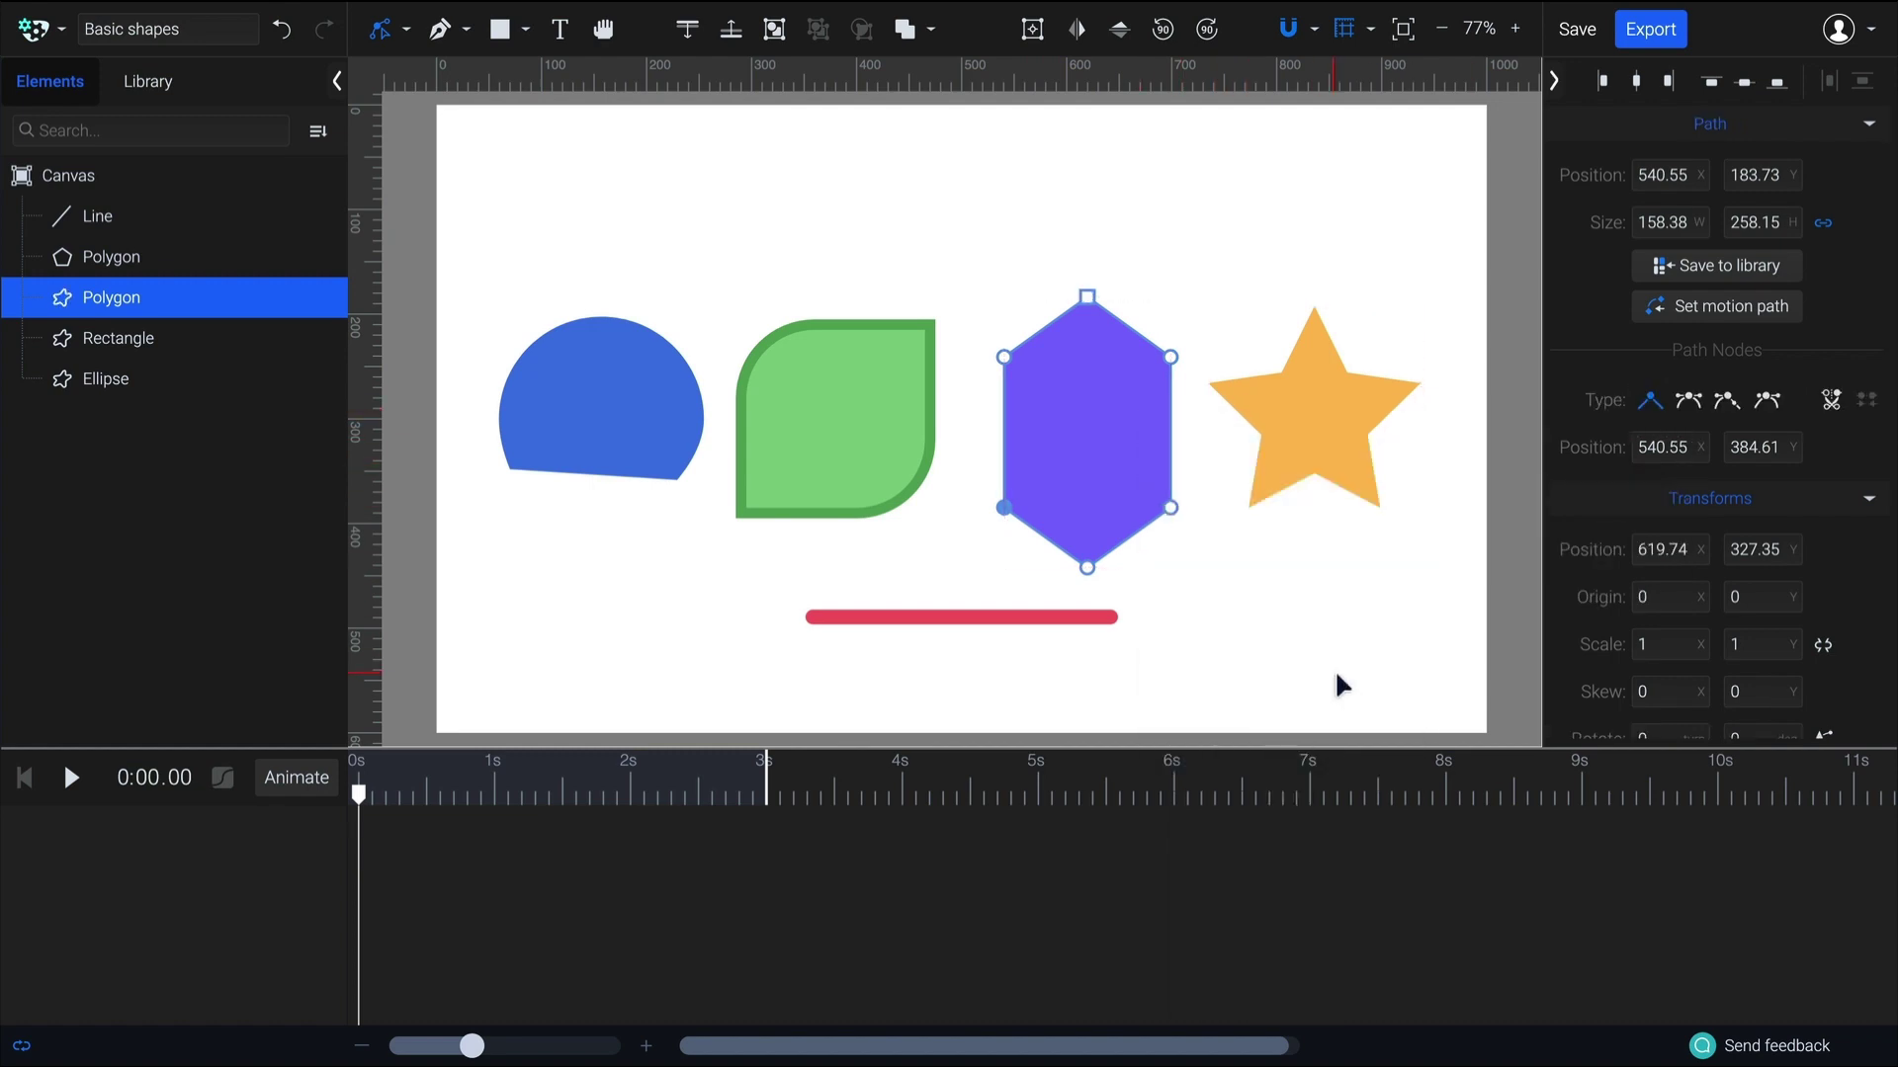
left_click(1173, 508, "shift")
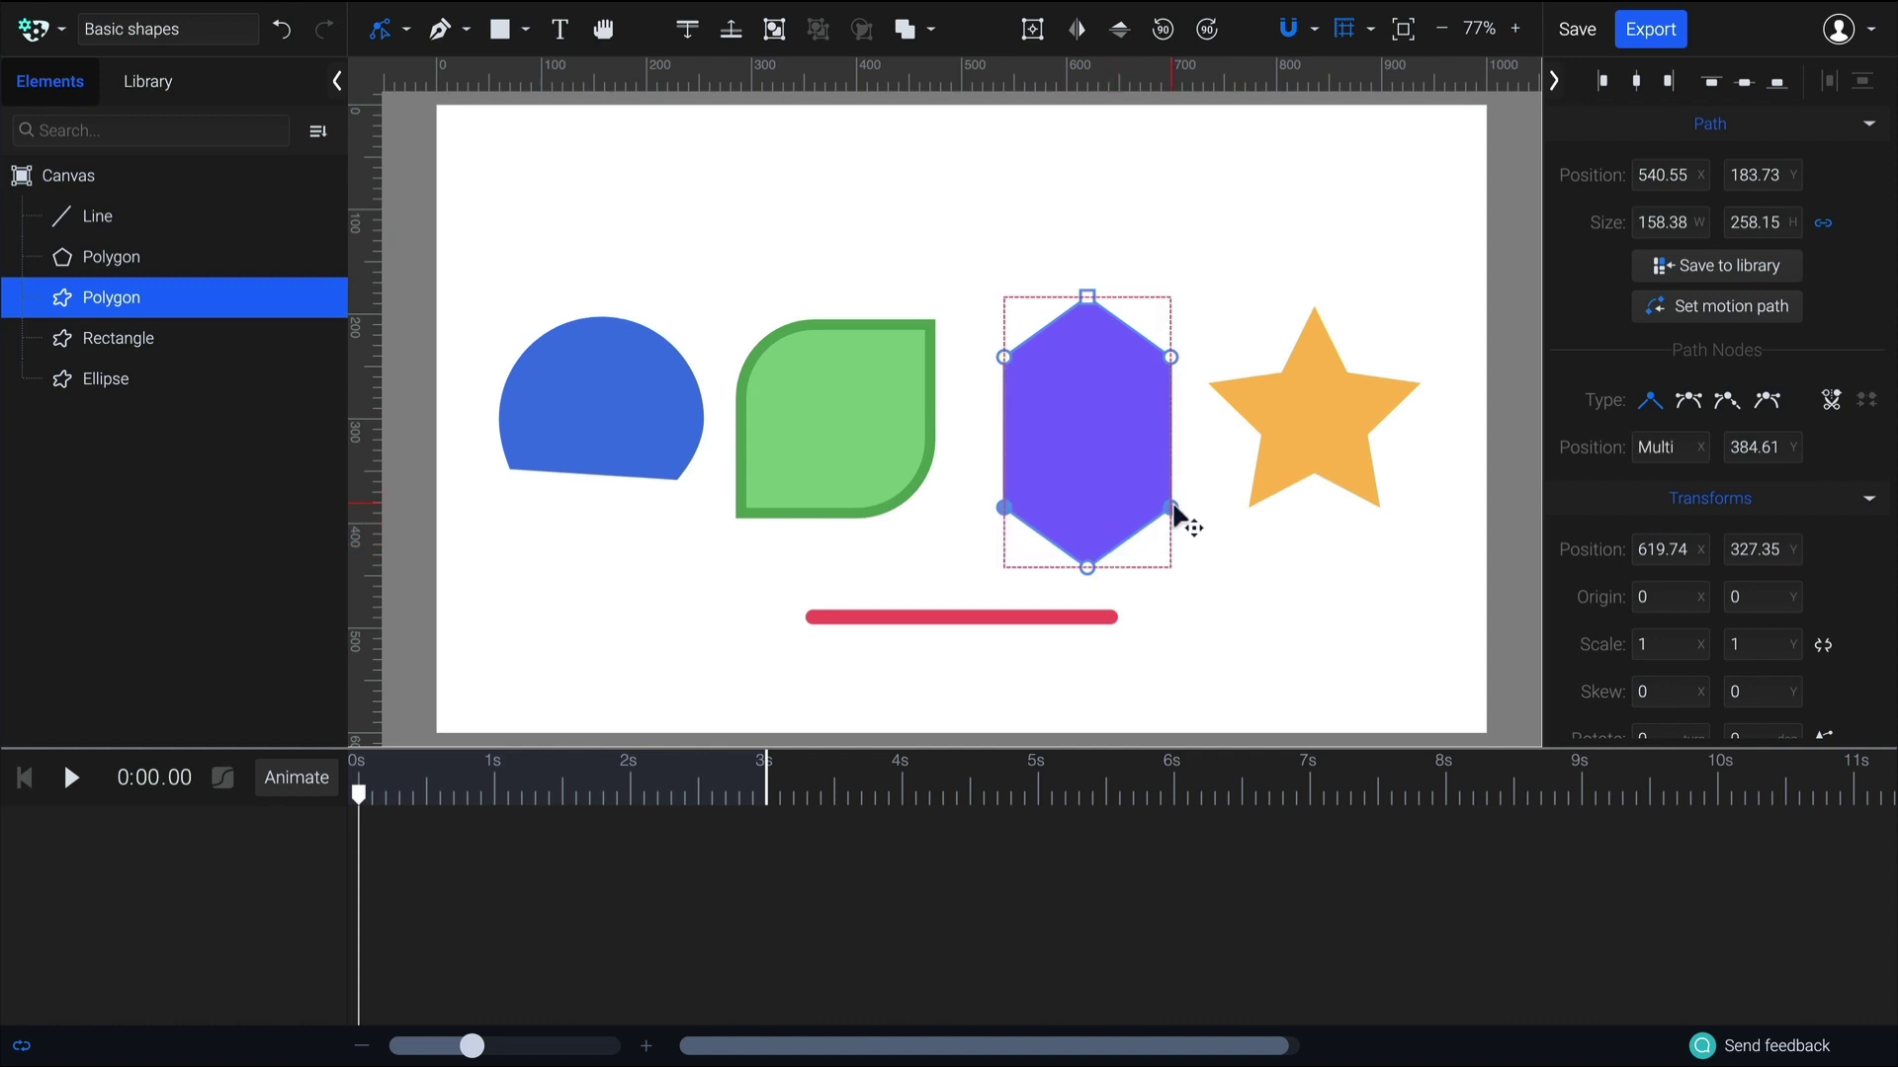
left_click(1769, 402)
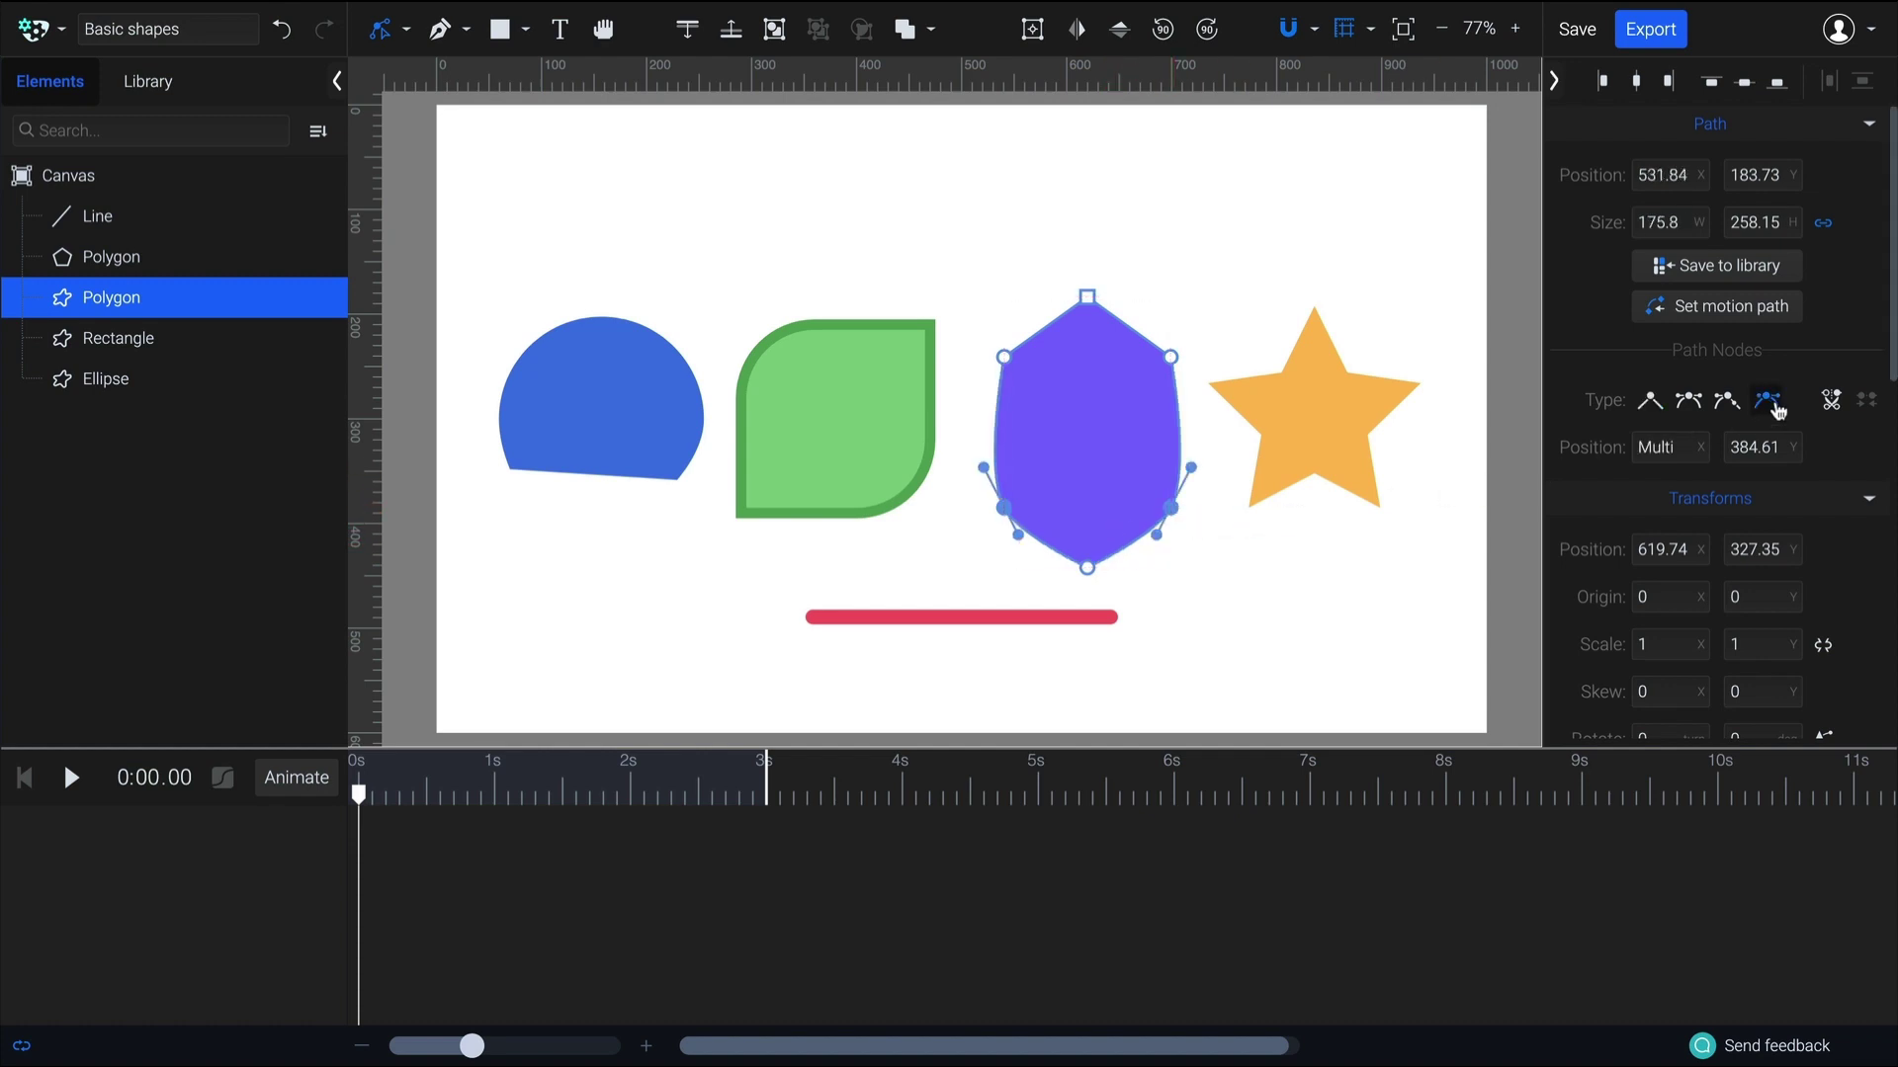
left_click_drag(1157, 535, 1172, 565)
left_click_drag(1018, 535, 1004, 565)
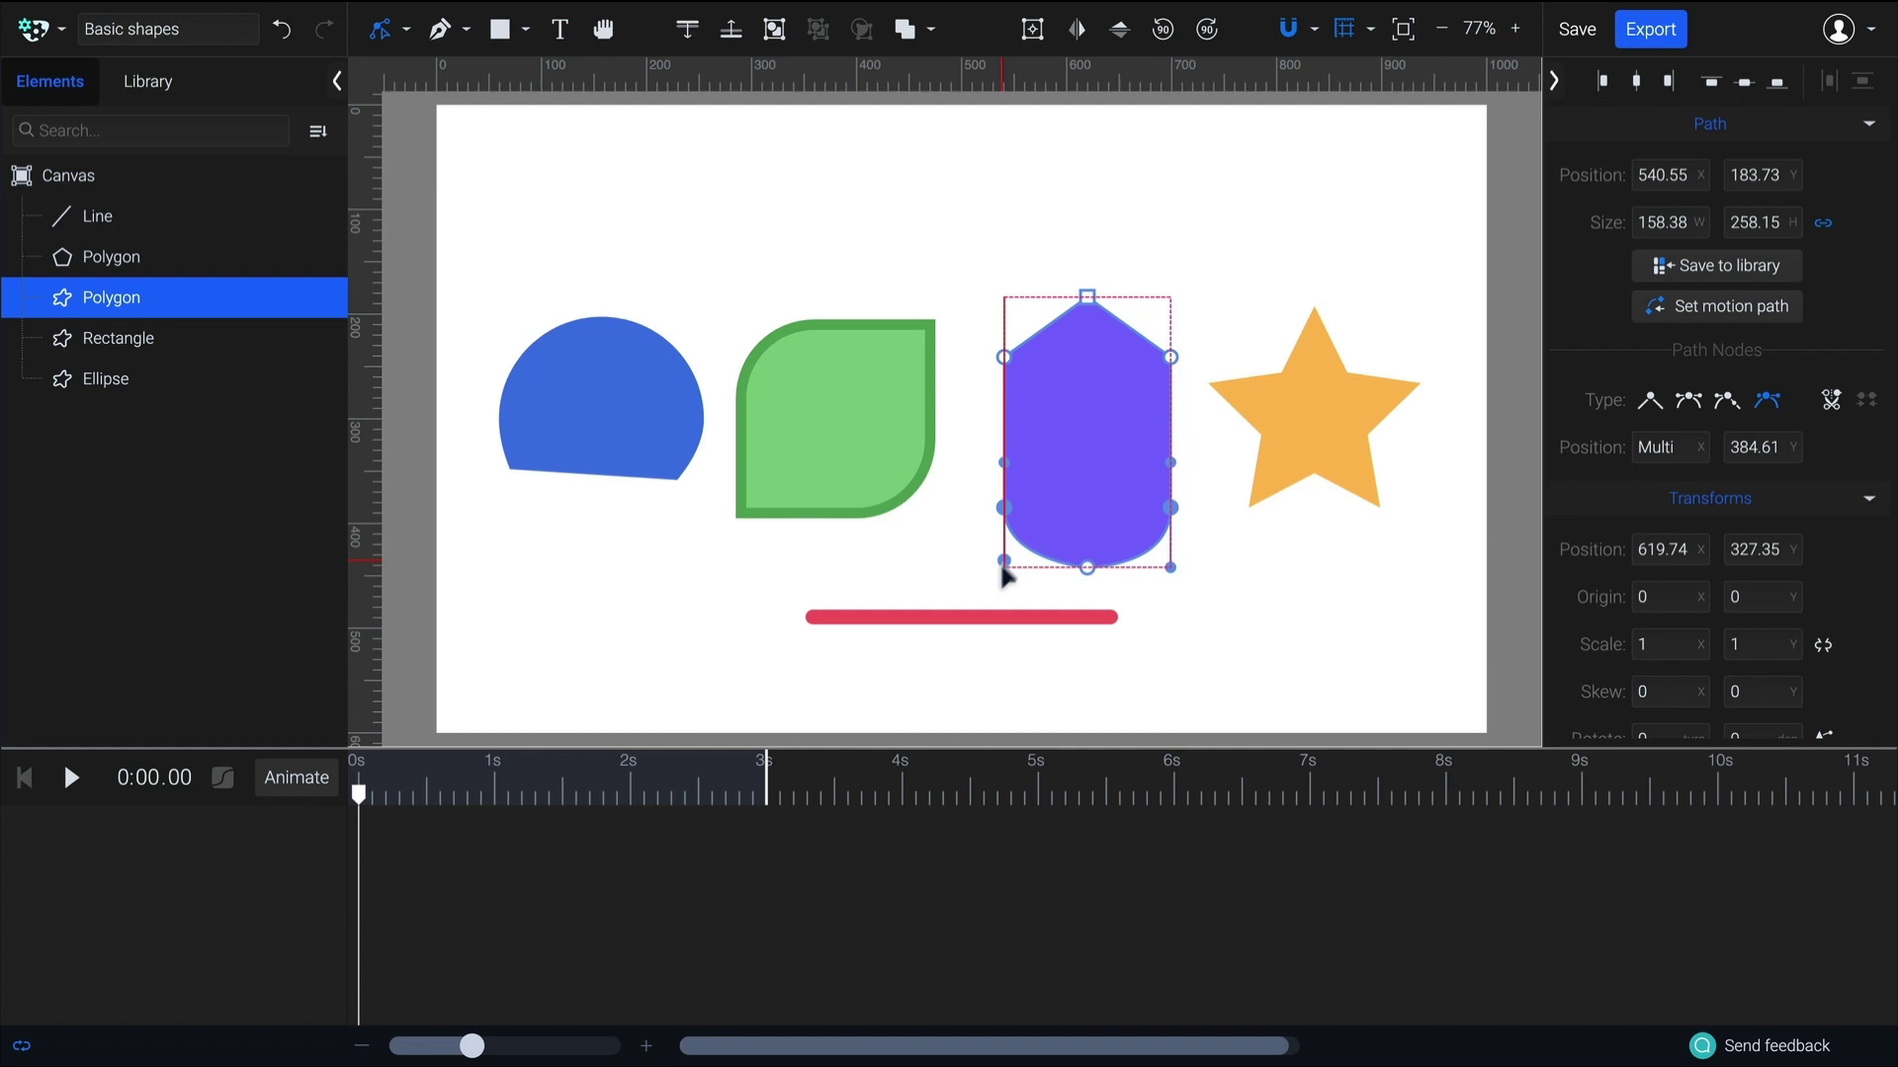
Raise the lower side points, lift the bottom point and lower the top point into a shield
left_click_drag(1172, 508, 1178, 452)
mouse_move(1087, 567)
left_mouse_down()
mouse_move(1093, 584)
mouse_move(1099, 547)
left_mouse_up()
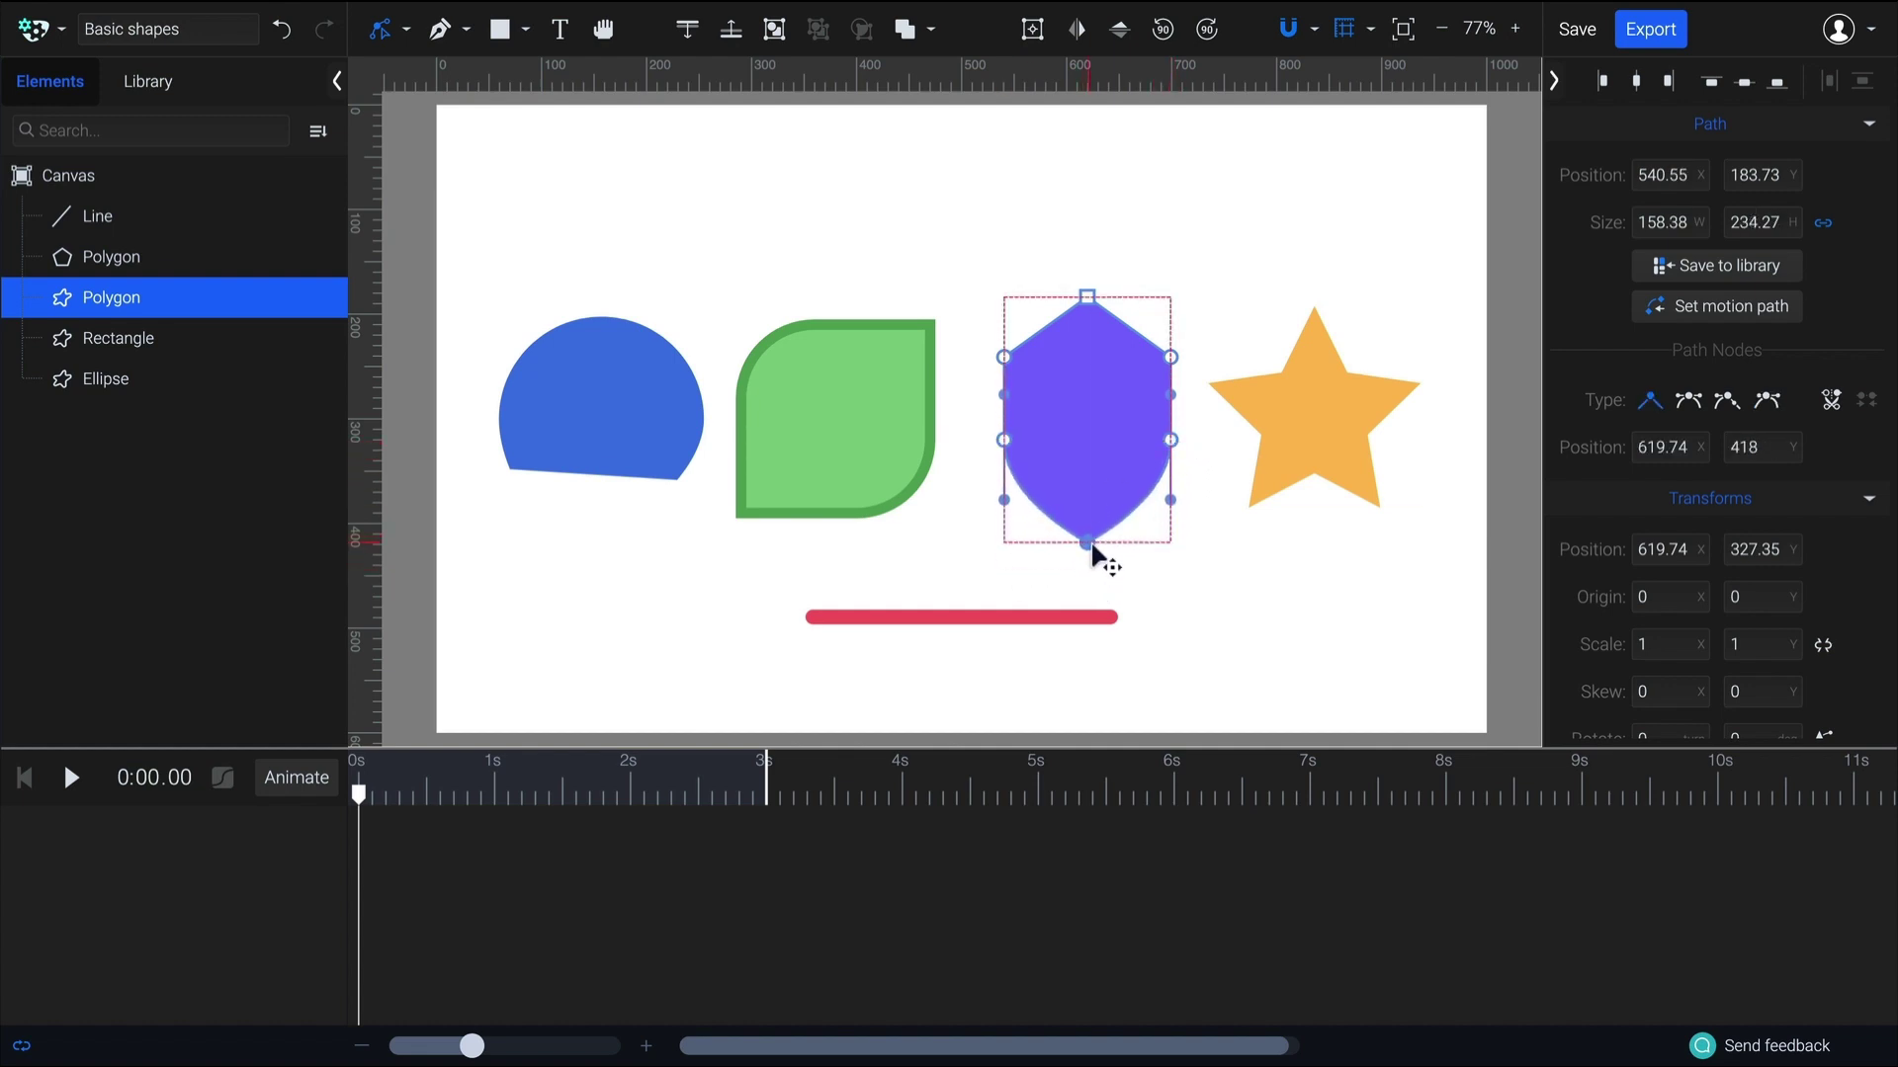
left_click_drag(1087, 300, 1087, 320)
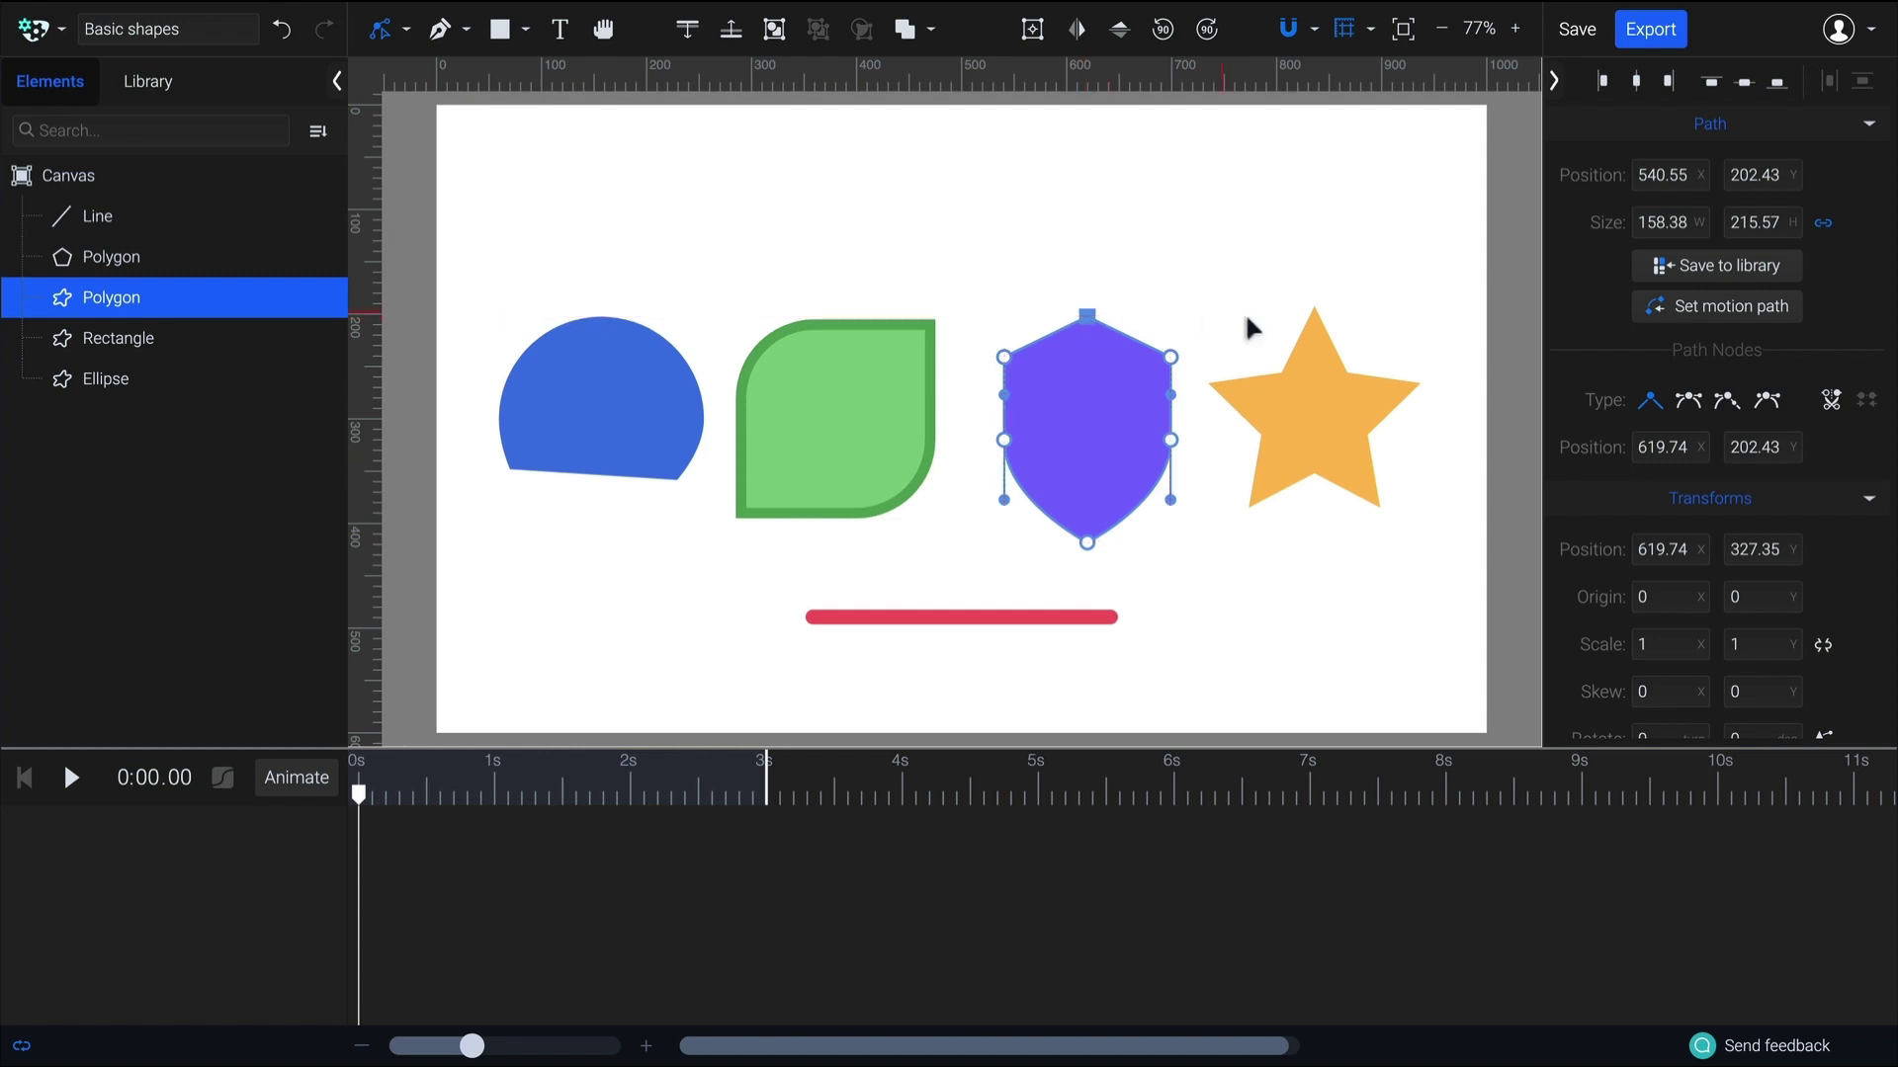
left_click(1209, 480)
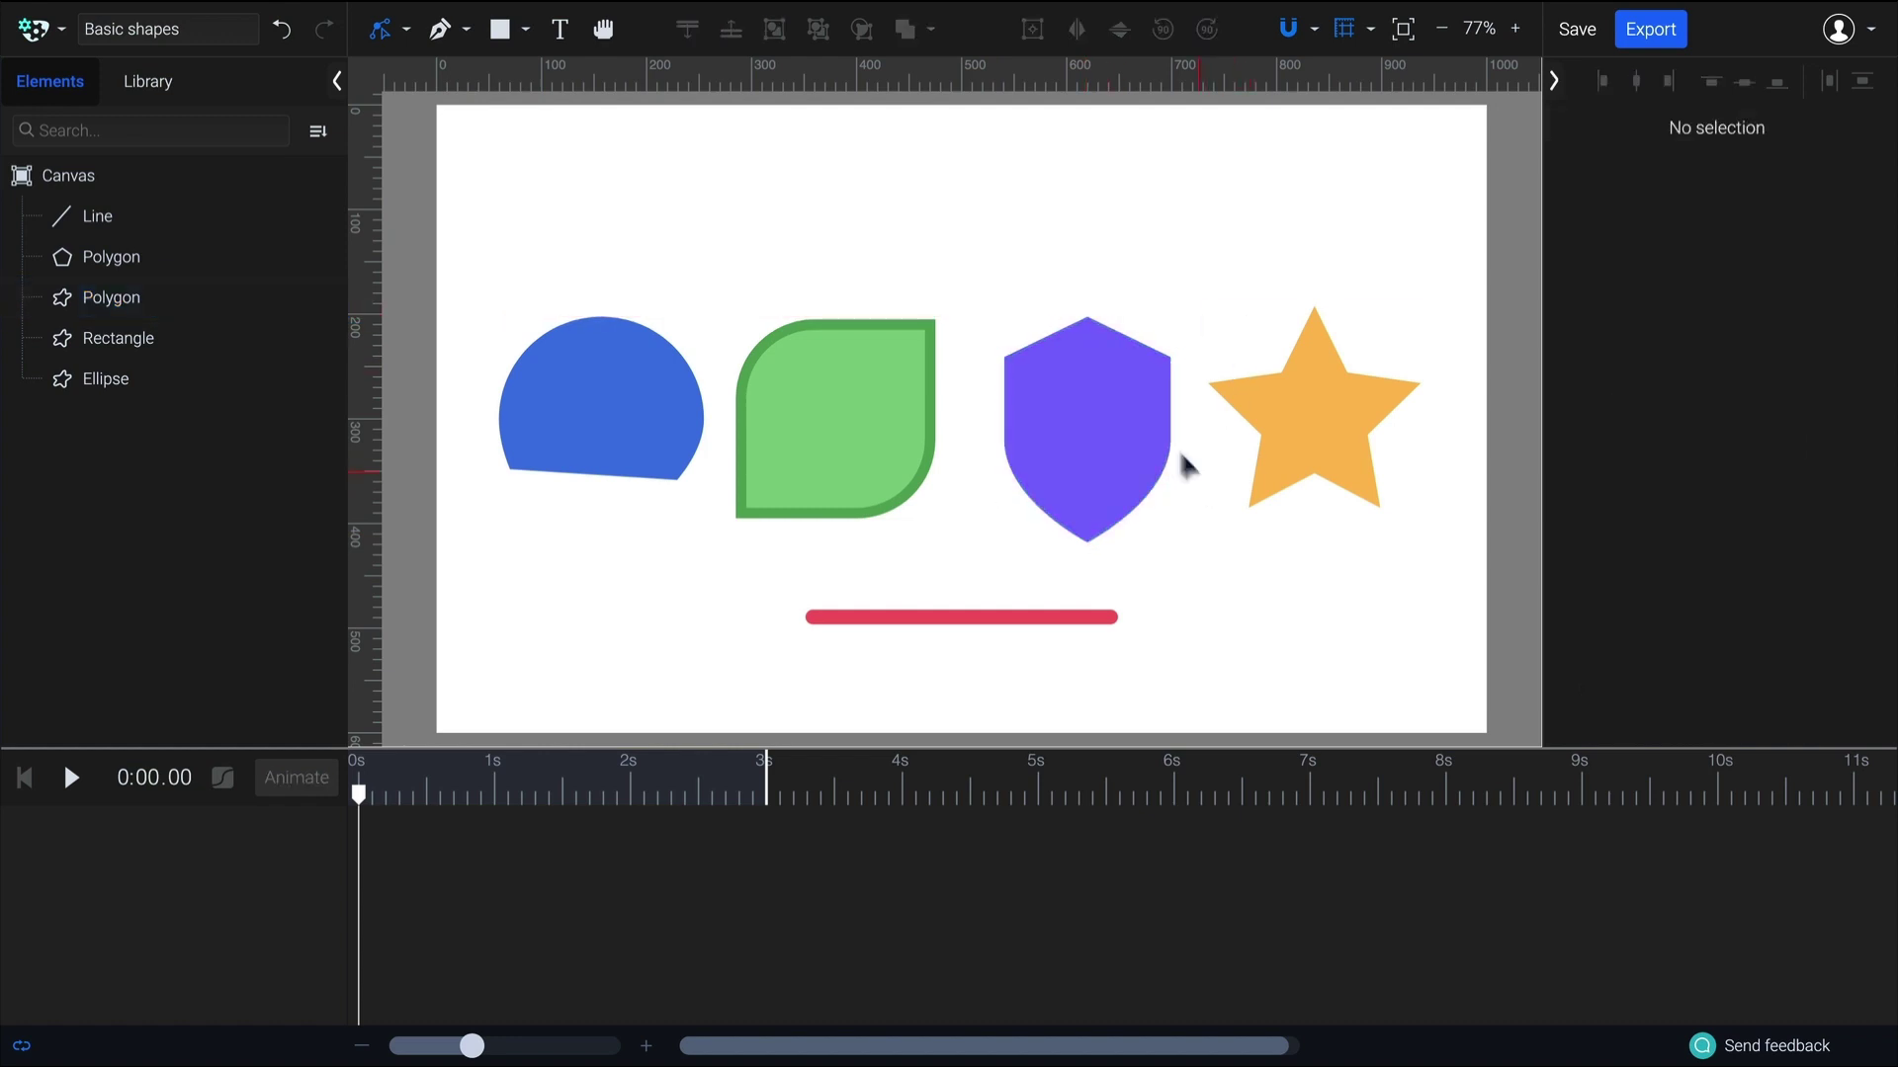
Select the shield's upper-left and upper-right edges, then deselect to check the result
left_click(1136, 391)
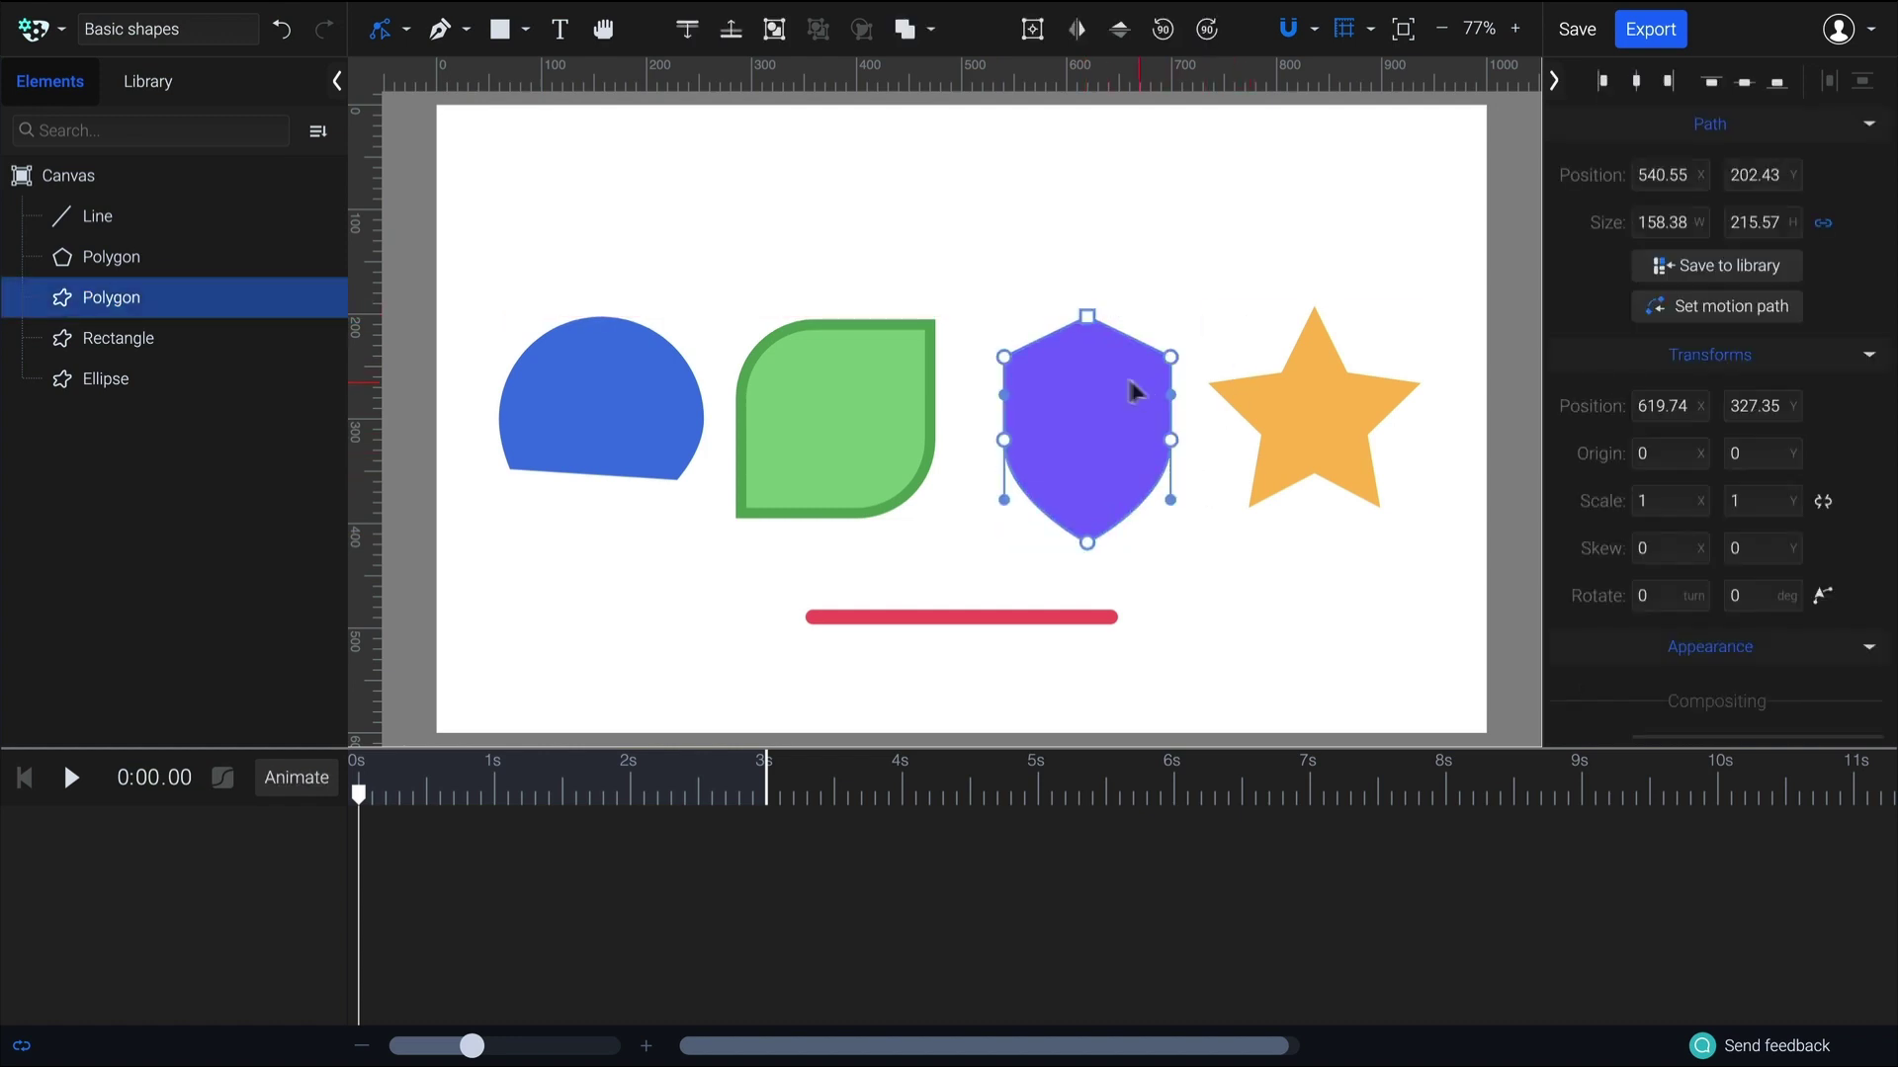
left_click(1039, 345)
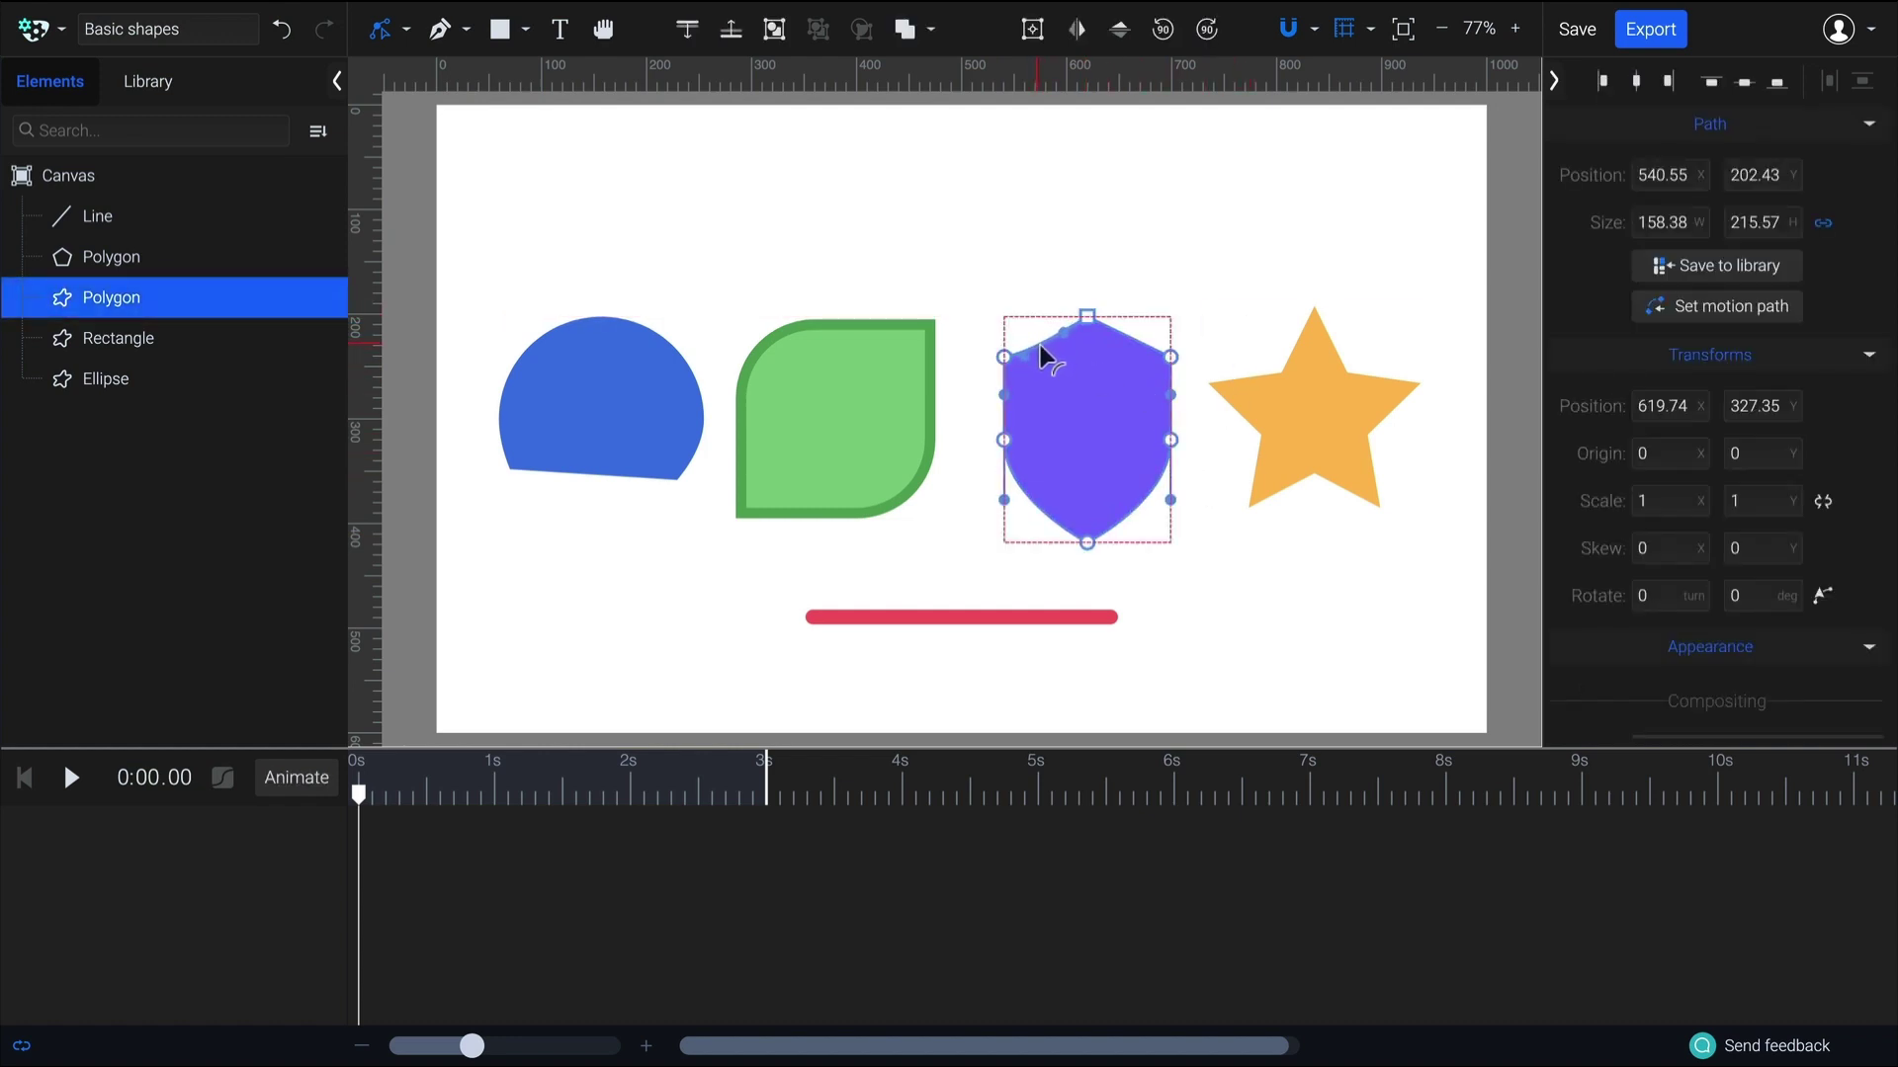
left_click(1131, 351)
left_click(1204, 300)
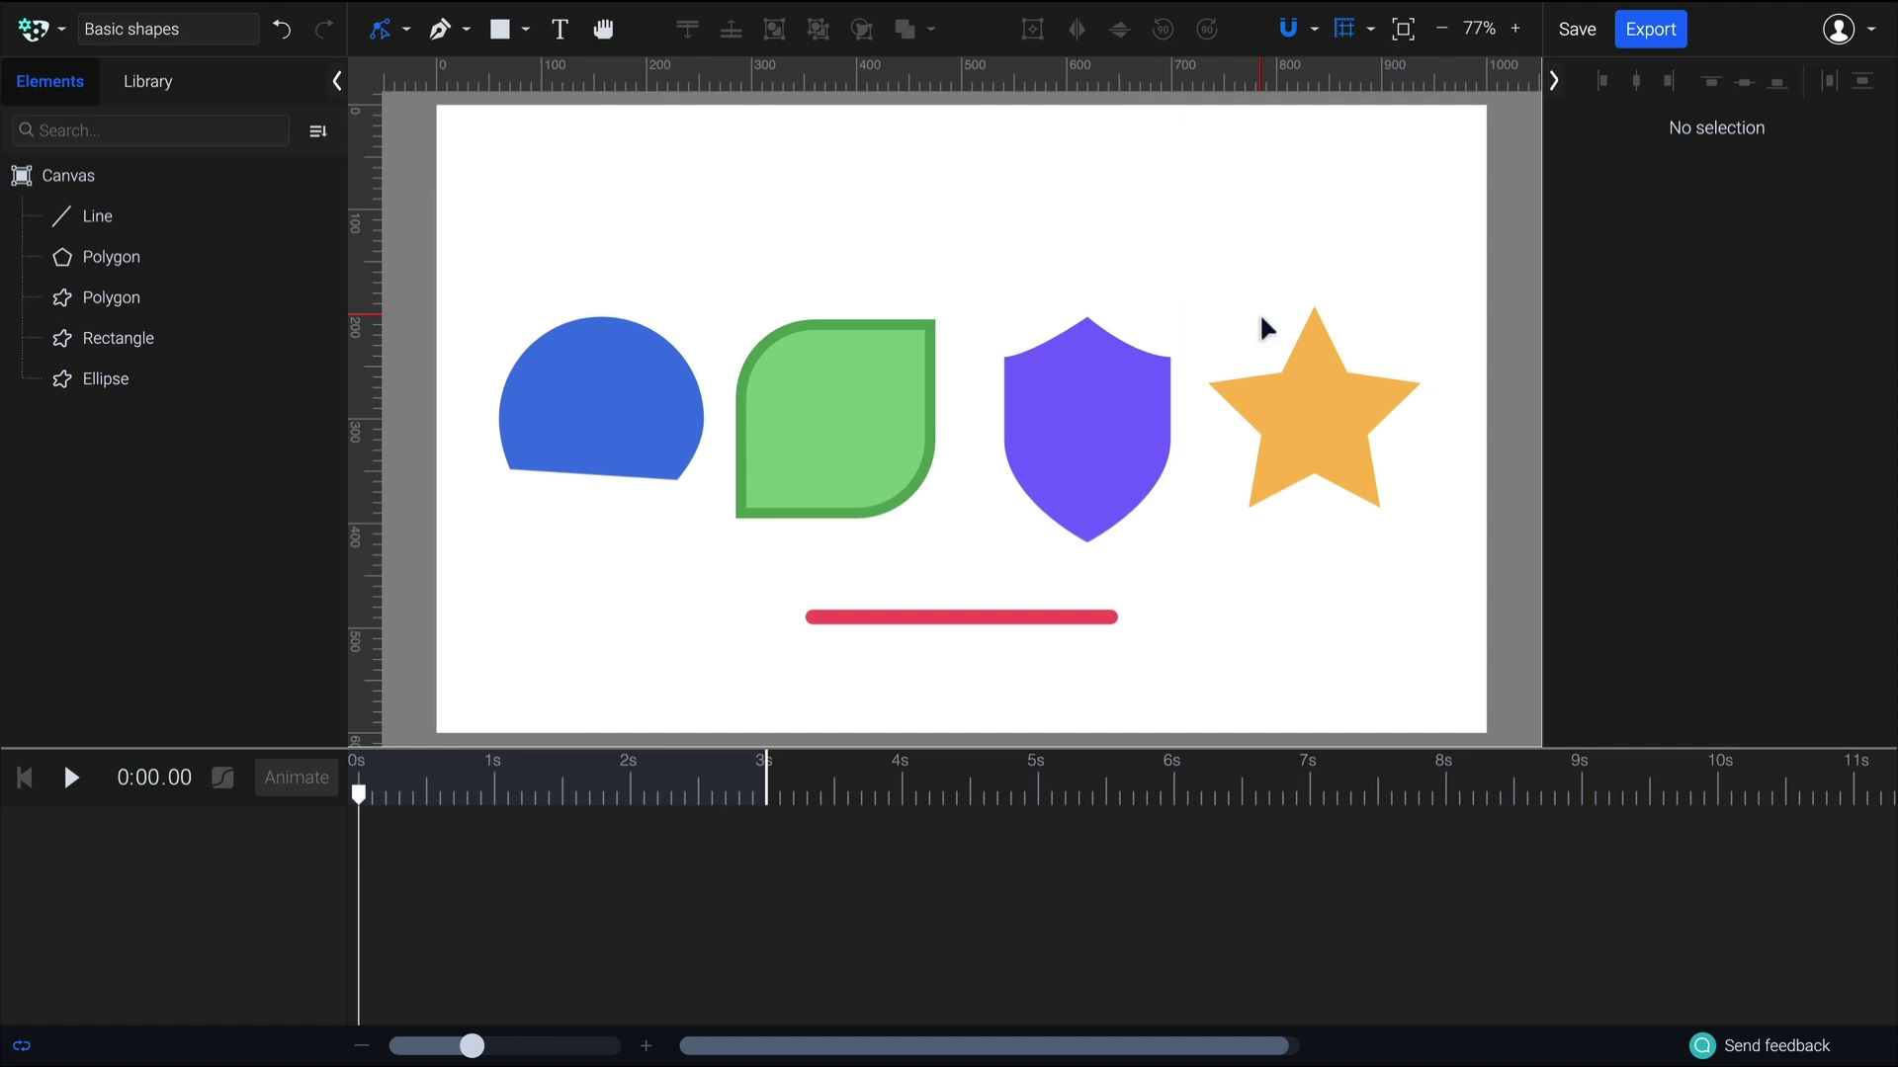
Undo a stray point drag and set the orange star to 4 points with a 31% ratio
left_click(1312, 395)
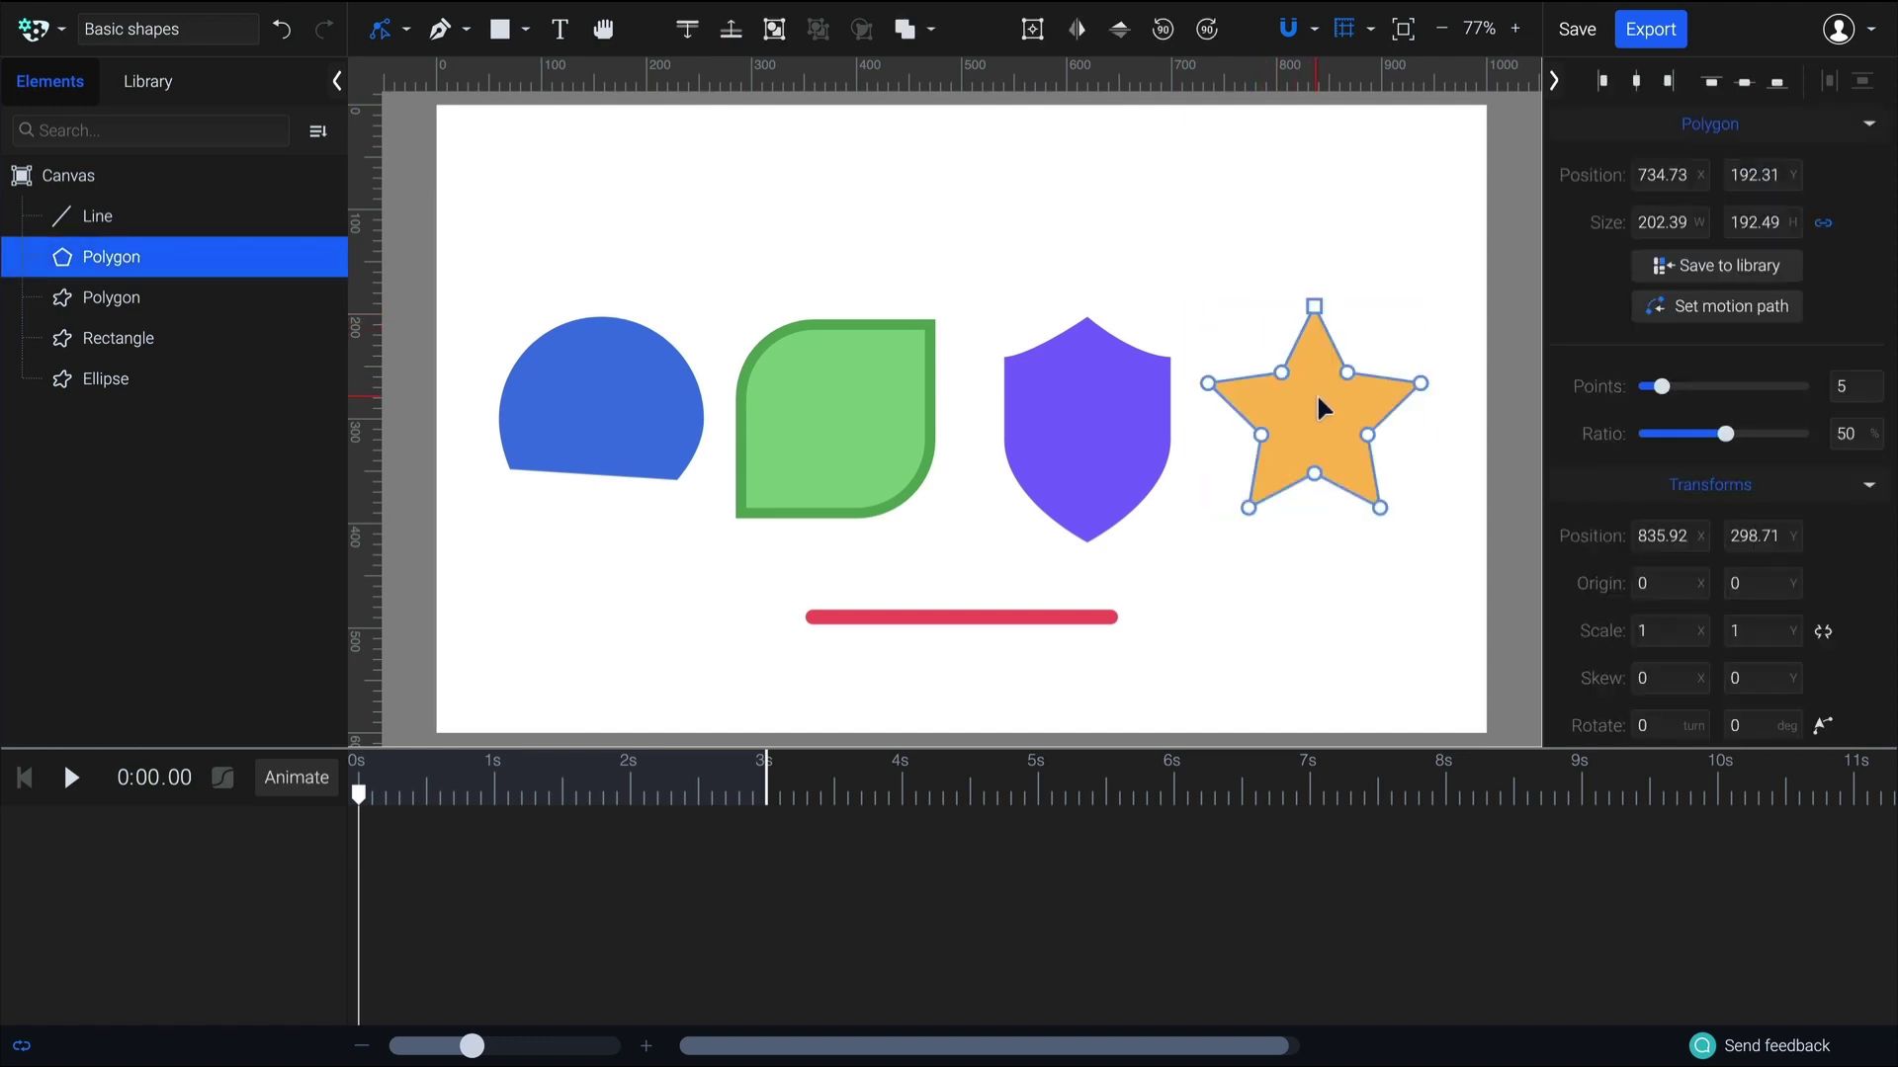
left_click_drag(1367, 435, 1433, 462)
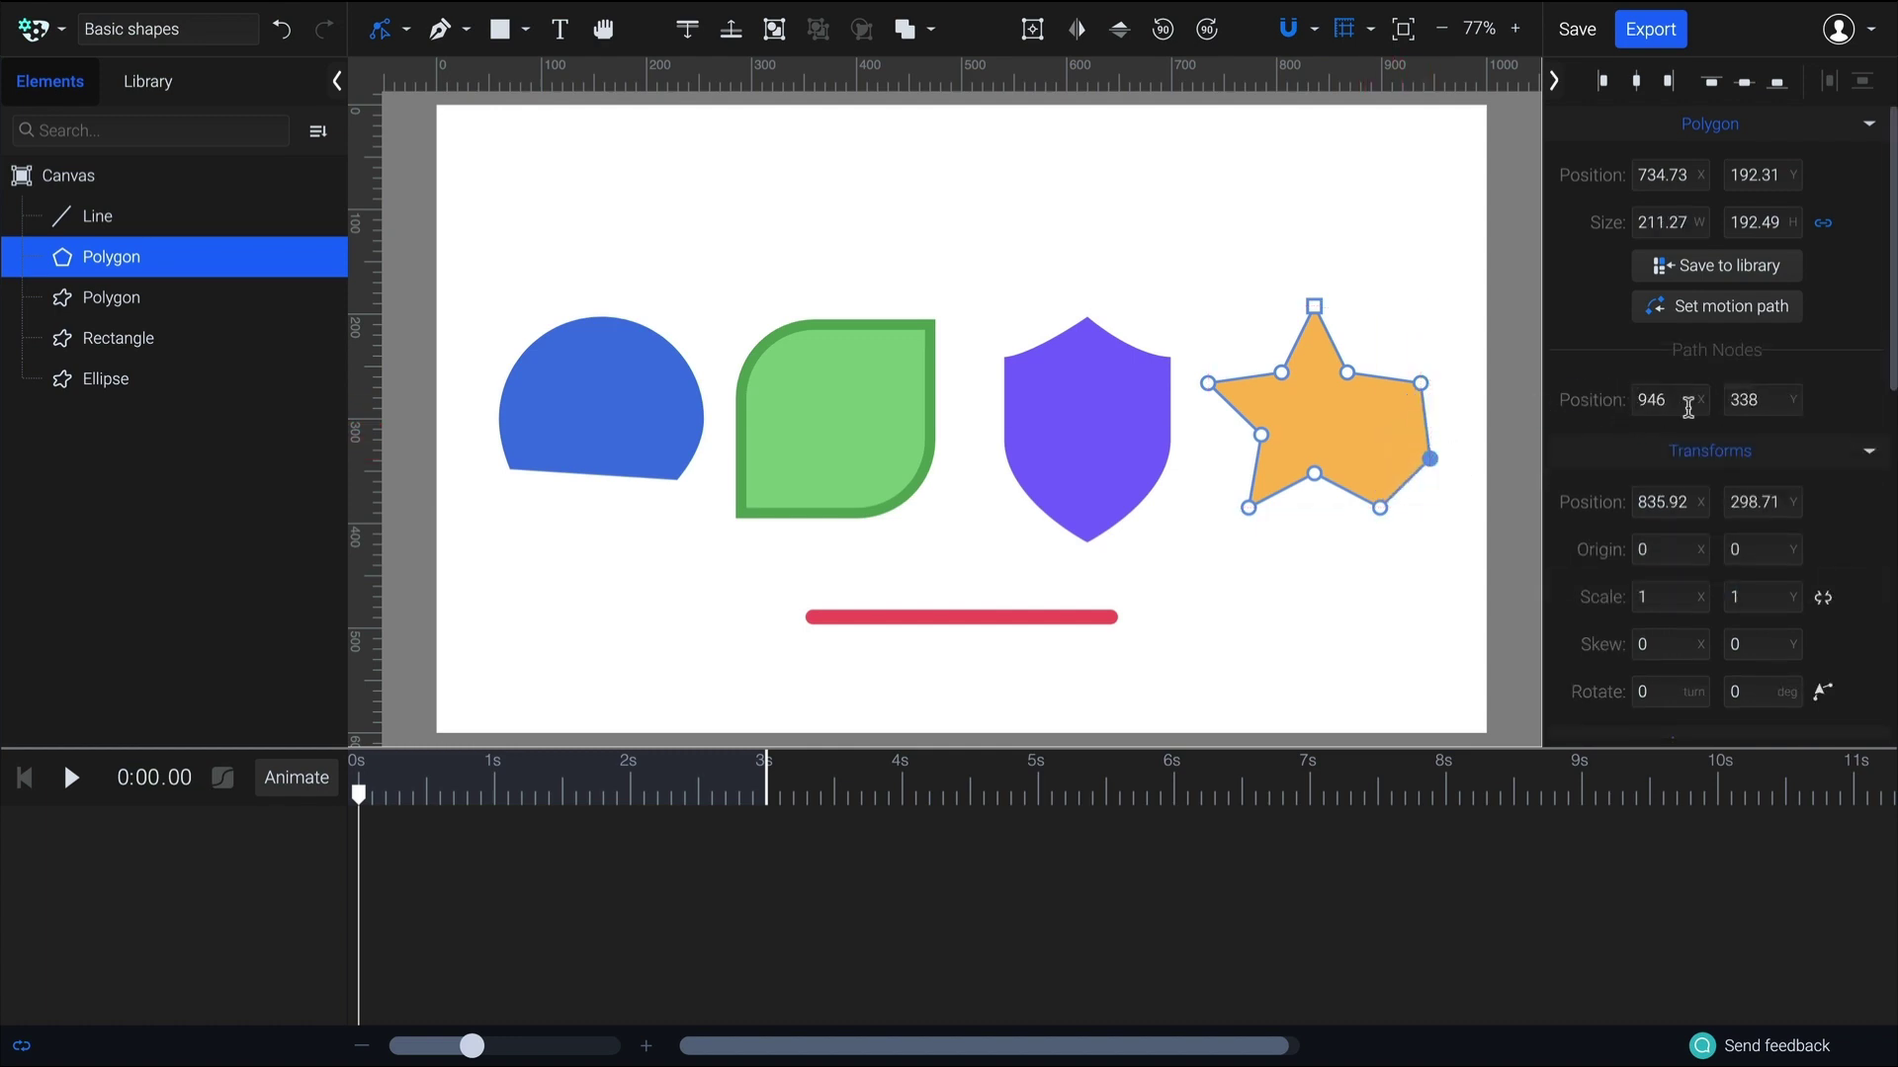
key("ctrl+z")
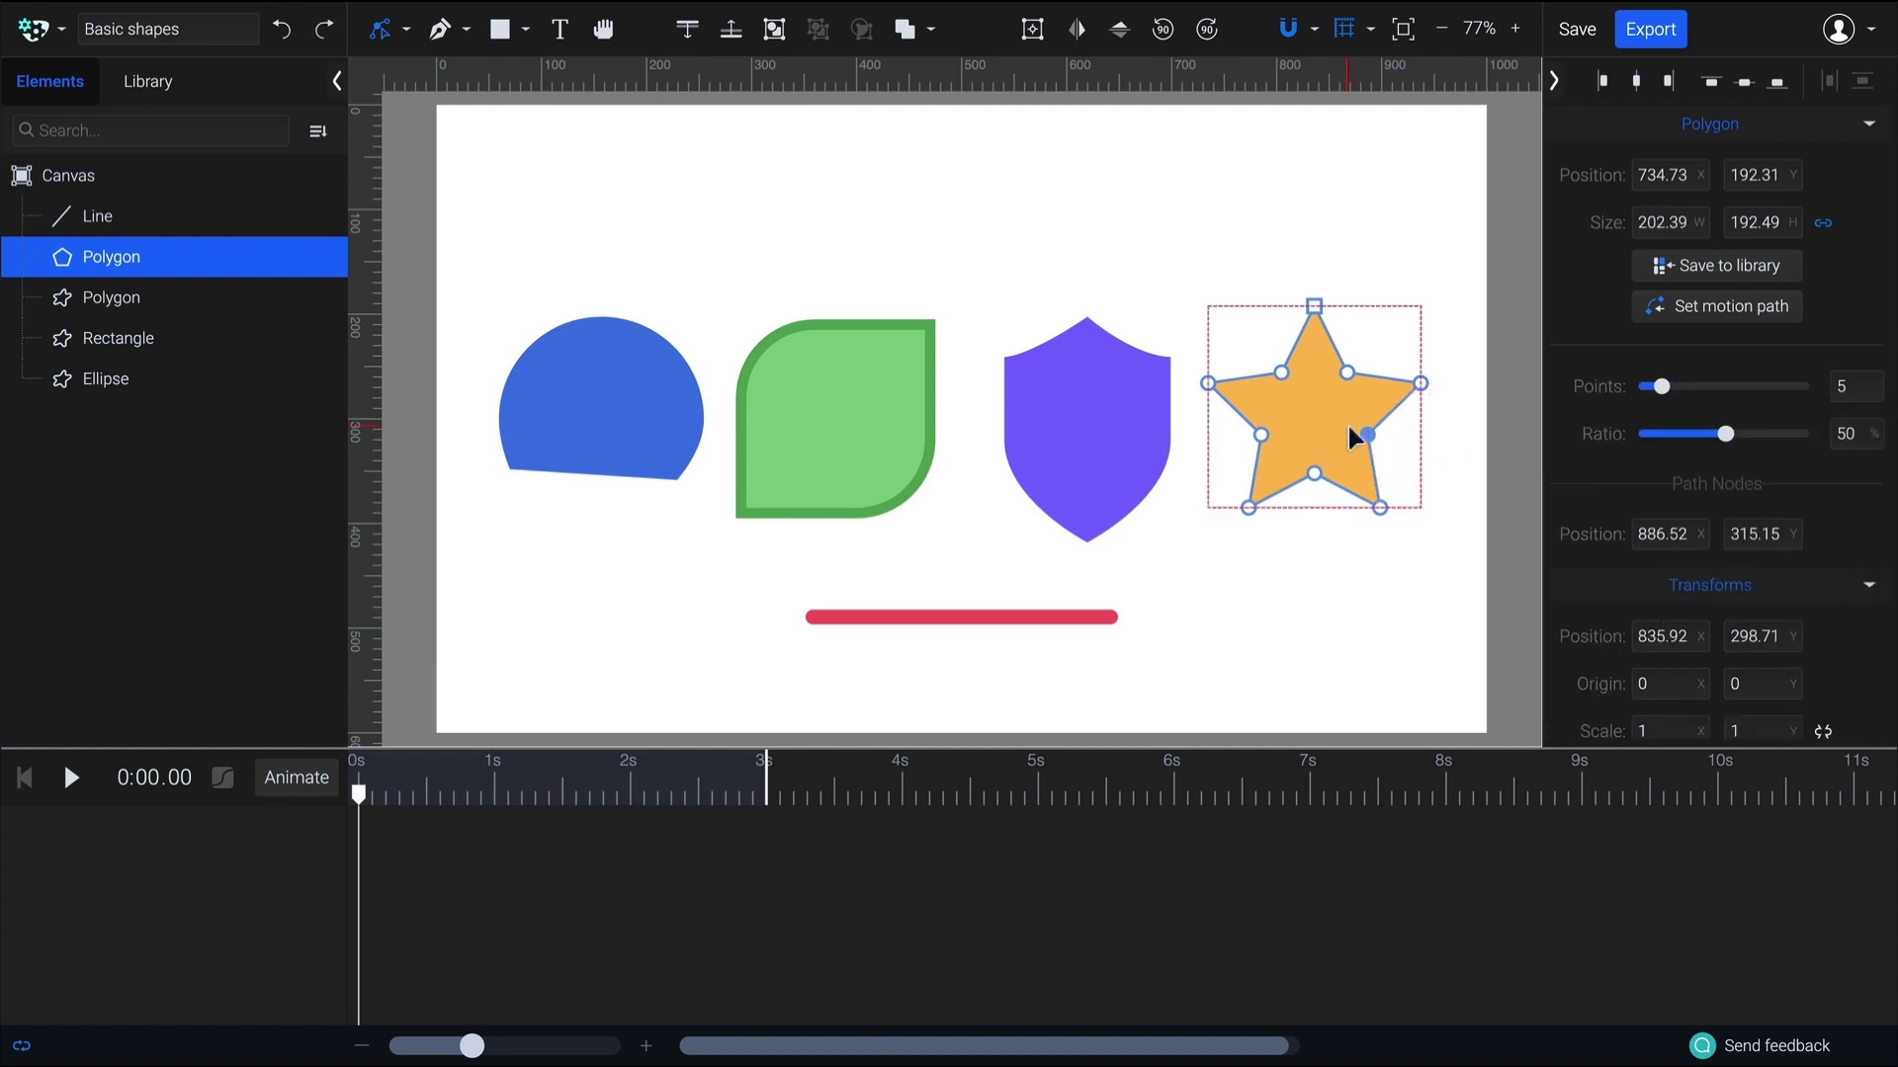
left_click_drag(1661, 387, 1694, 438)
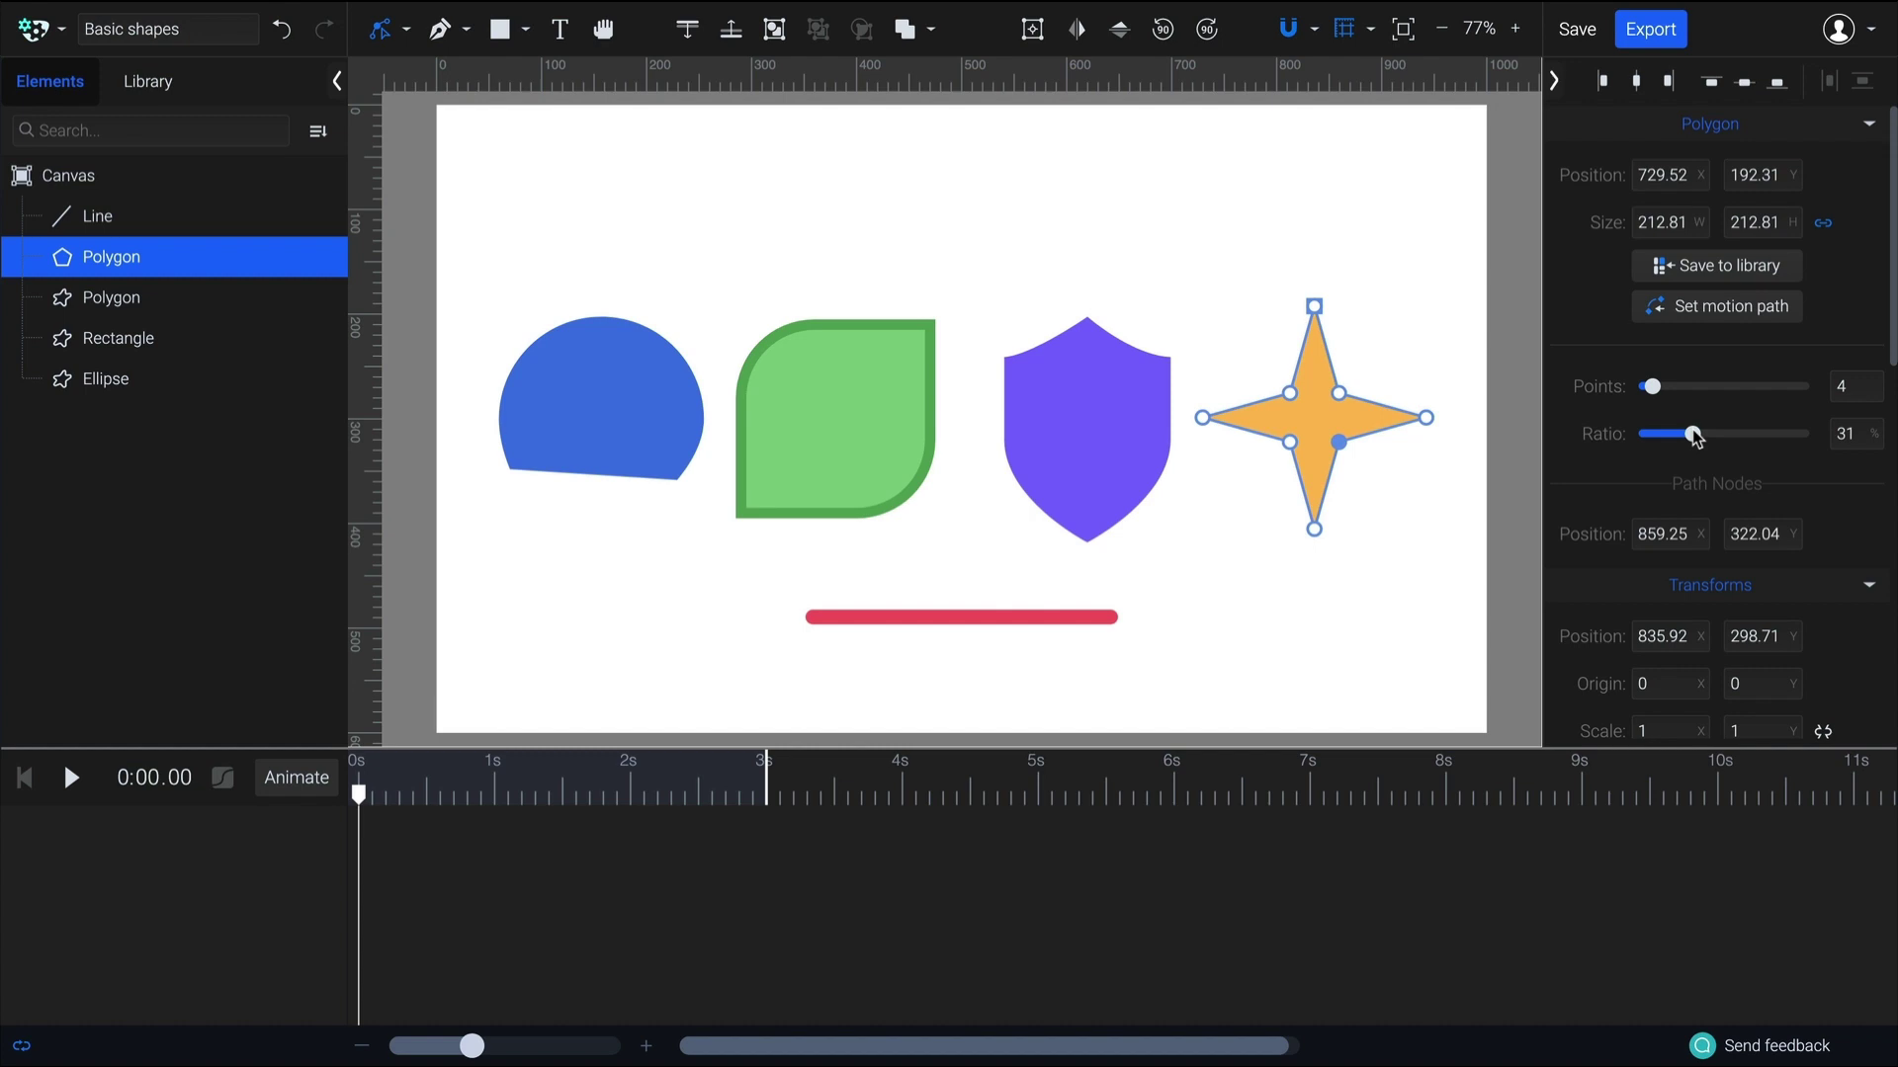
Convert the star to a path and try curving its four inner points, then undo that
right_click(1298, 419)
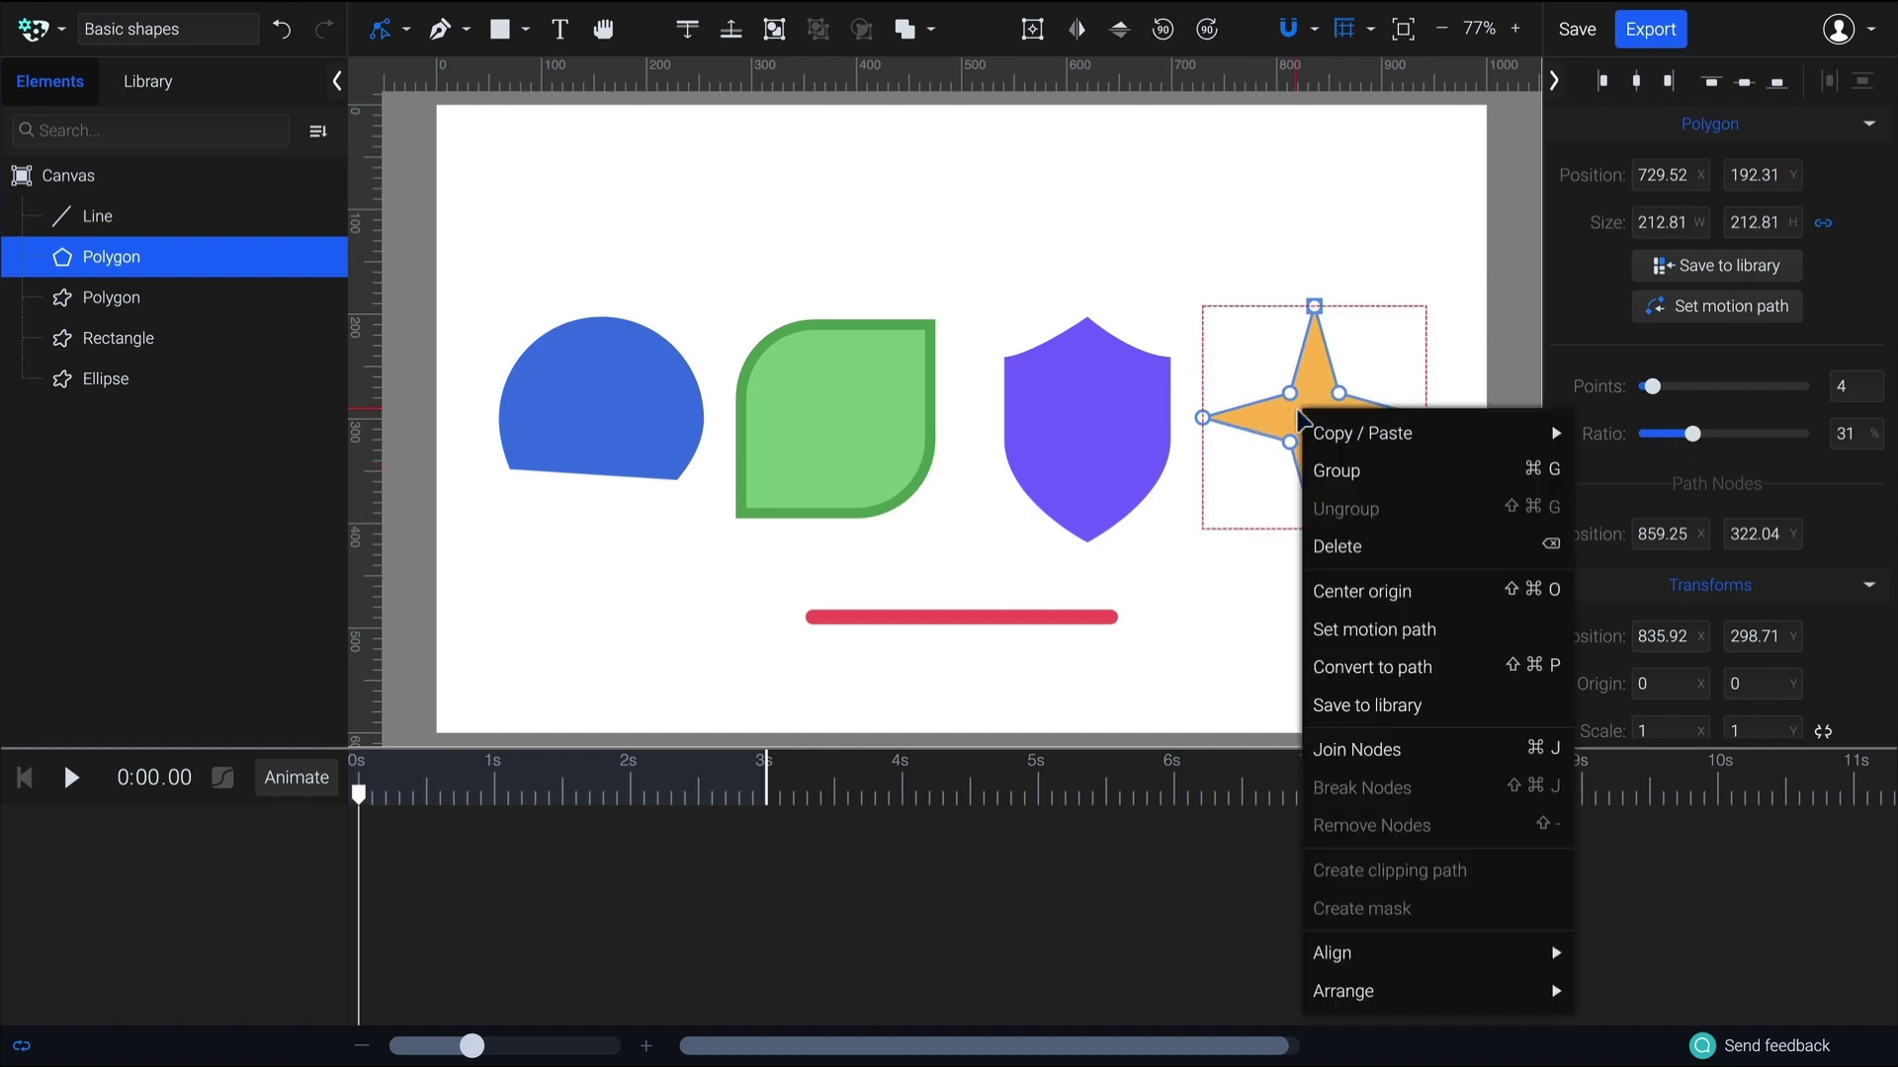
left_click(1441, 666)
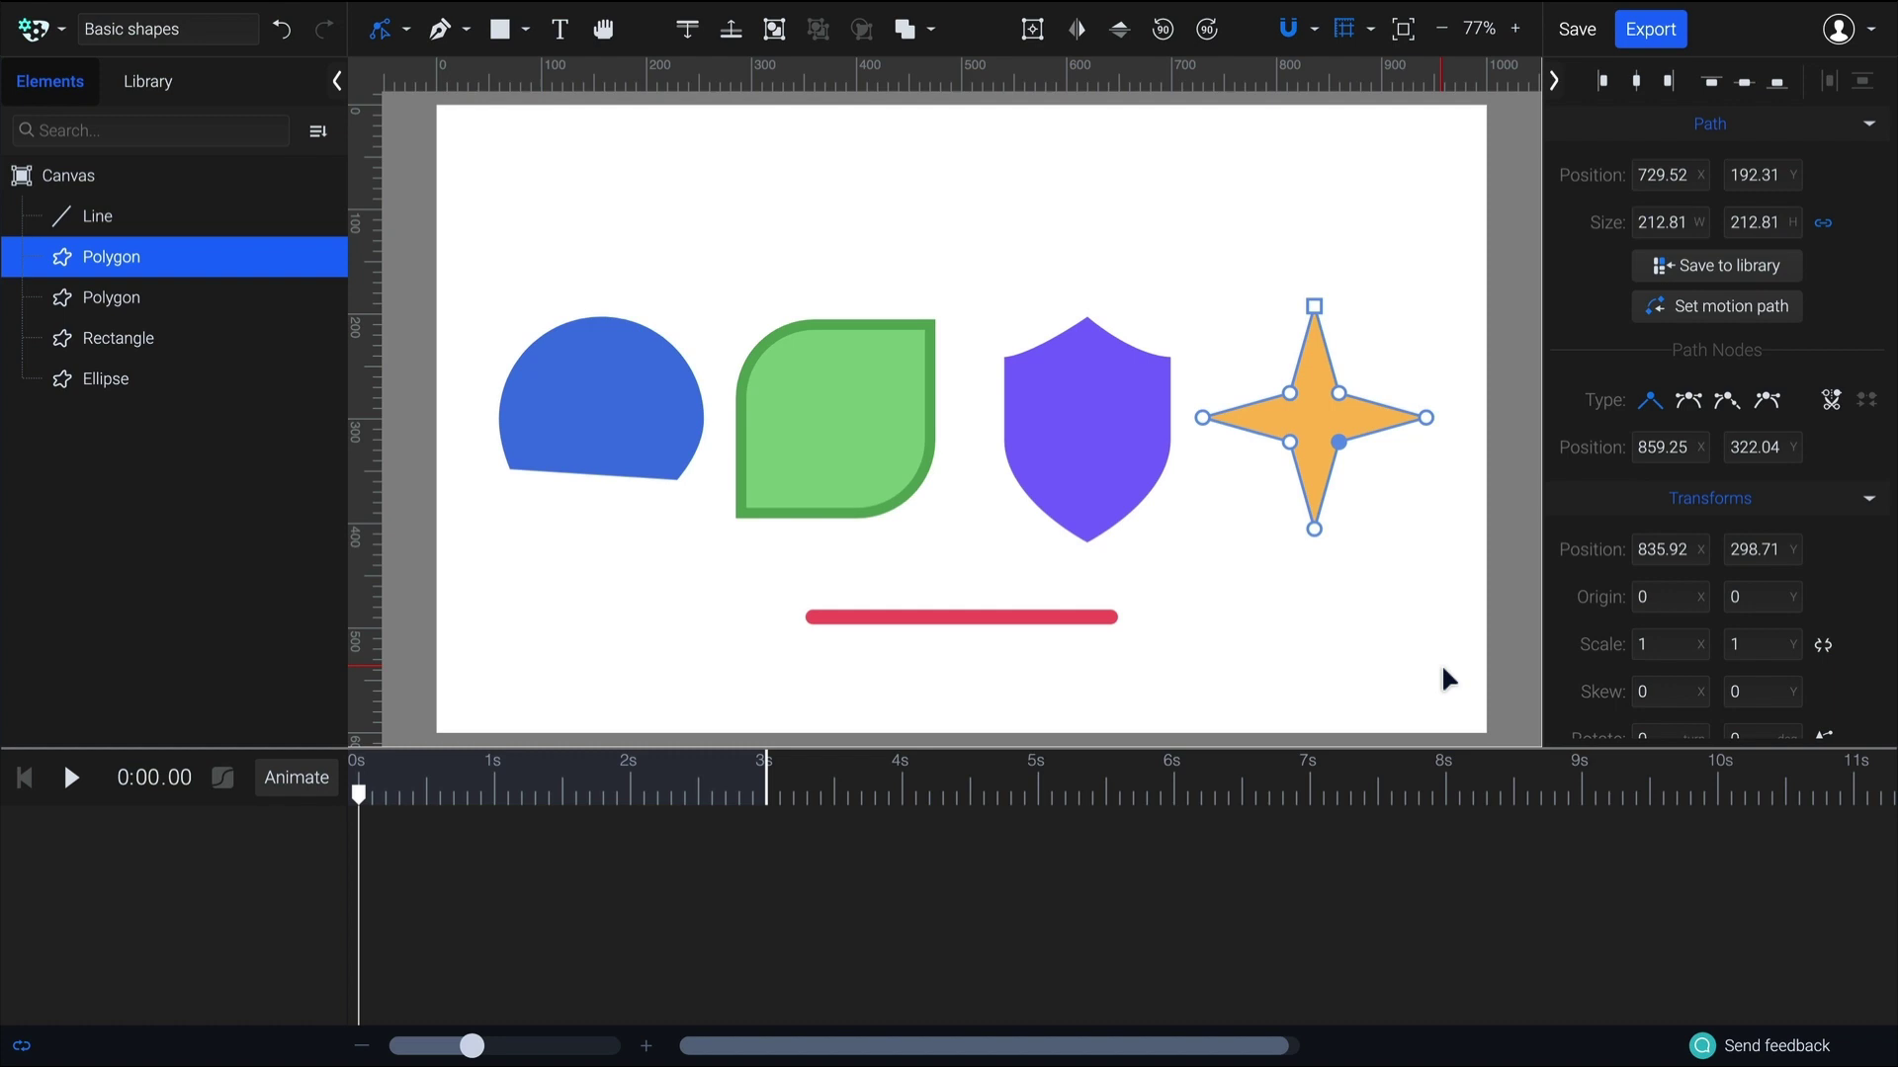
left_click_drag(1265, 368, 1381, 477)
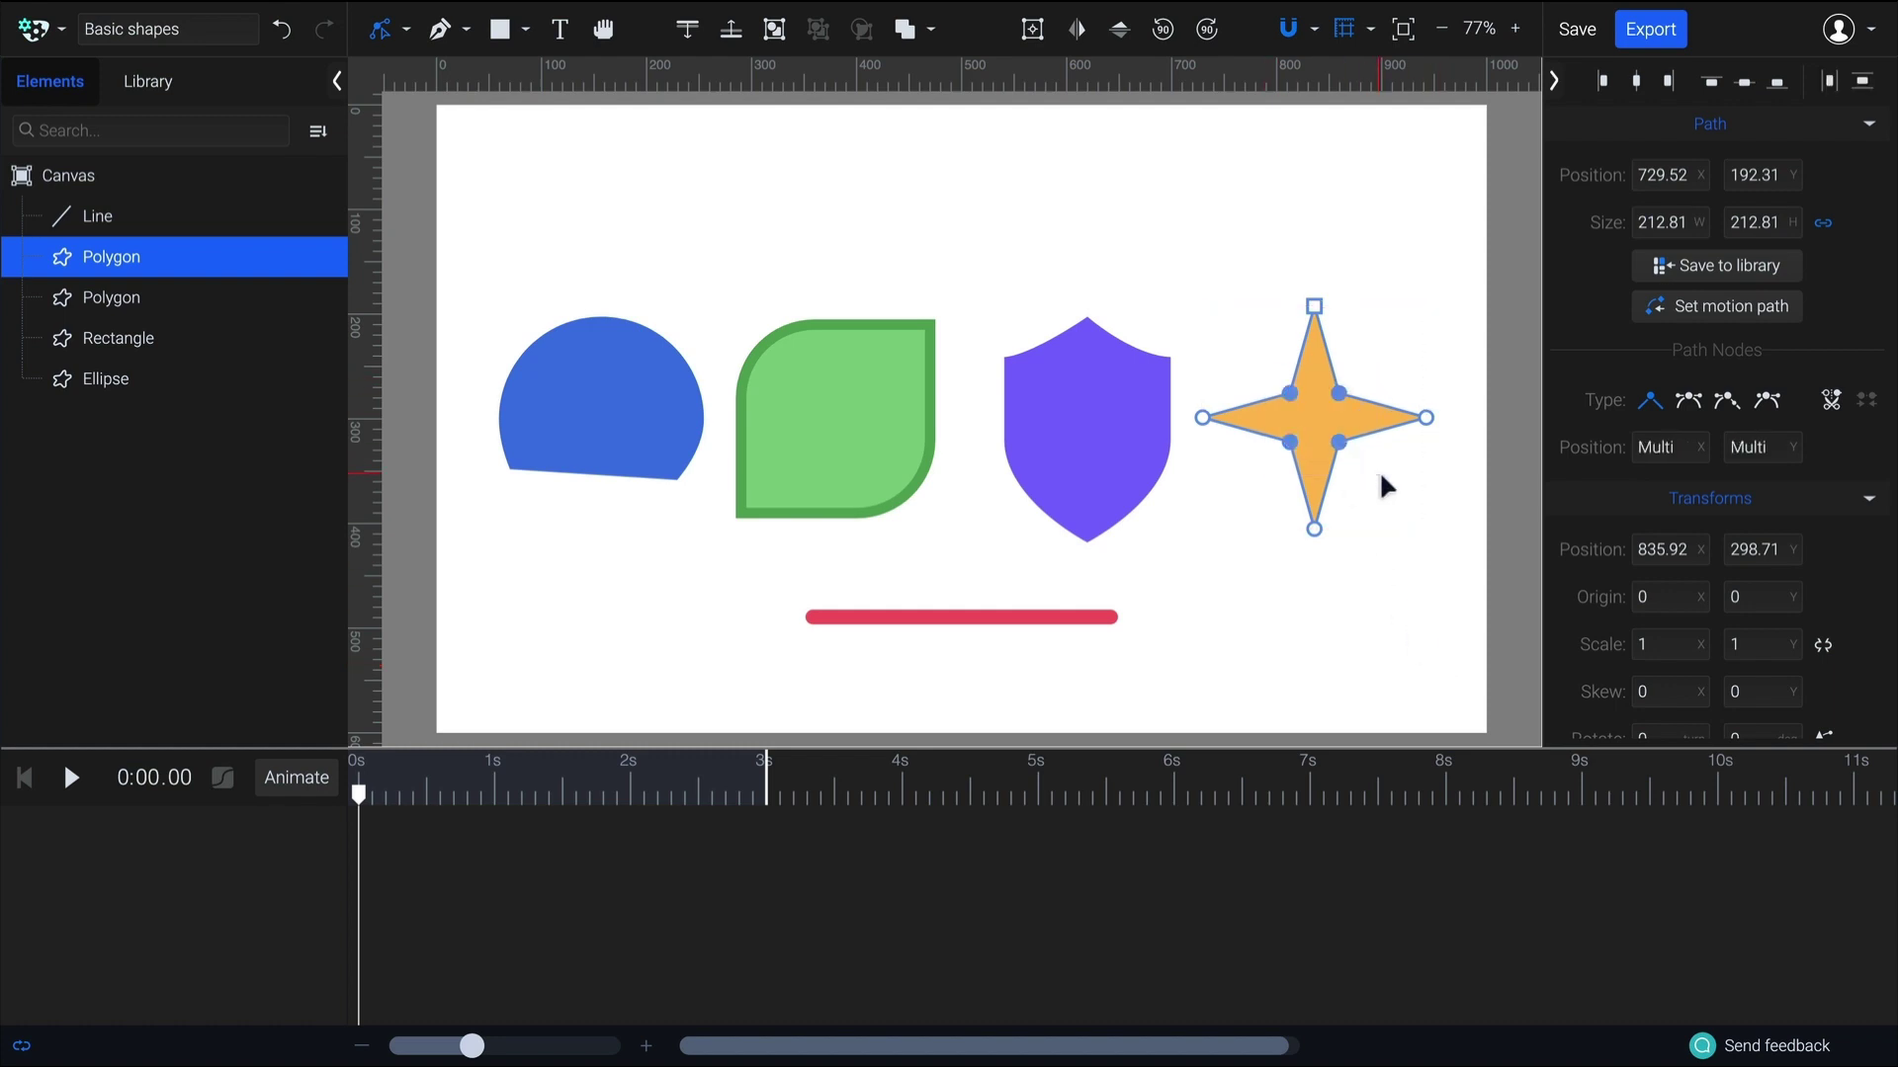
left_click(1689, 402)
left_click(1532, 482)
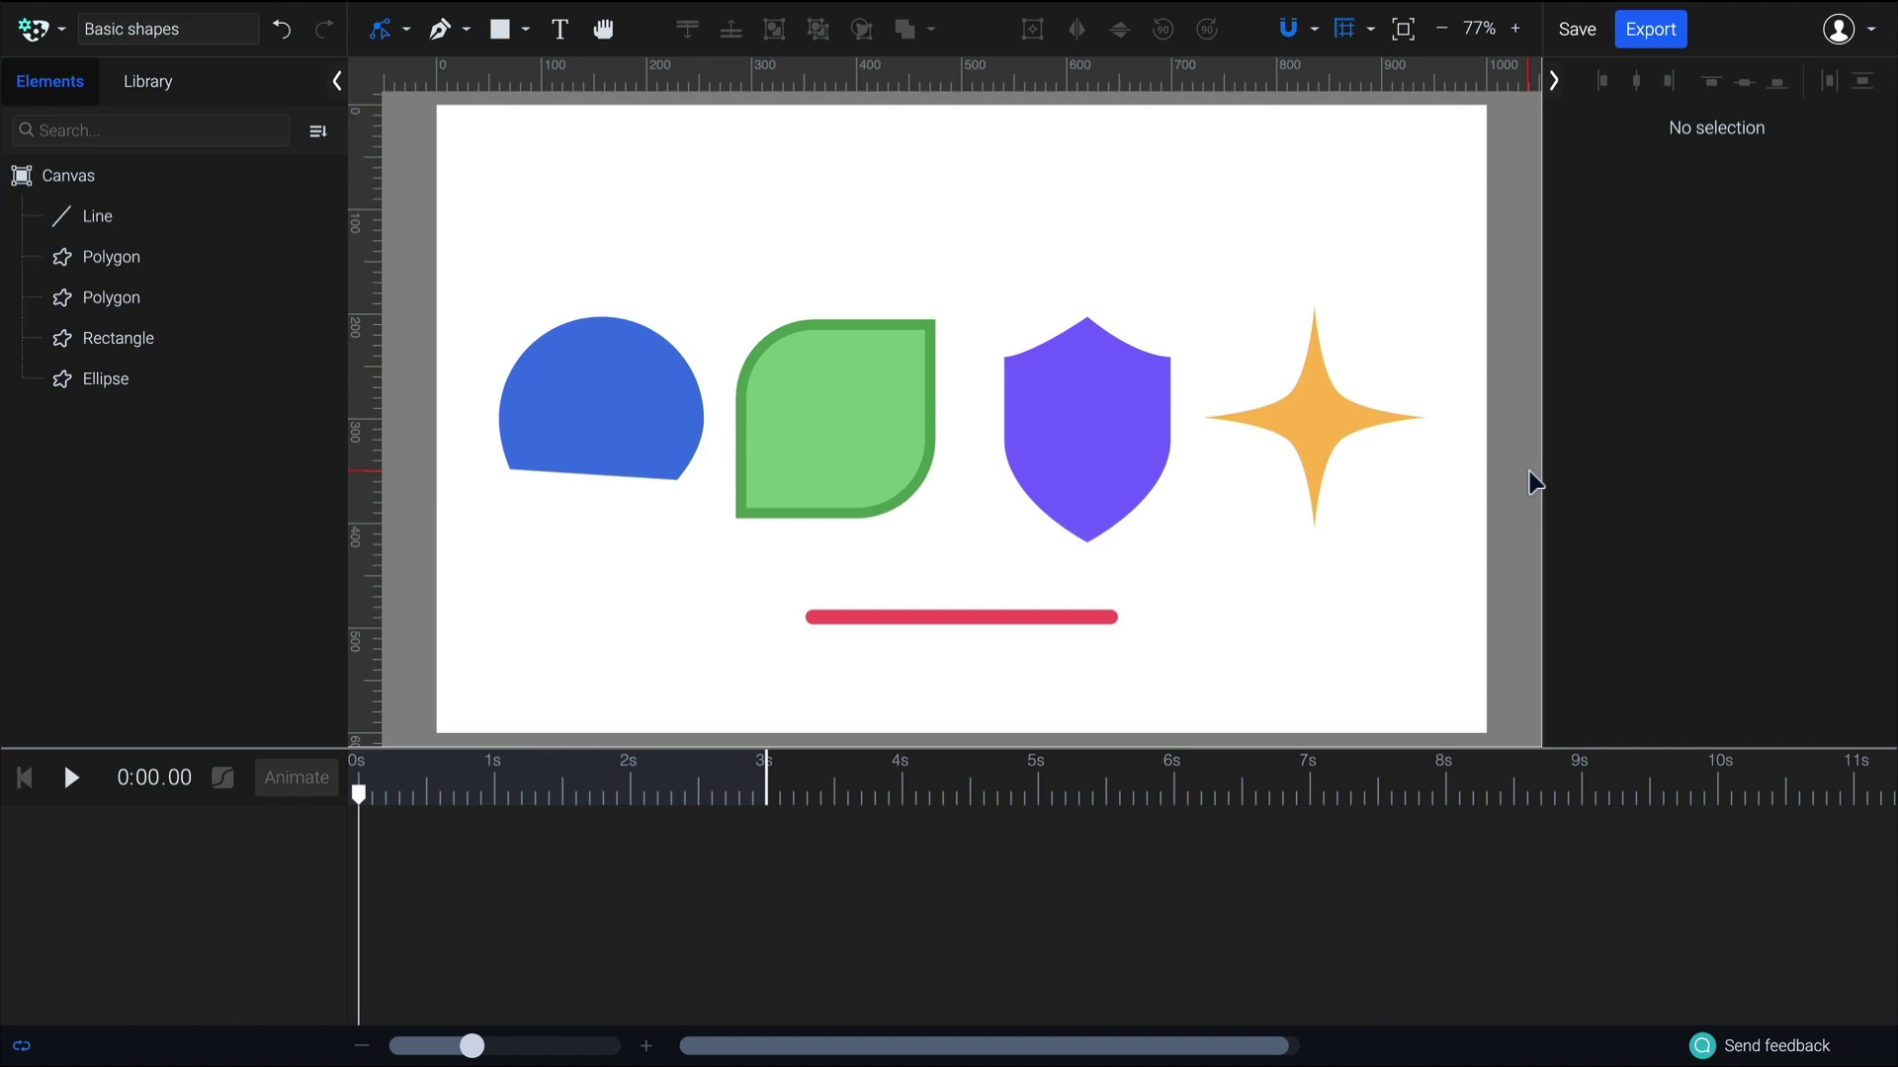
key("ctrl+z")
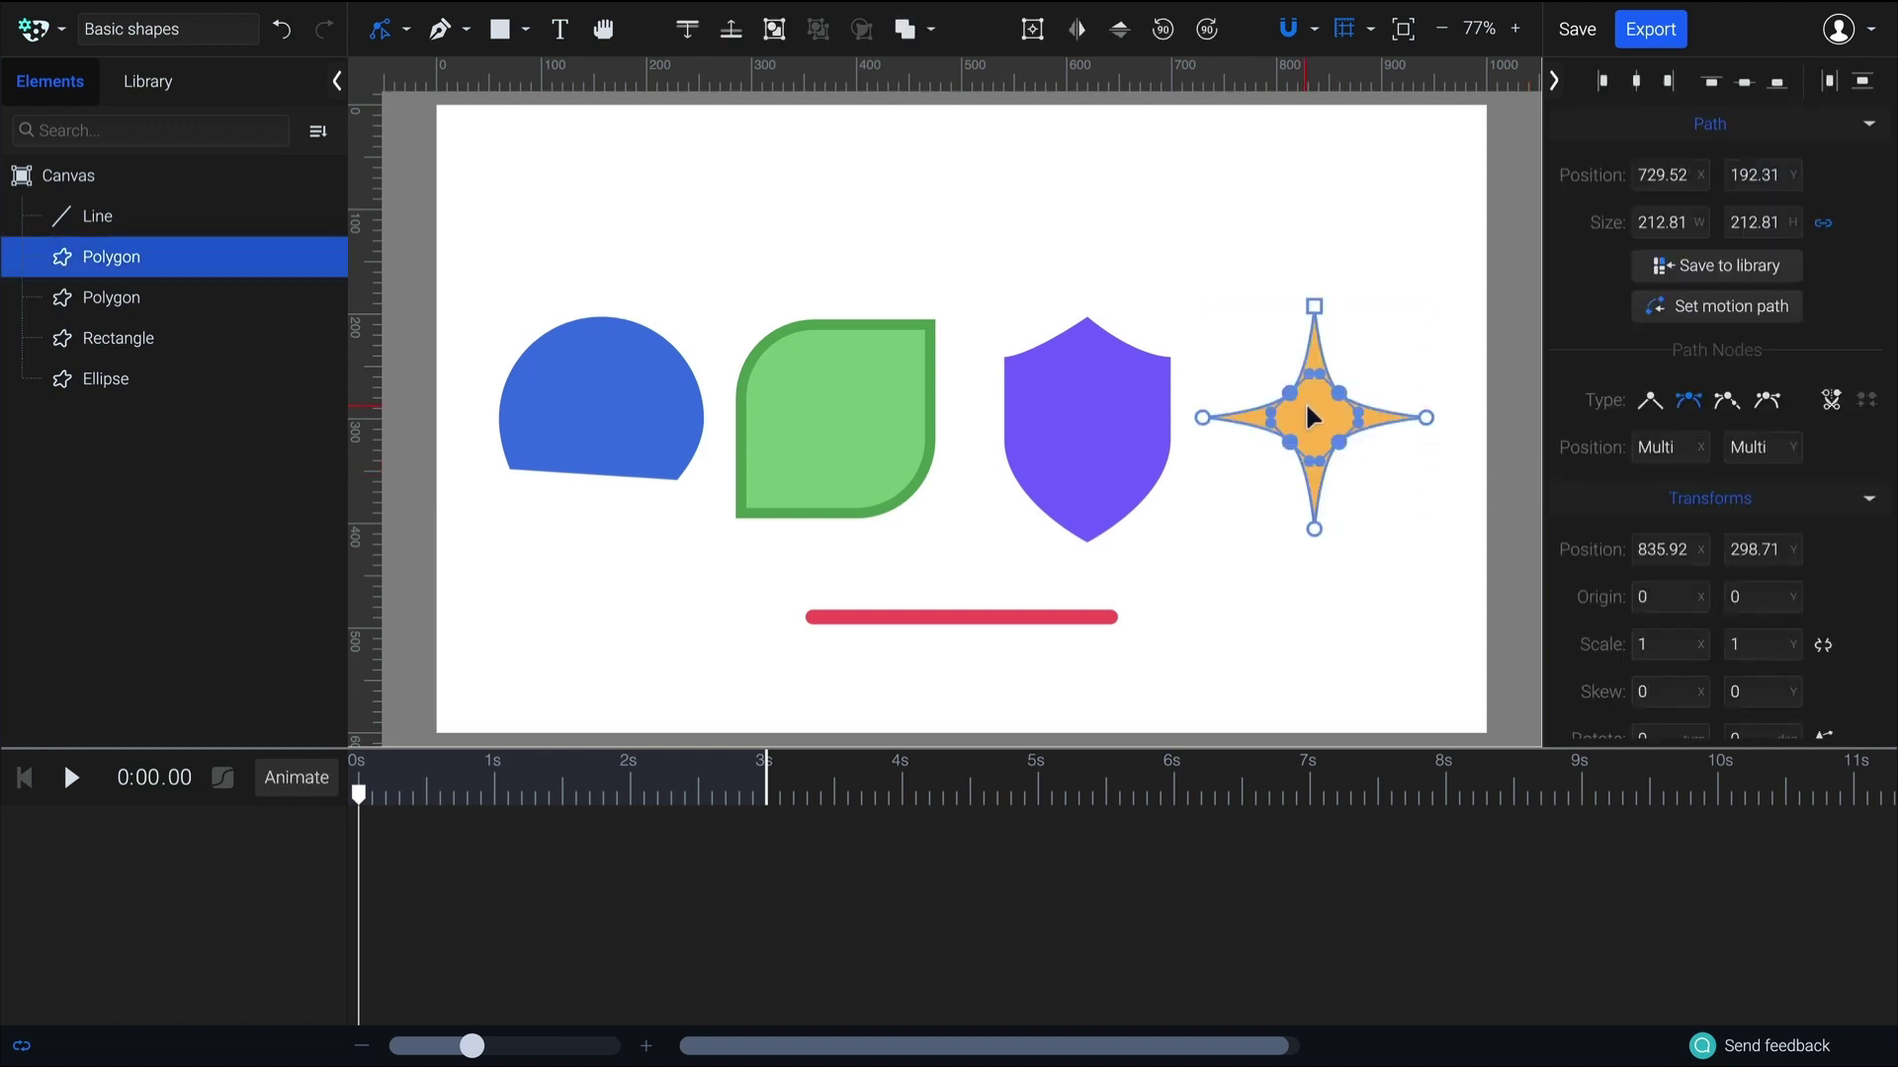
Select the star's four tip points and make them curved, rounding them into lobes
left_click_drag(1231, 255, 1302, 297)
left_click(1426, 417)
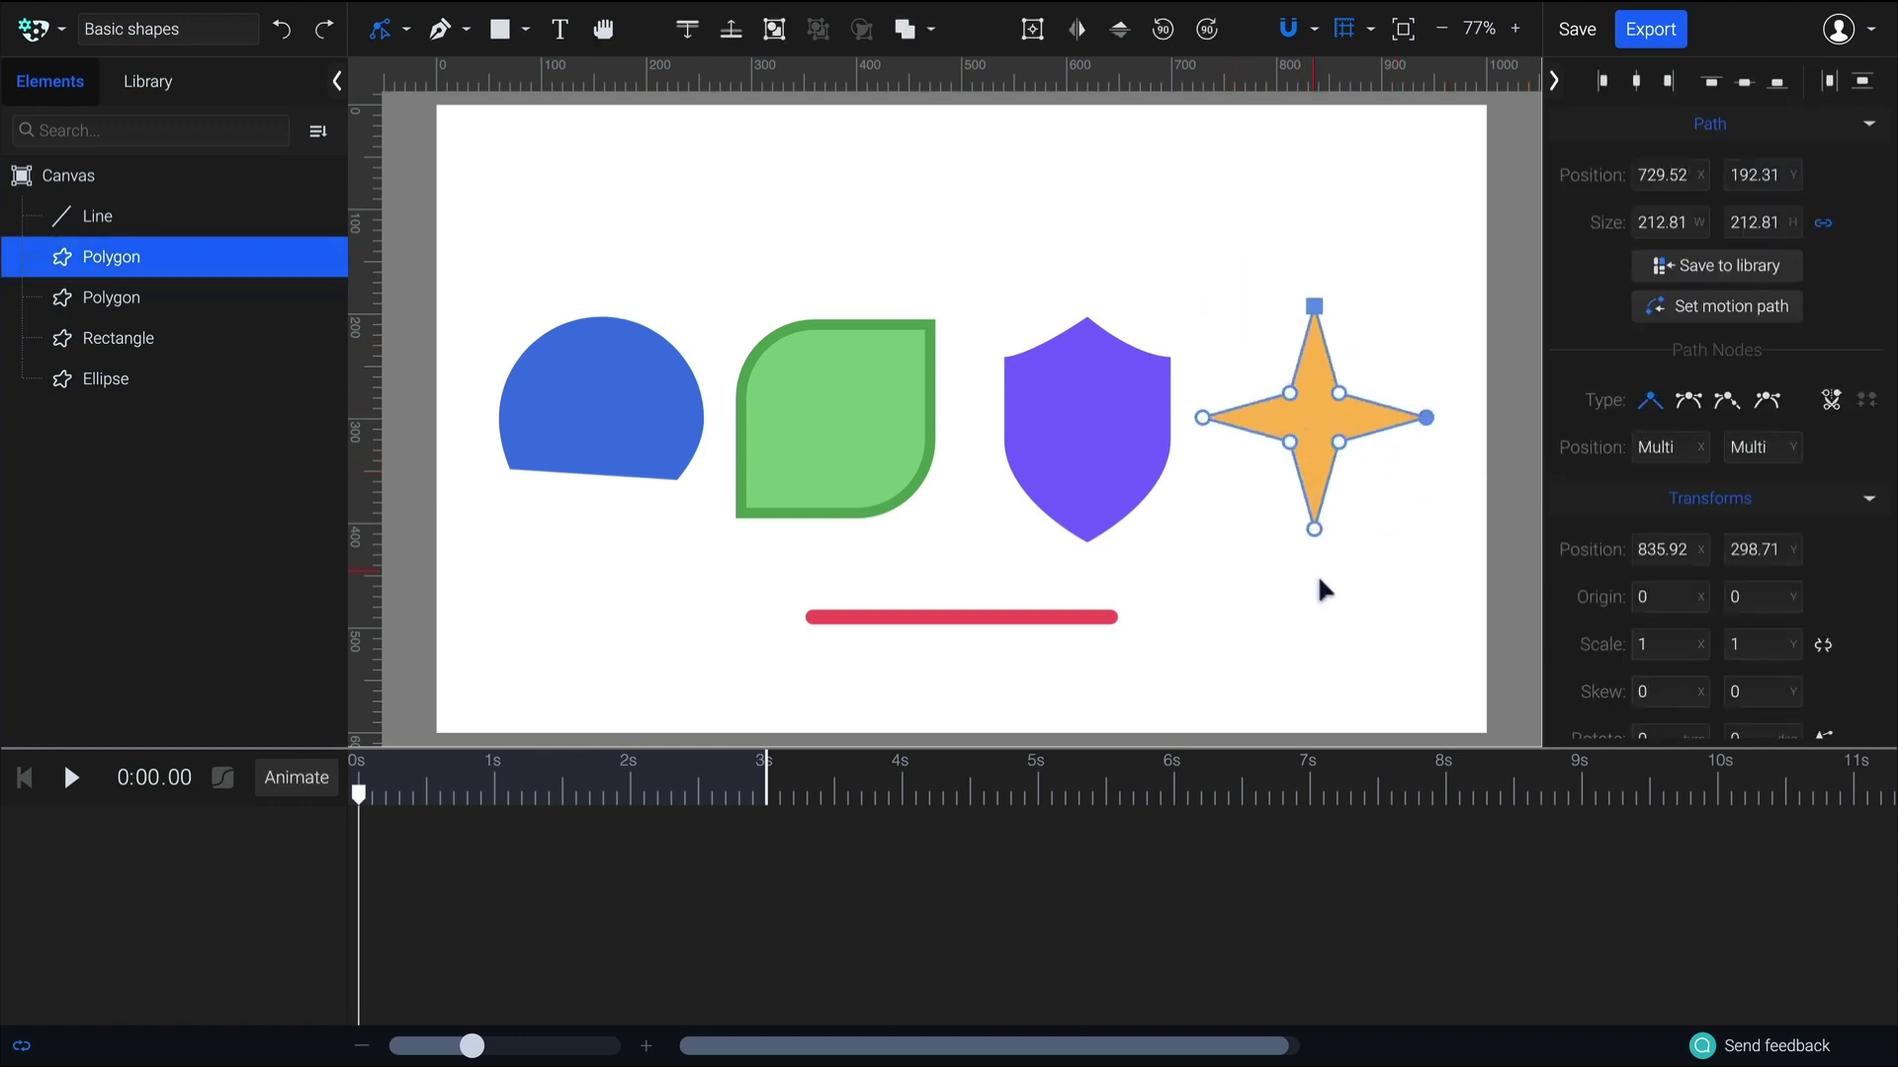
left_click_drag(1295, 495, 1295, 499)
left_click(1204, 418, "shift")
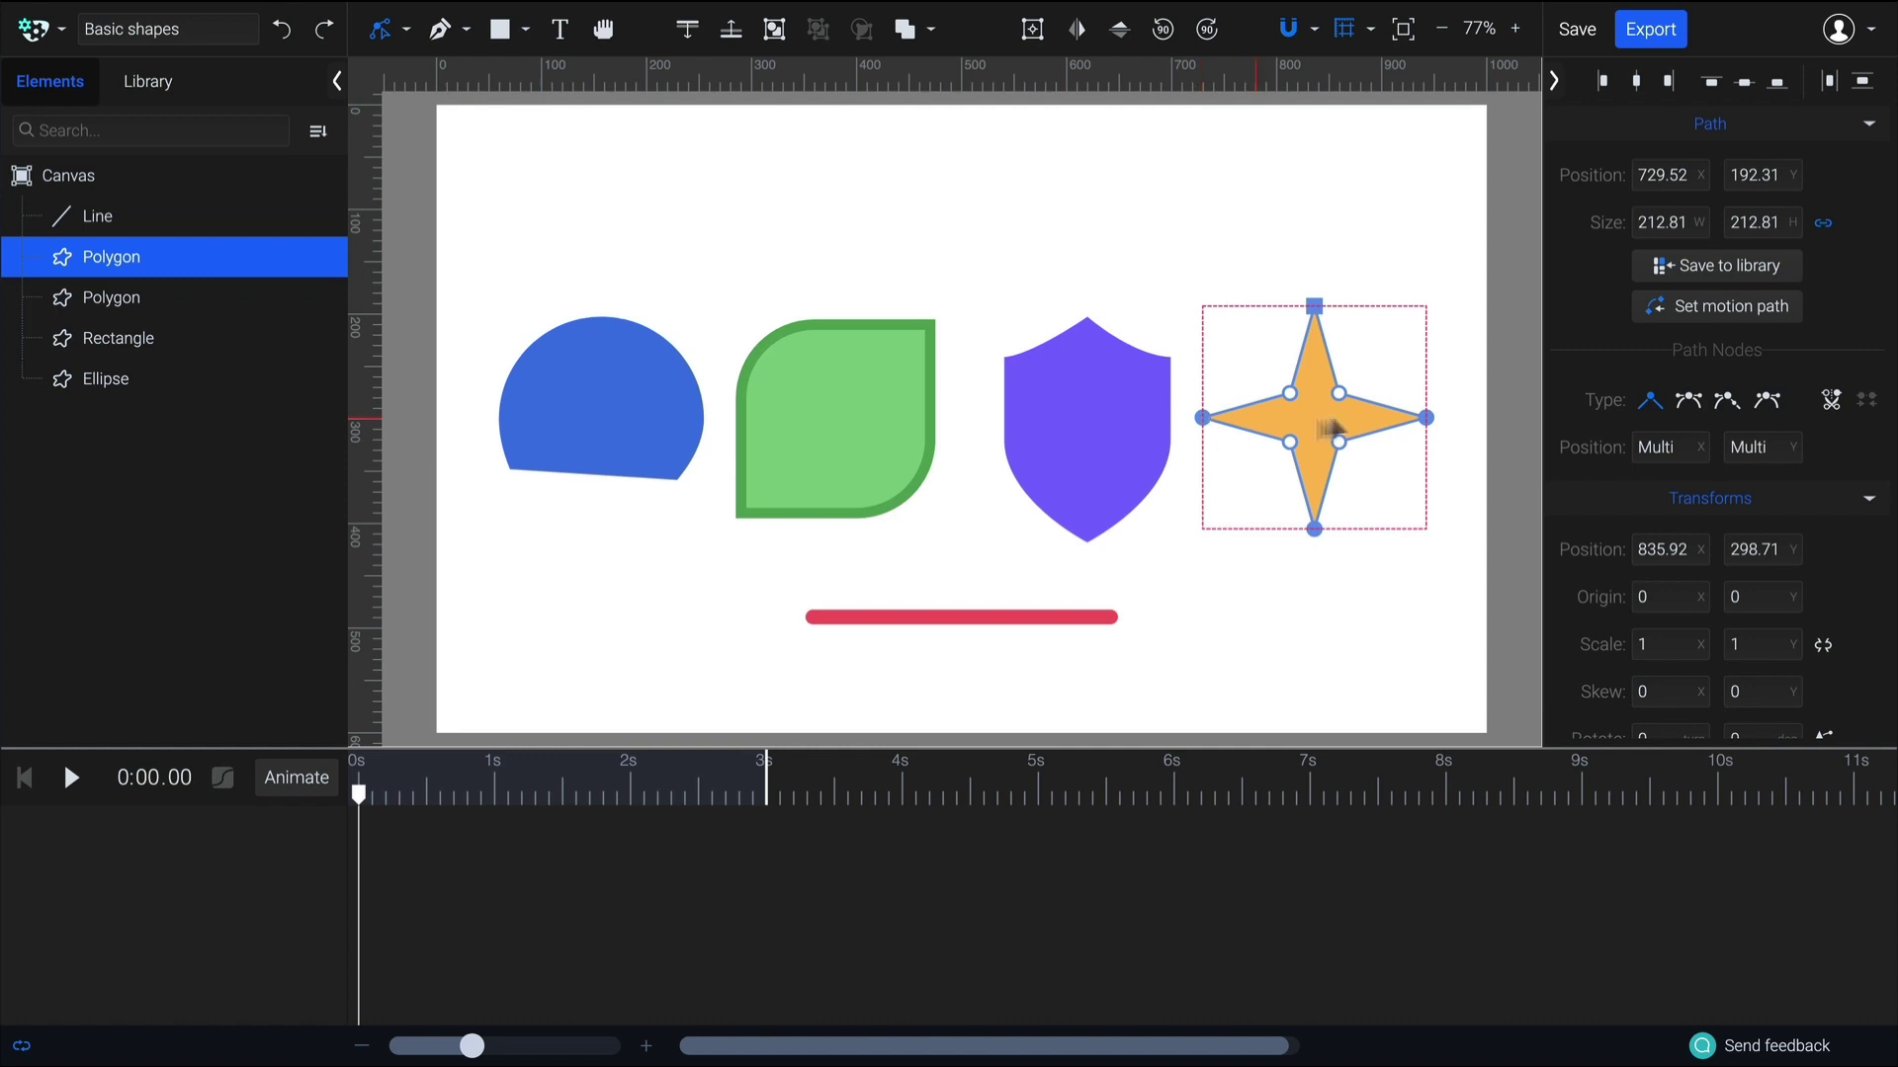
left_click(1701, 405)
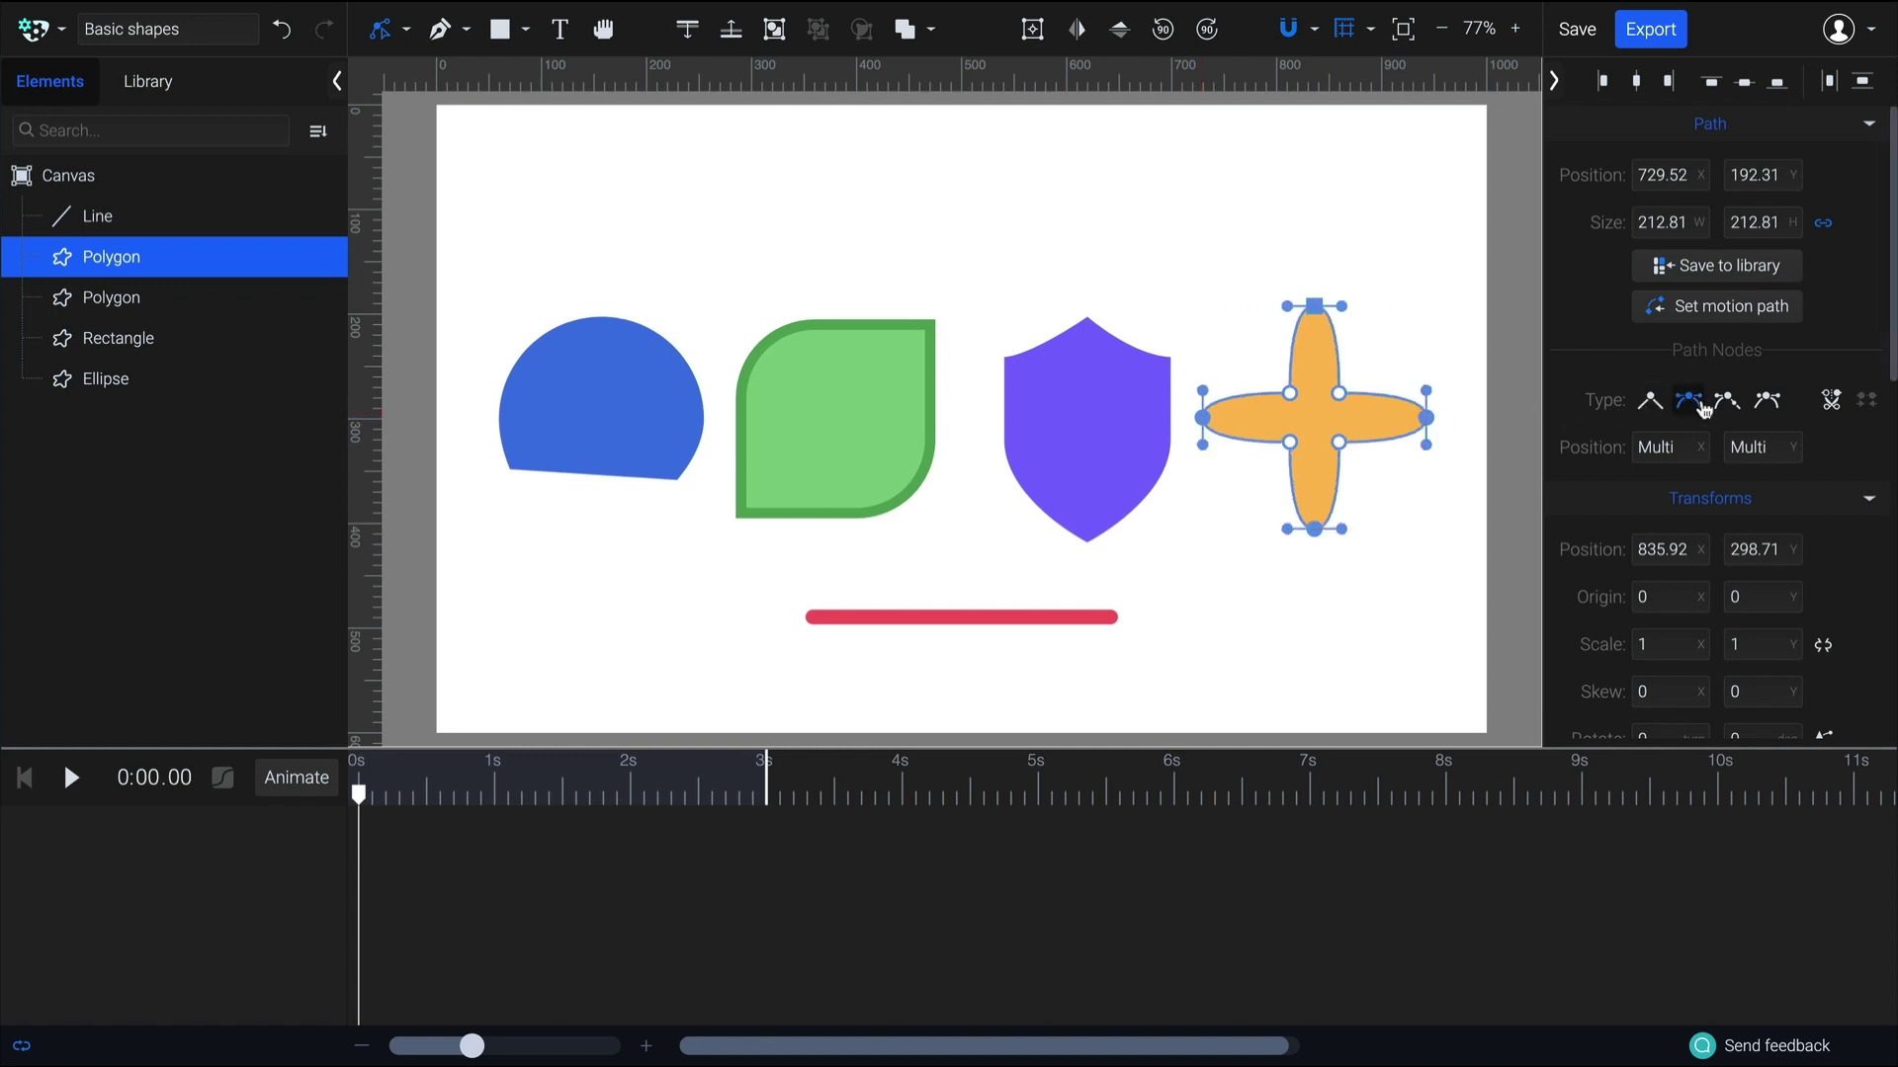
left_click(1396, 531)
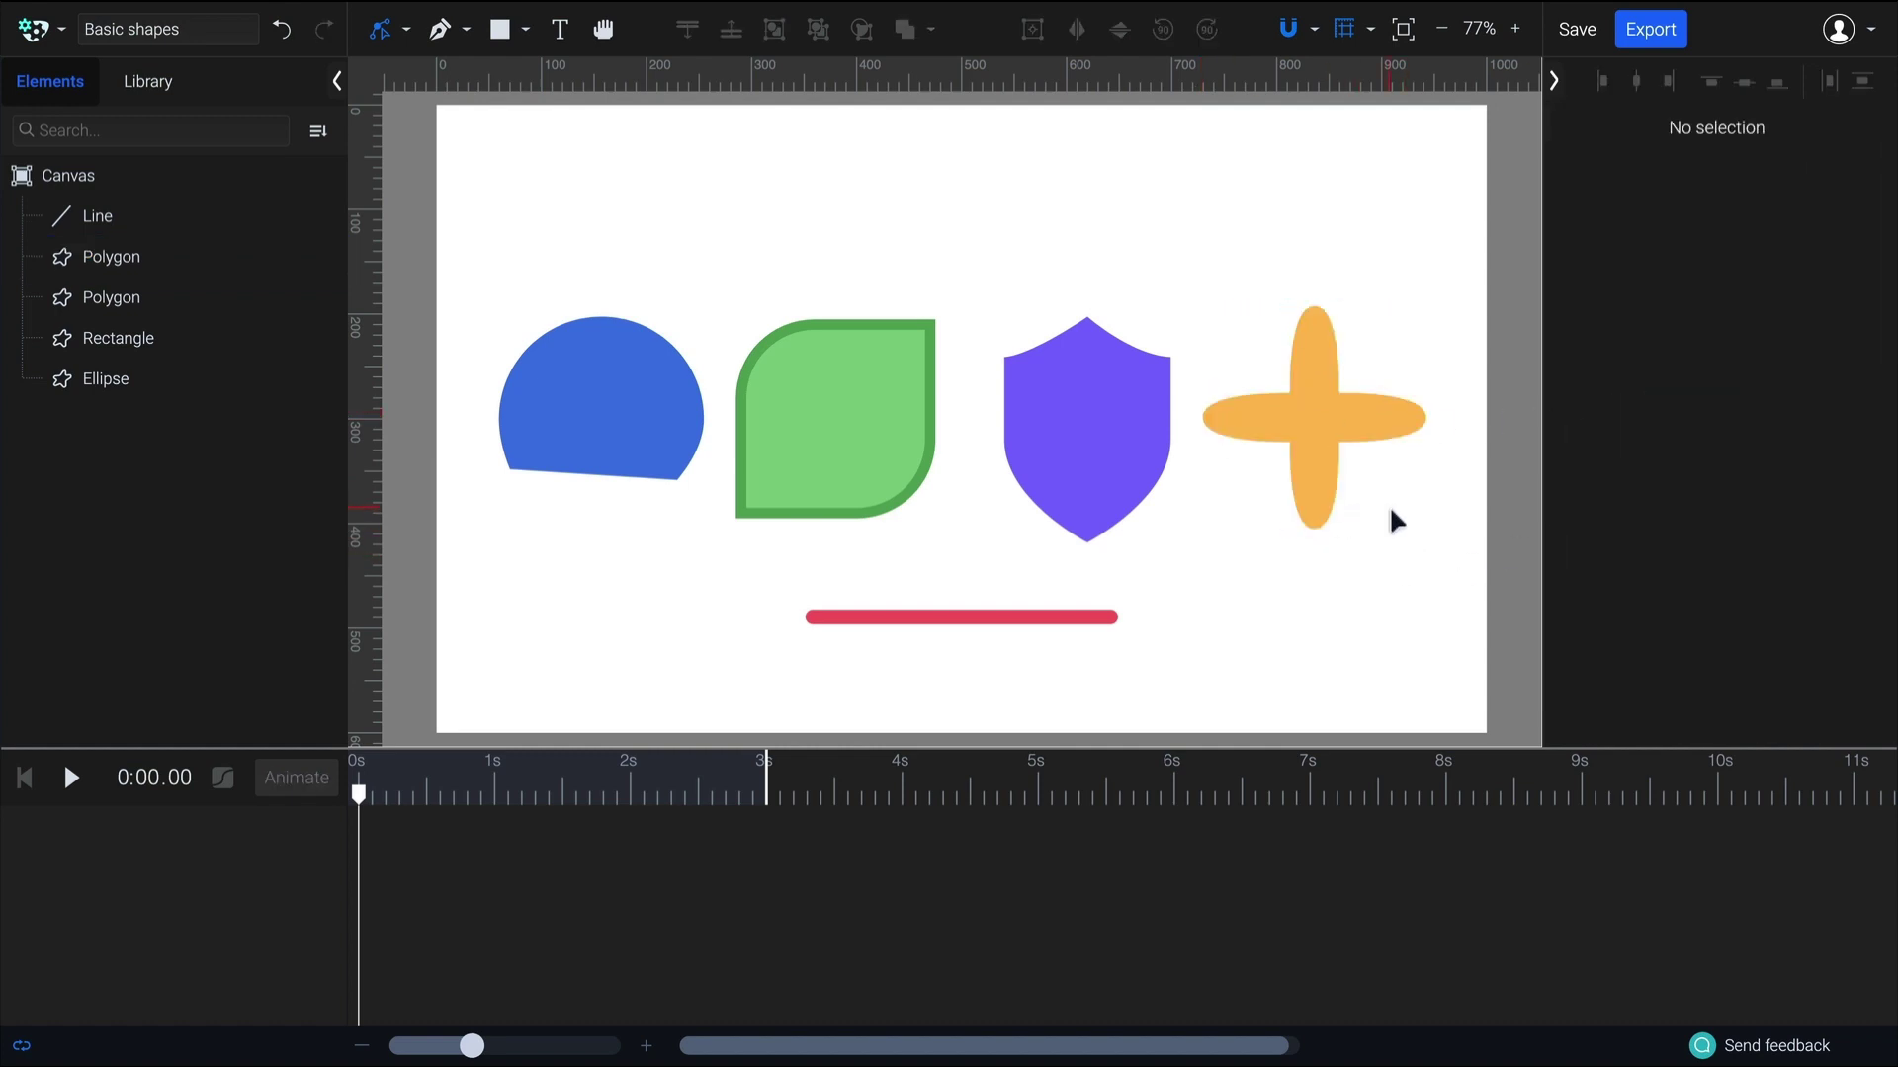
Lengthen the red line by extending both its left and right ends outward
left_click(1040, 618)
left_click_drag(812, 617, 774, 617)
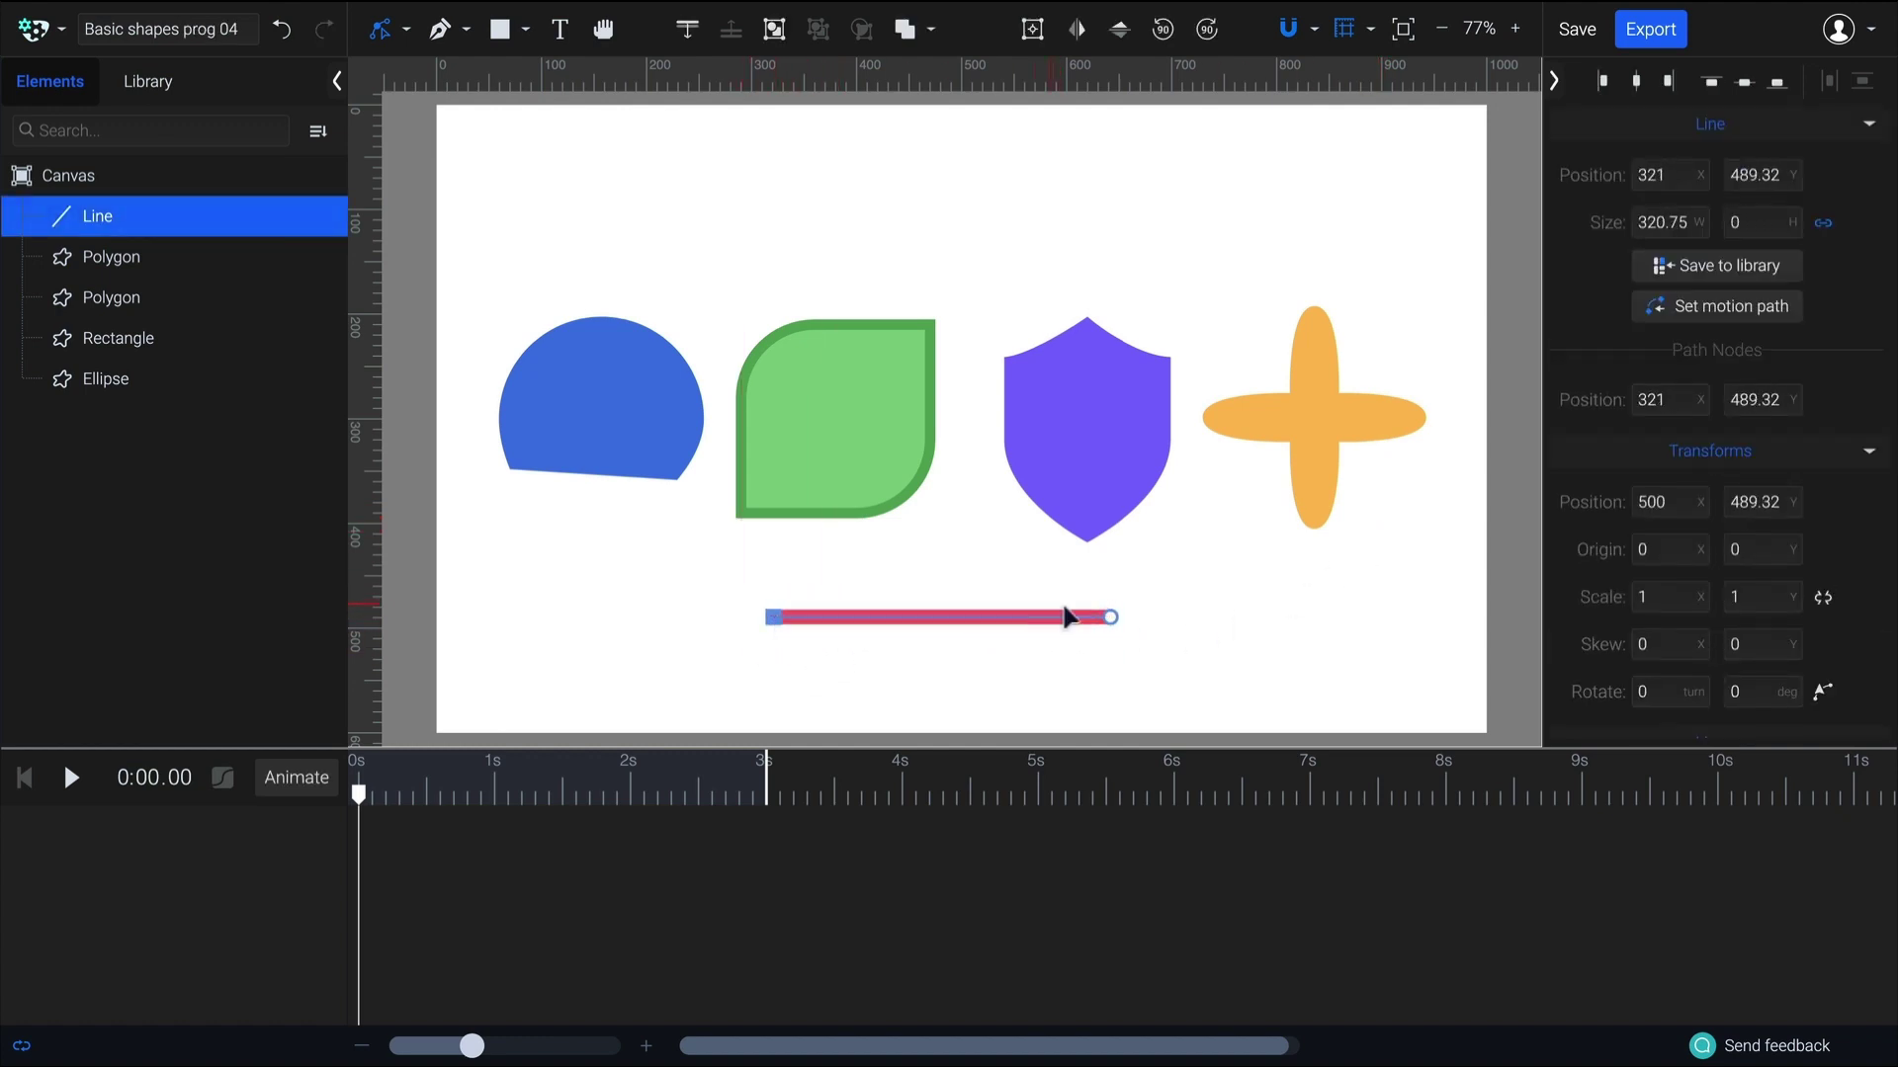
left_click_drag(1111, 618, 1154, 621)
Convert the red line to a path, bend its middle downward, and add two points along it
right_click(909, 625)
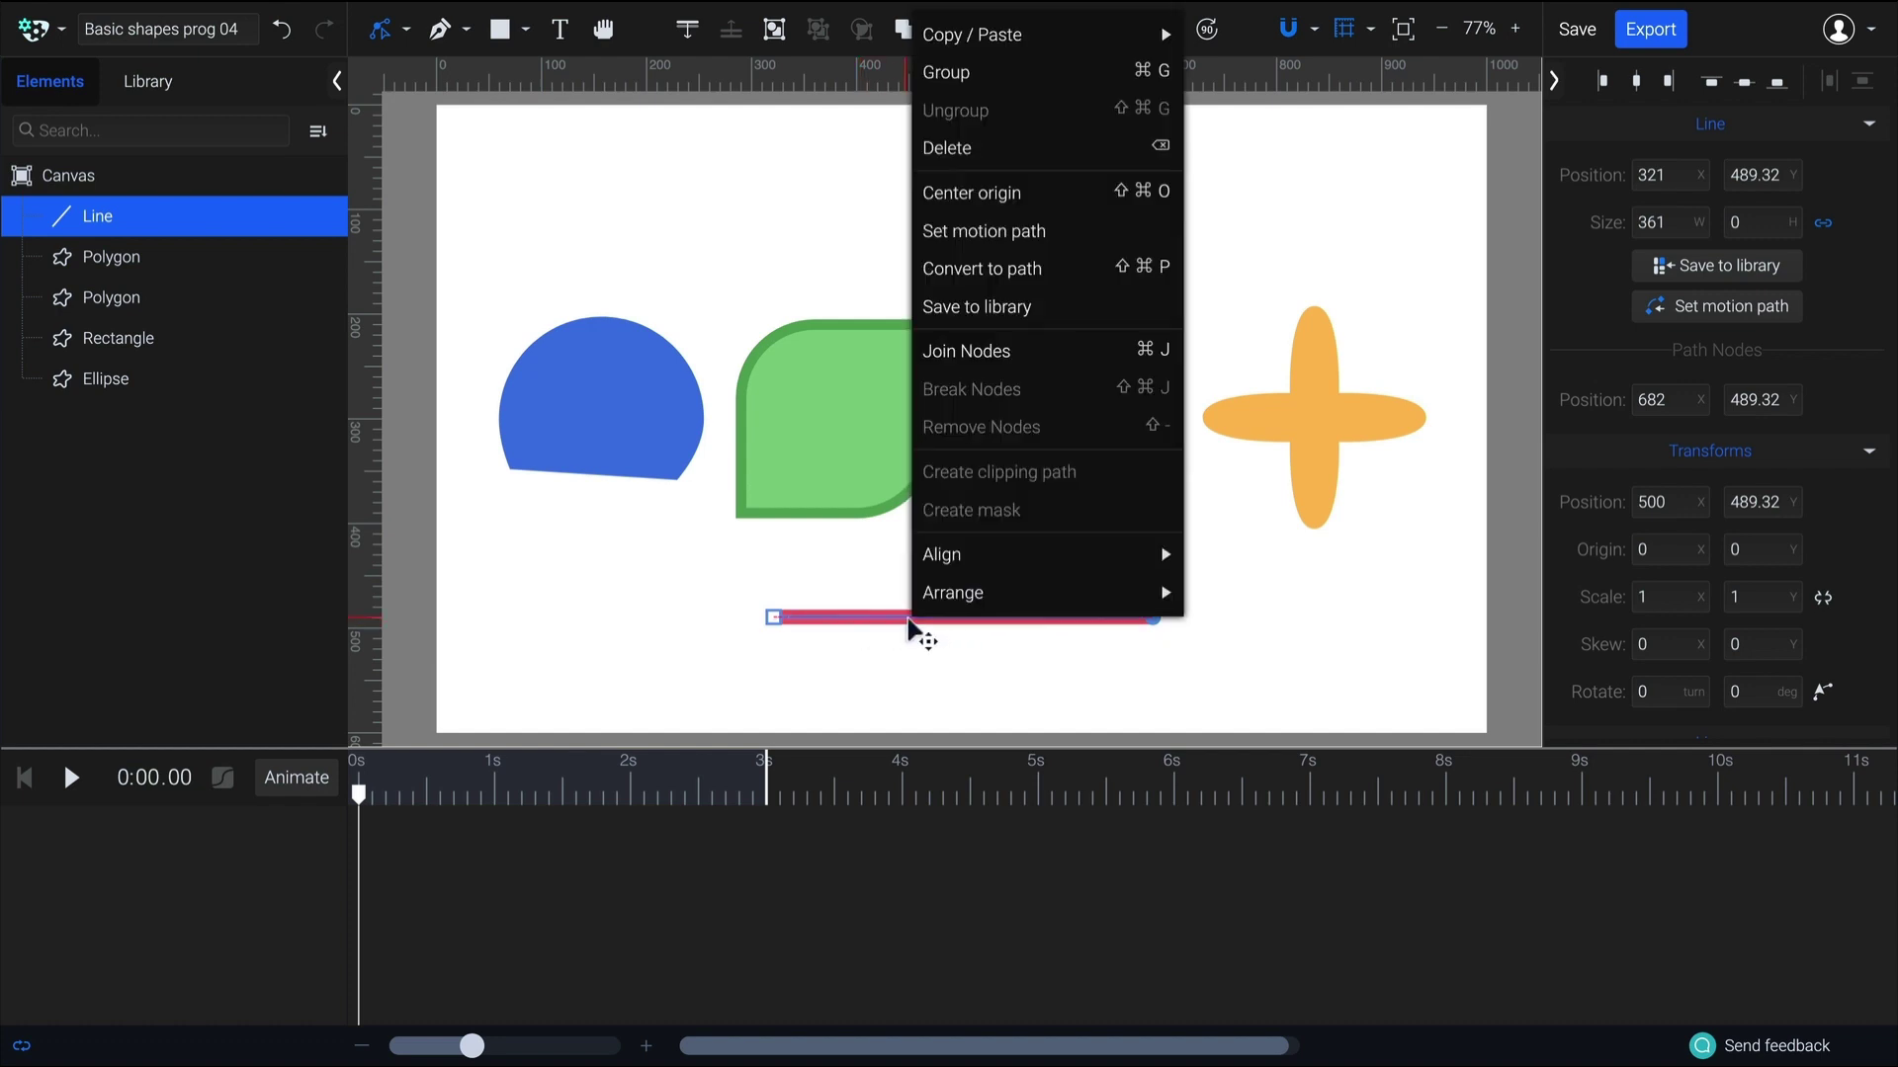
left_click(1031, 277)
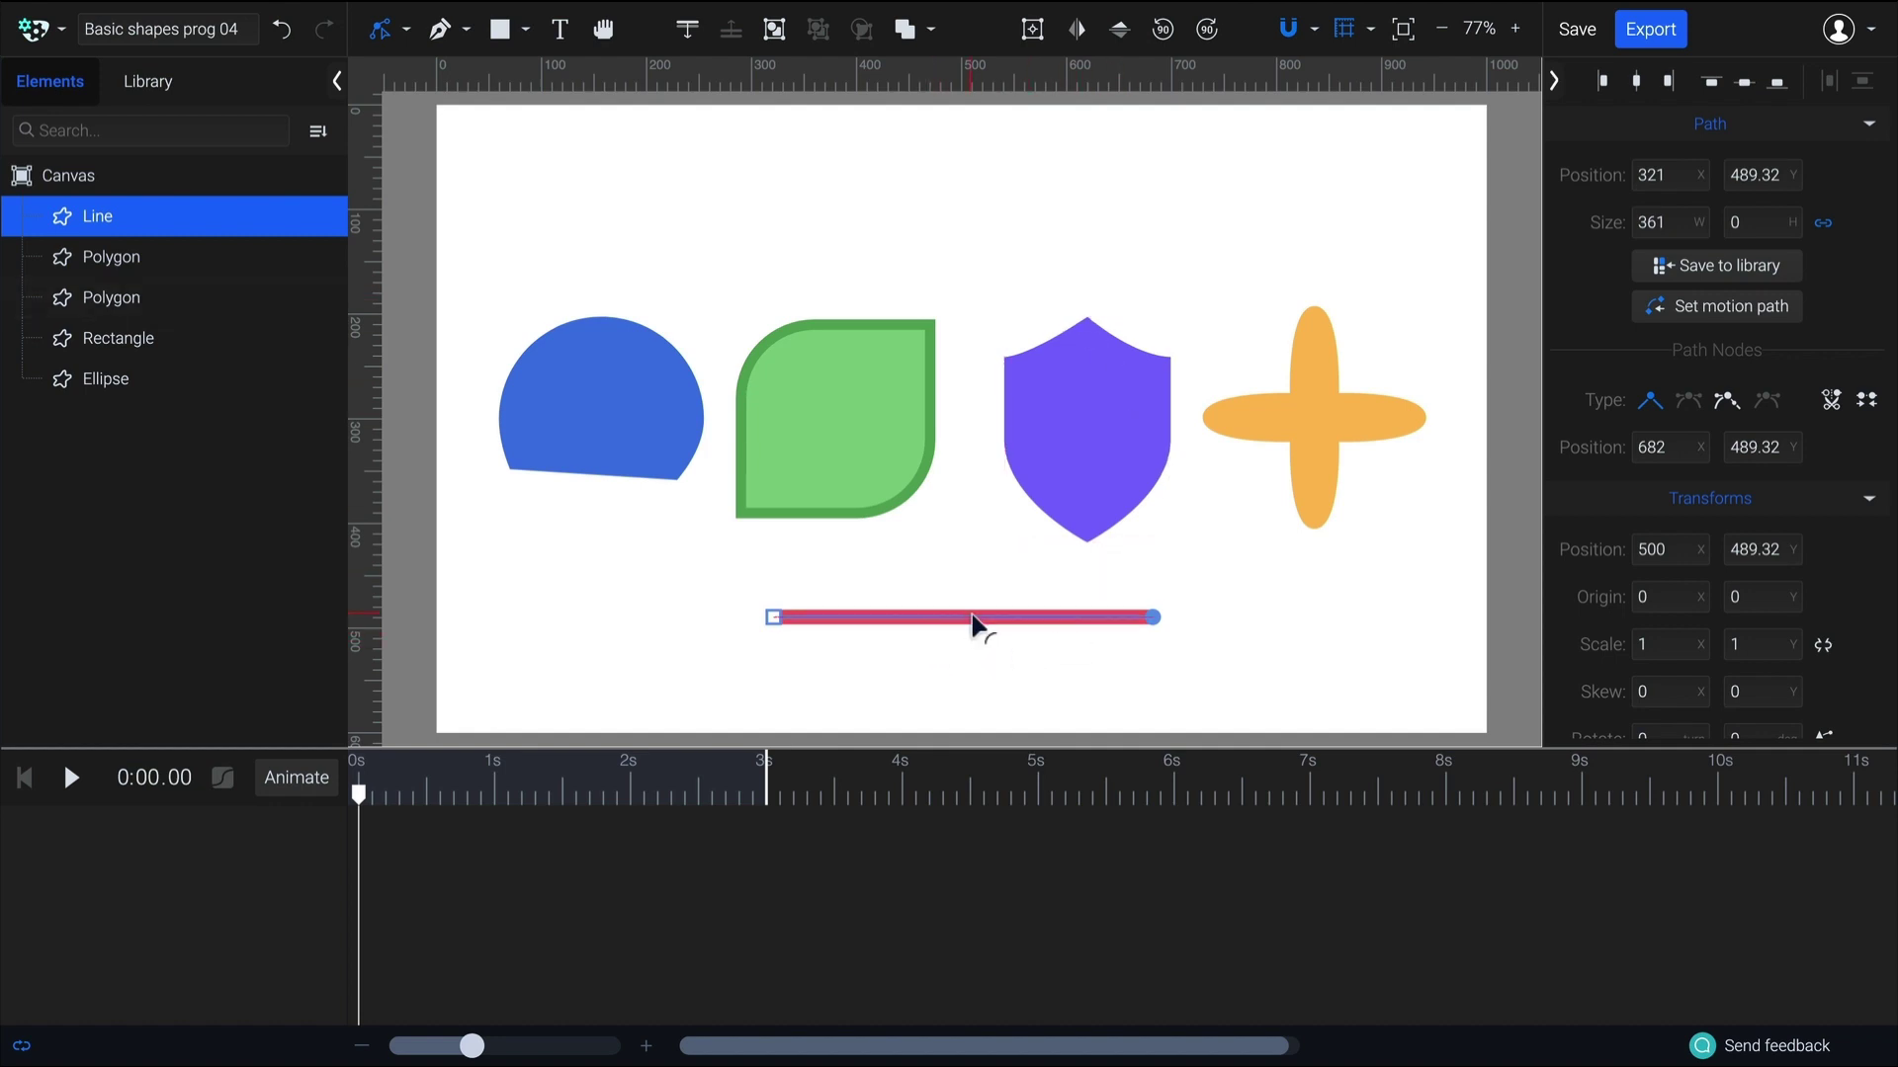
left_click_drag(967, 624, 969, 661)
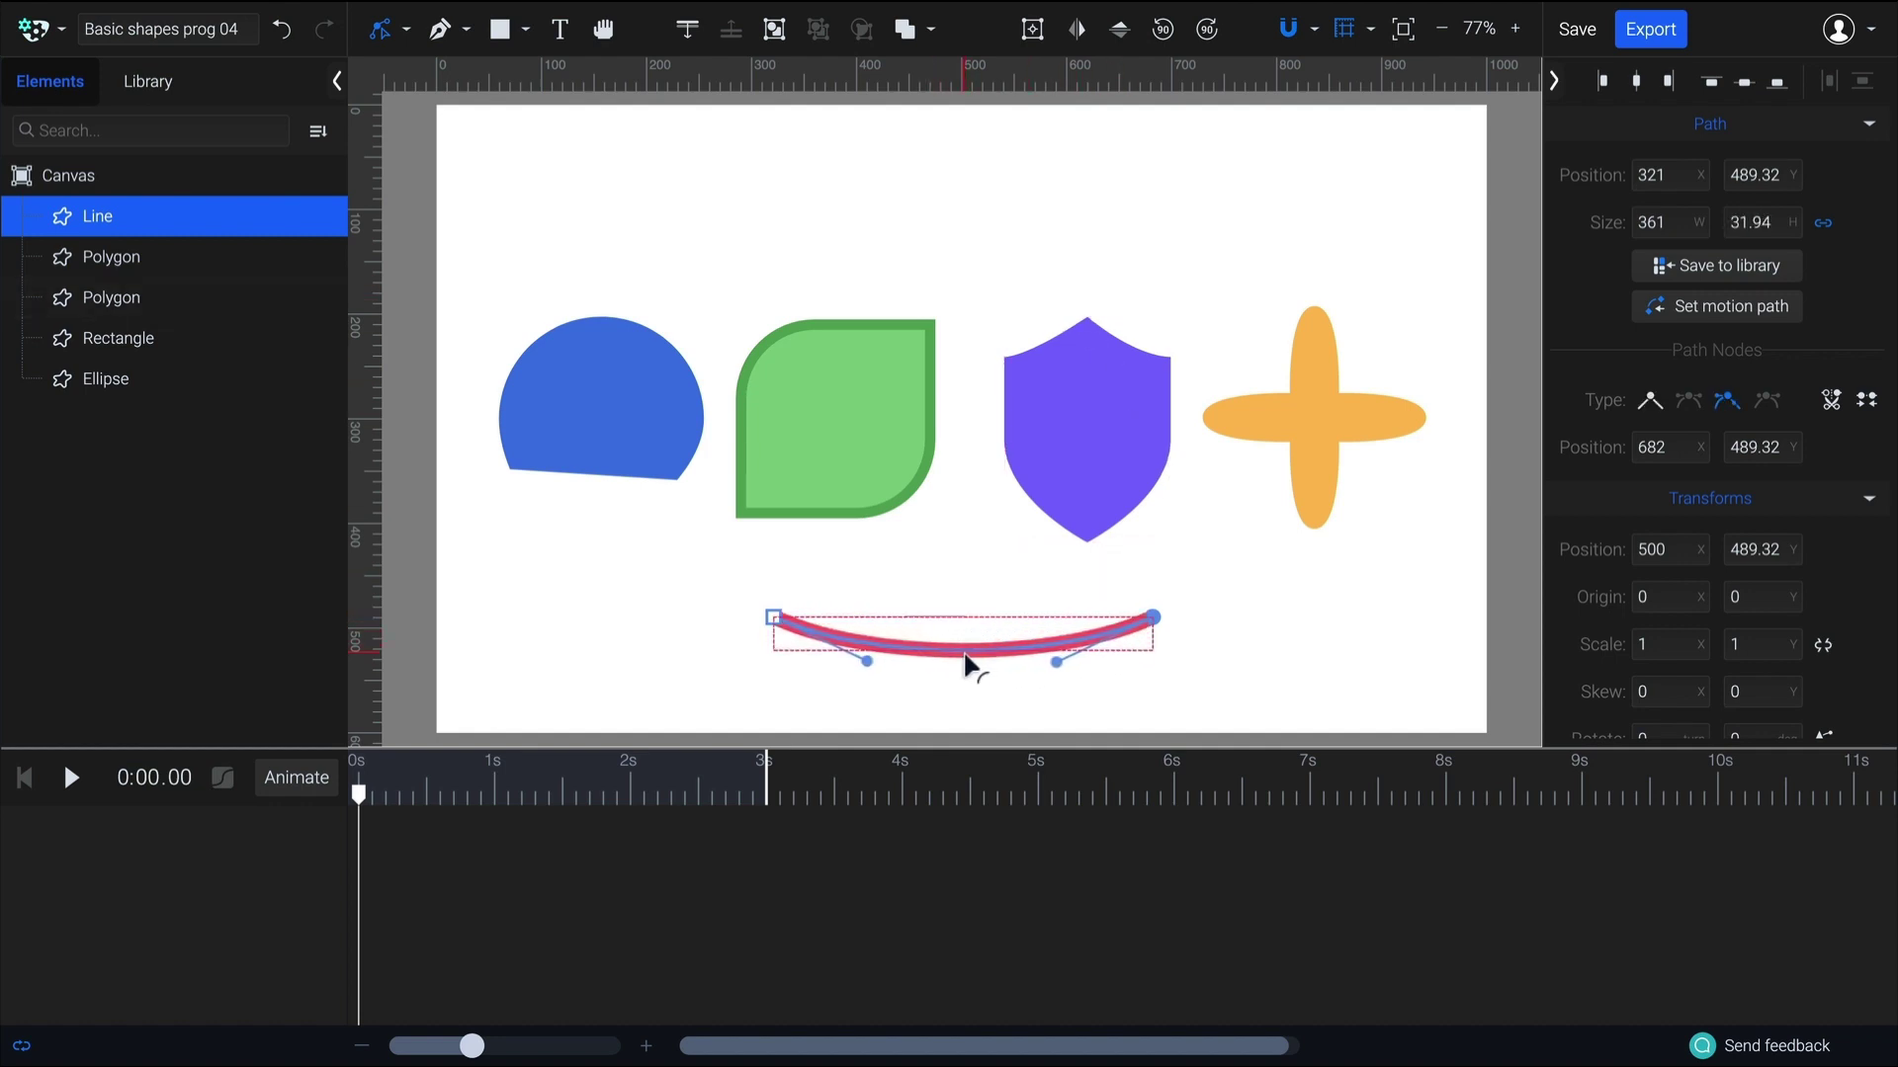
left_click(872, 646)
left_click(1044, 645)
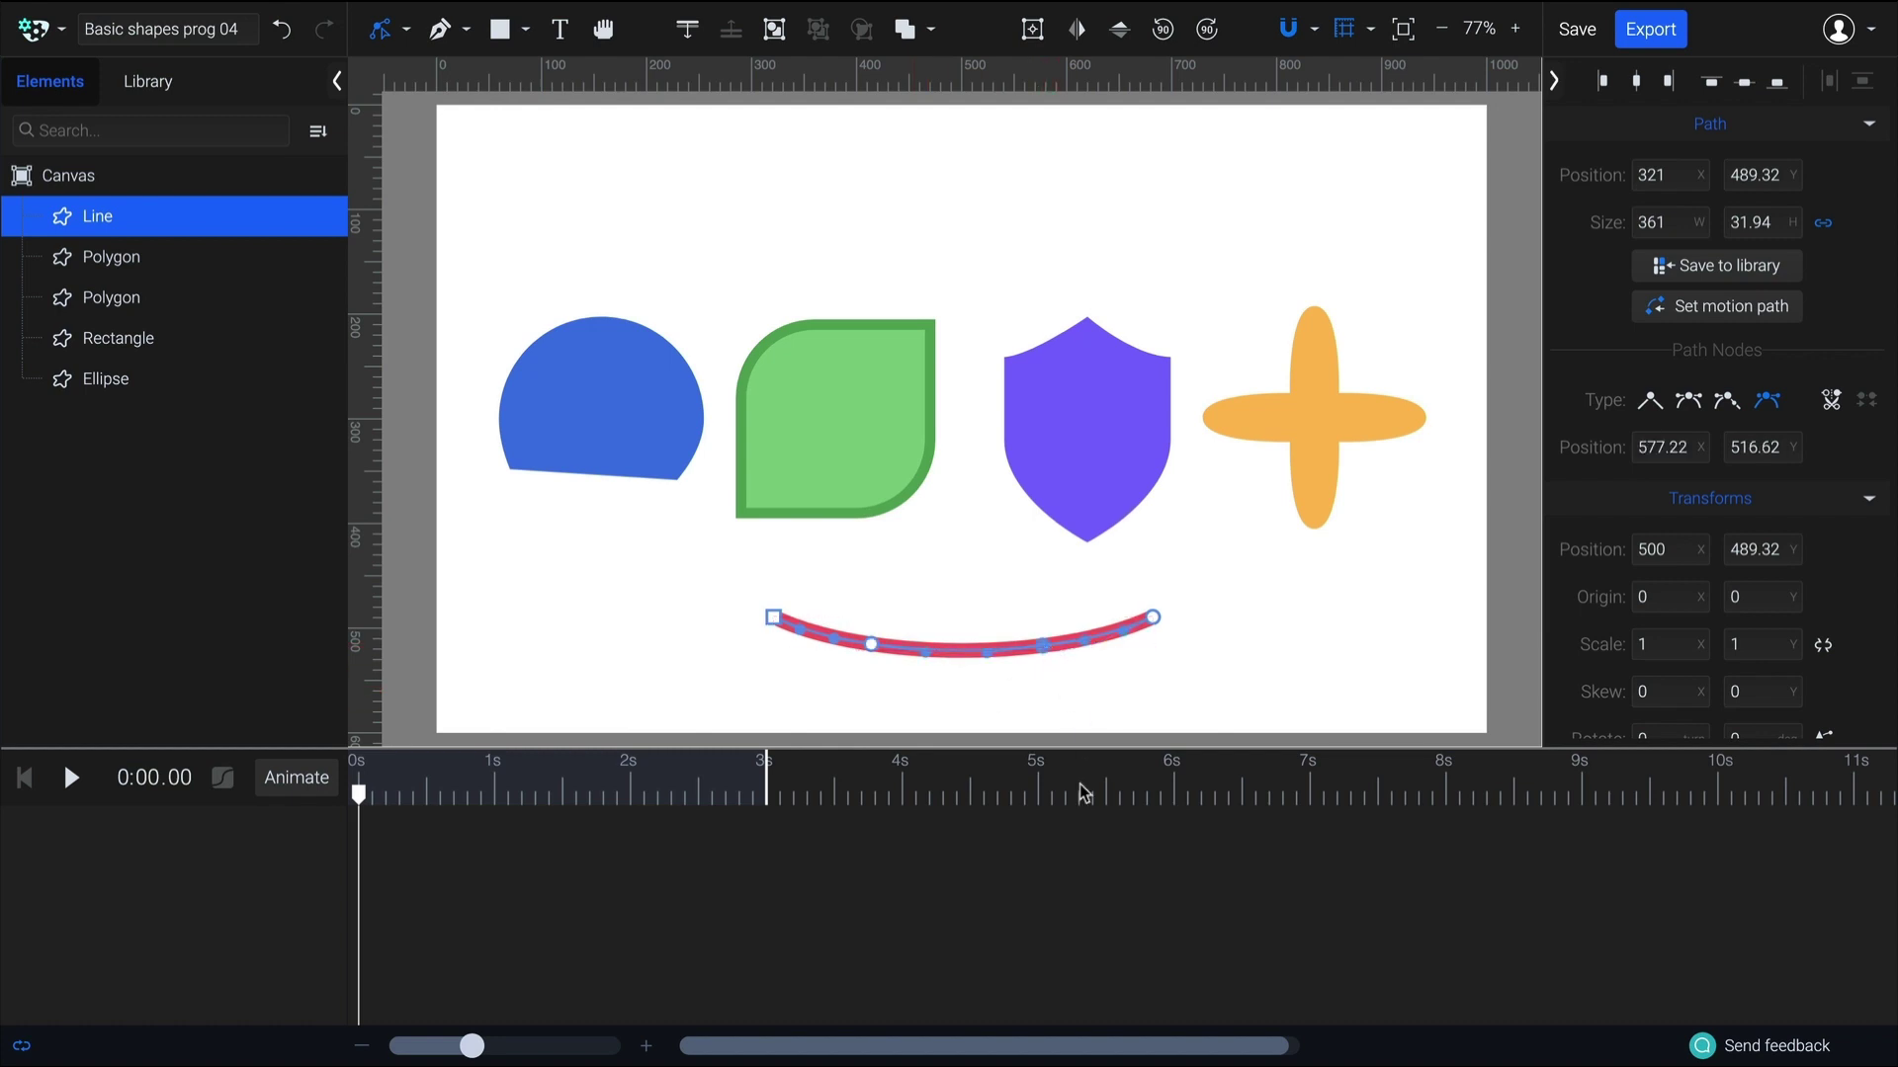